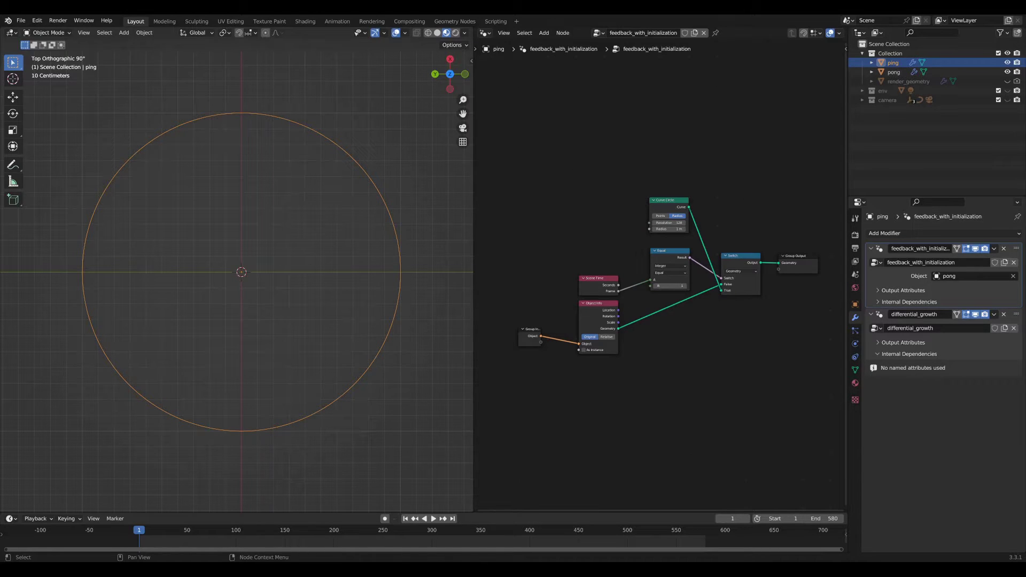
# - Play the growth simulation from frame 1 and examine the pong object's feedback node tree
pyautogui.press('space')
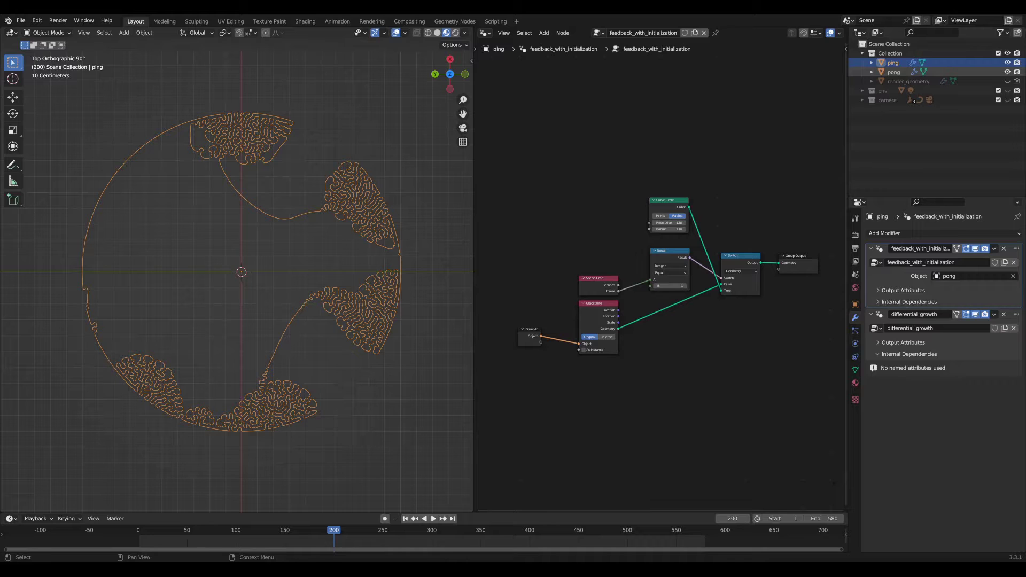
pyautogui.click(893, 72)
pyautogui.click(893, 62)
pyautogui.click(894, 71)
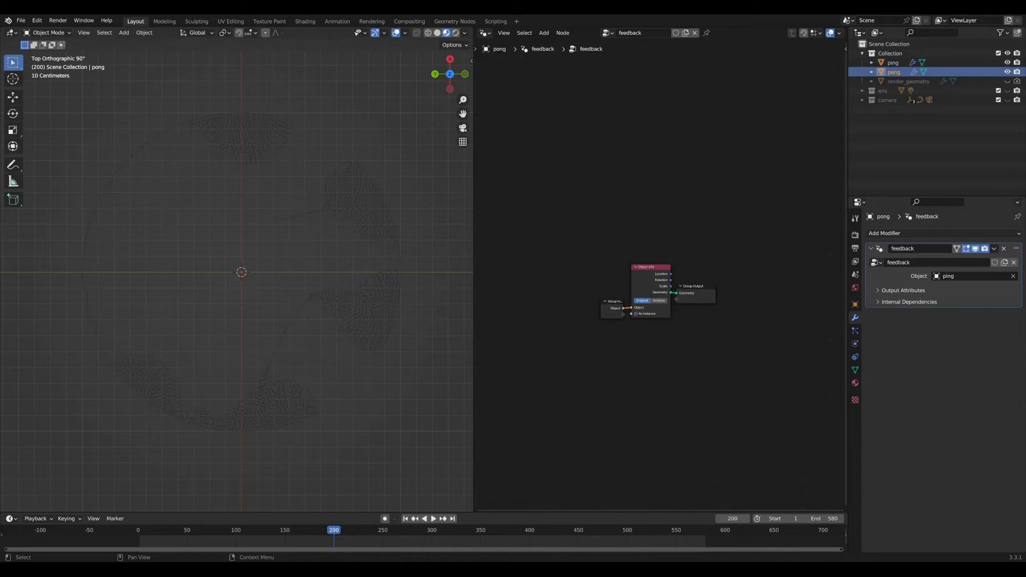
pyautogui.scroll(6, 660, 302)
pyautogui.scroll(1, 660, 276)
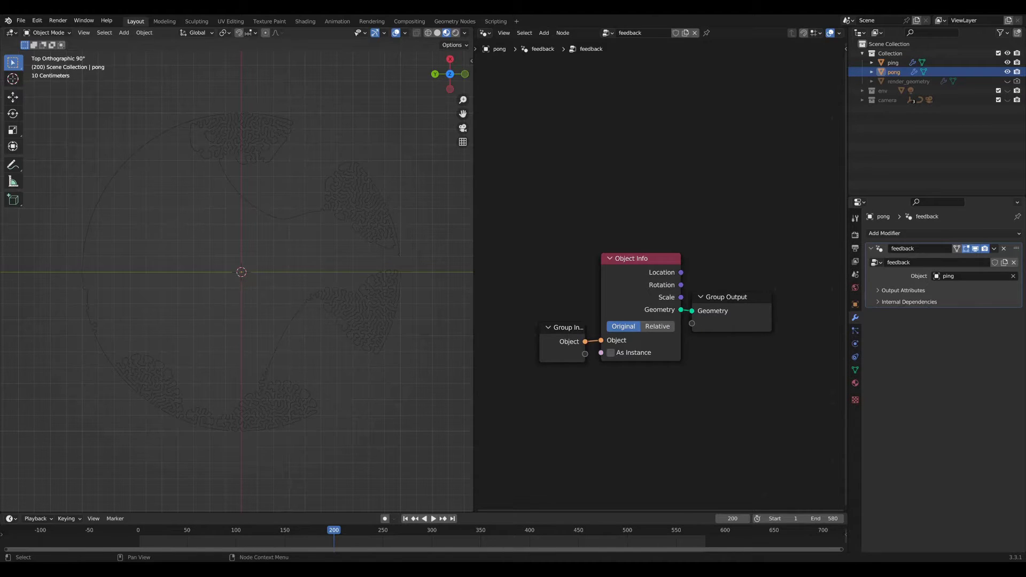
# - Examine the ping object's feedback_with_initialization node tree and display its differential_growth node tree
pyautogui.click(893, 62)
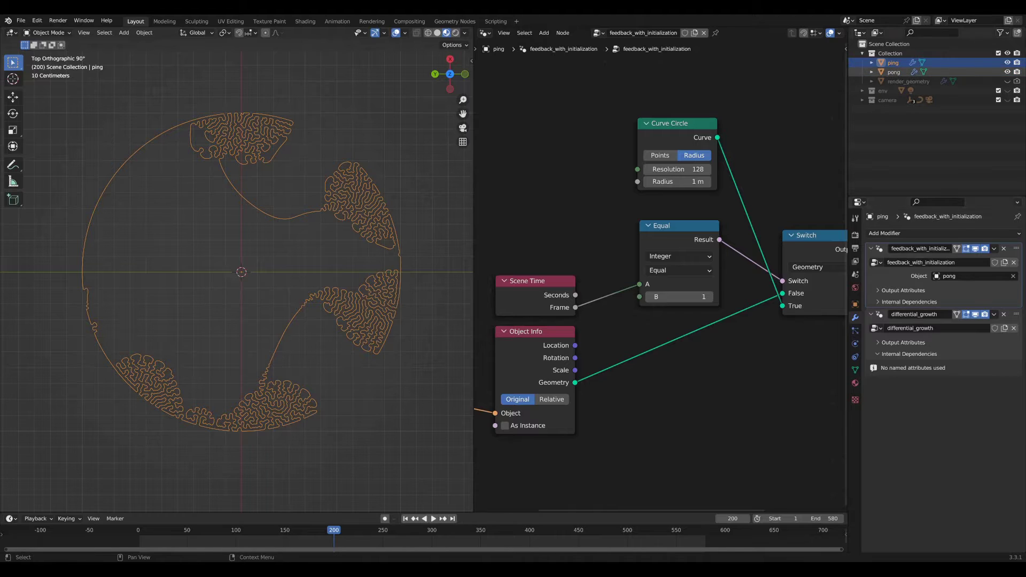
pyautogui.click(894, 72)
pyautogui.click(893, 62)
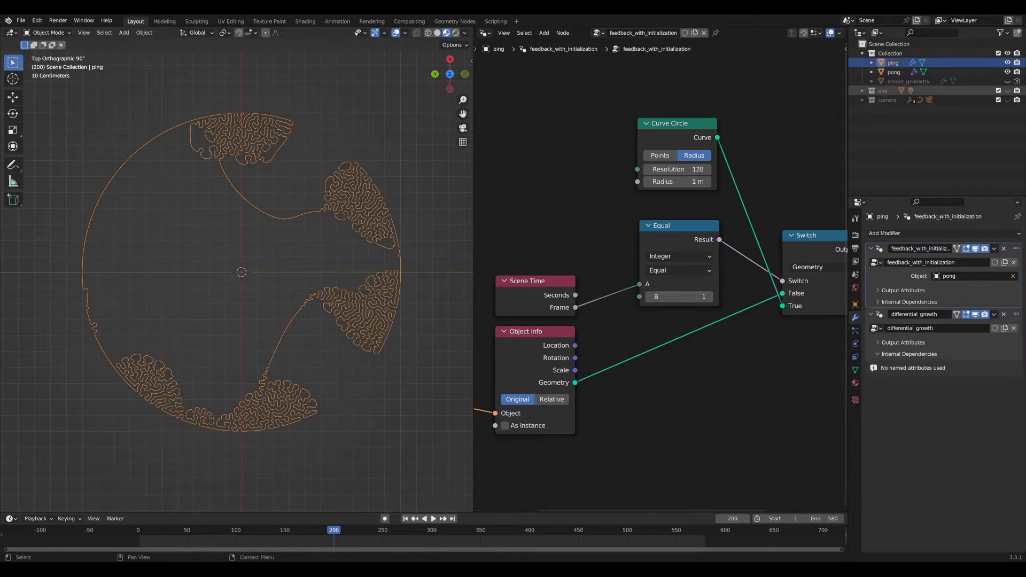
pyautogui.scroll(-3, 661, 271)
pyautogui.press('Home')
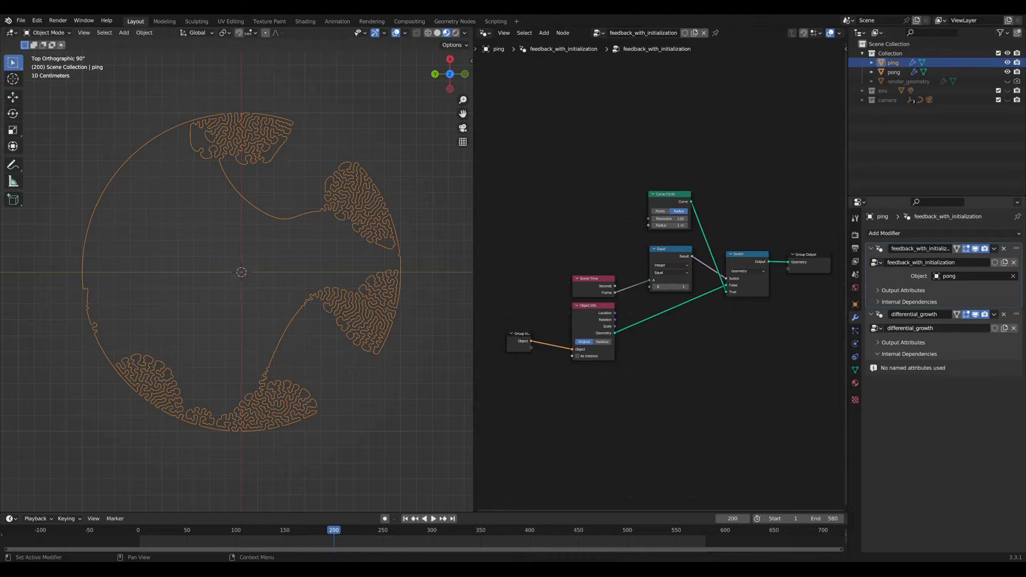
pyautogui.click(989, 342)
pyautogui.press('Home')
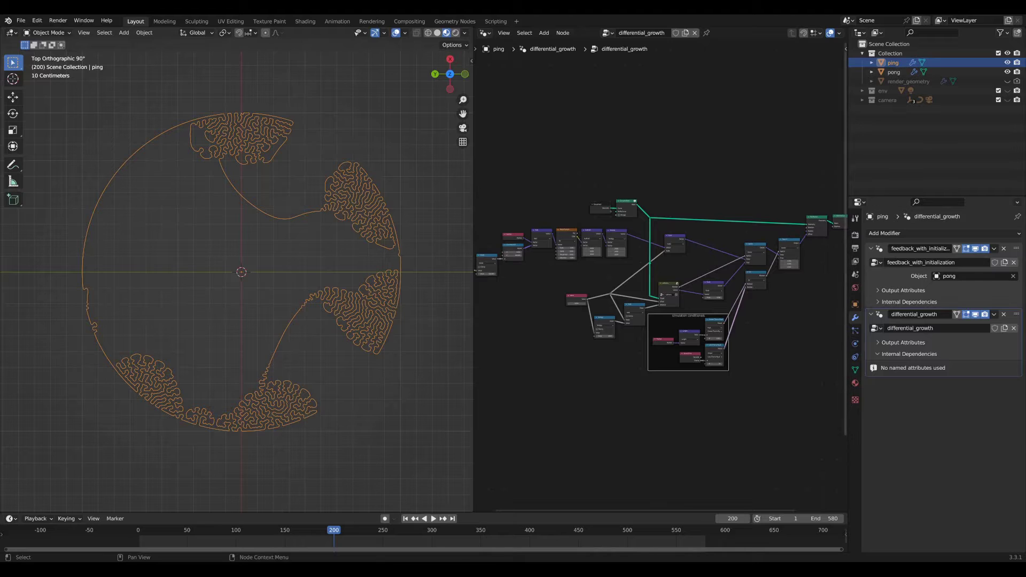
# - Display ping's feedback_with_initialization node tree and move its Group Input node closer to Object Info
pyautogui.click(898, 276)
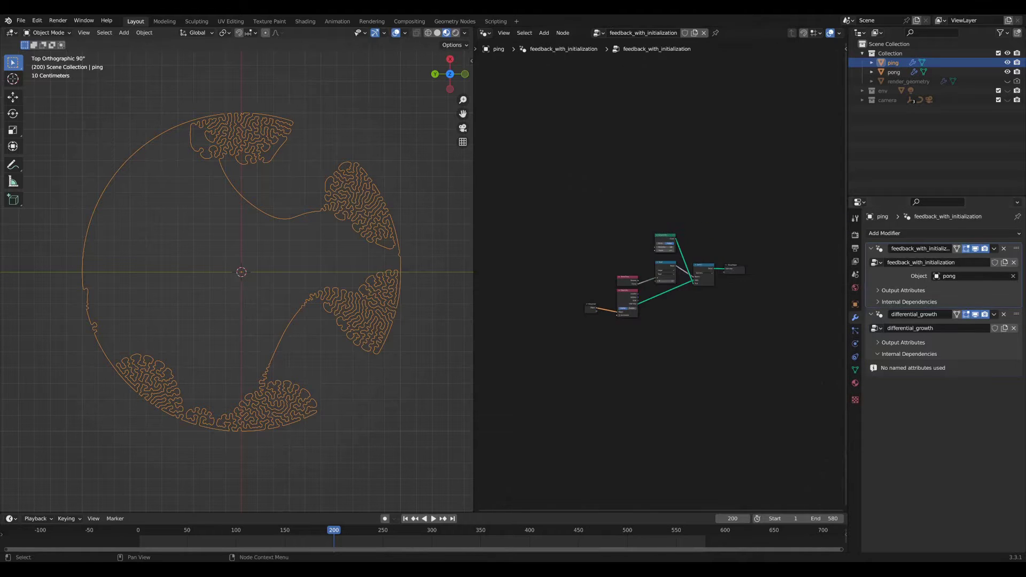
pyautogui.scroll(4, 673, 276)
pyautogui.moveTo(673, 277); pyautogui.dragTo(662, 276, button='middle')
pyautogui.scroll(2, 692, 280)
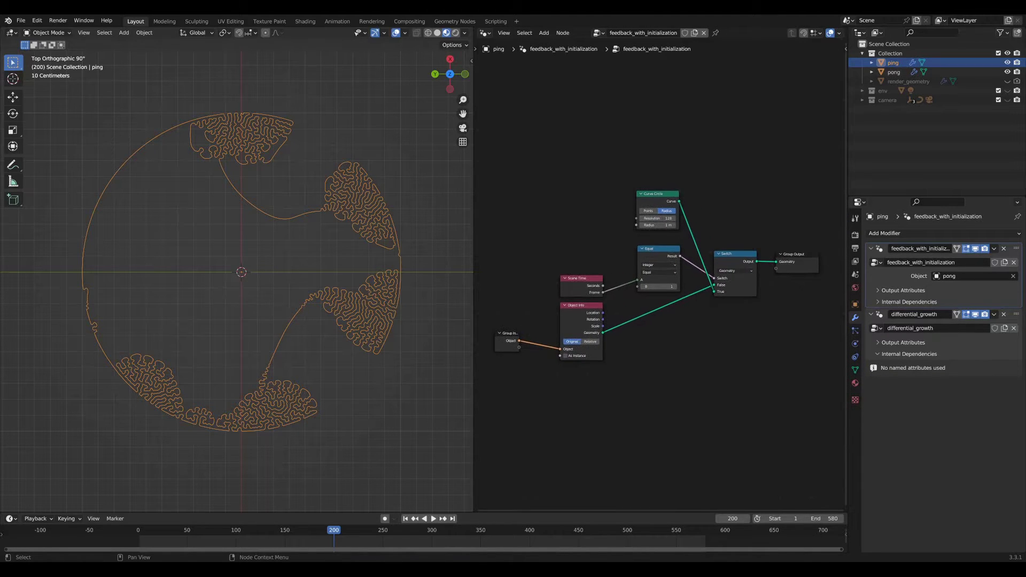
pyautogui.moveTo(503, 347); pyautogui.dragTo(526, 352)
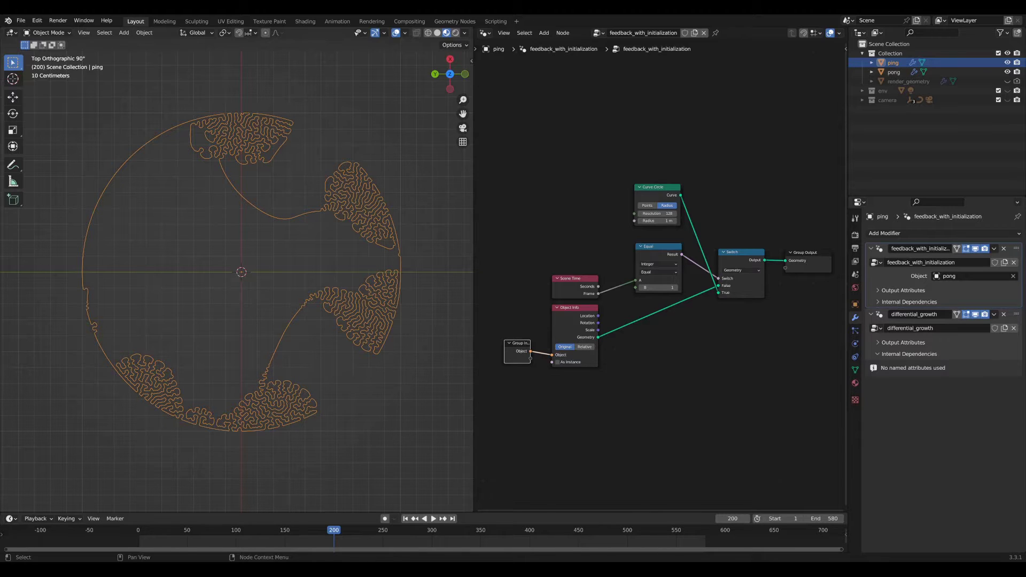
# - Set the Curve Circle node's Resolution to 3 and play the growth simulation from frame 1
pyautogui.hotkey('shift', 'Left')
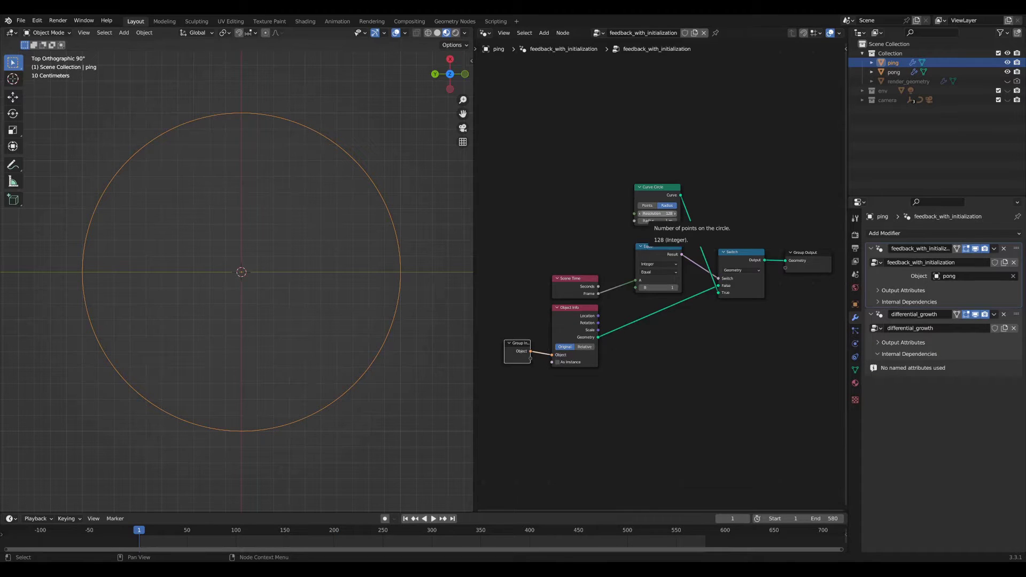
pyautogui.doubleClick(657, 214)
pyautogui.write('3')
pyautogui.press('Return')
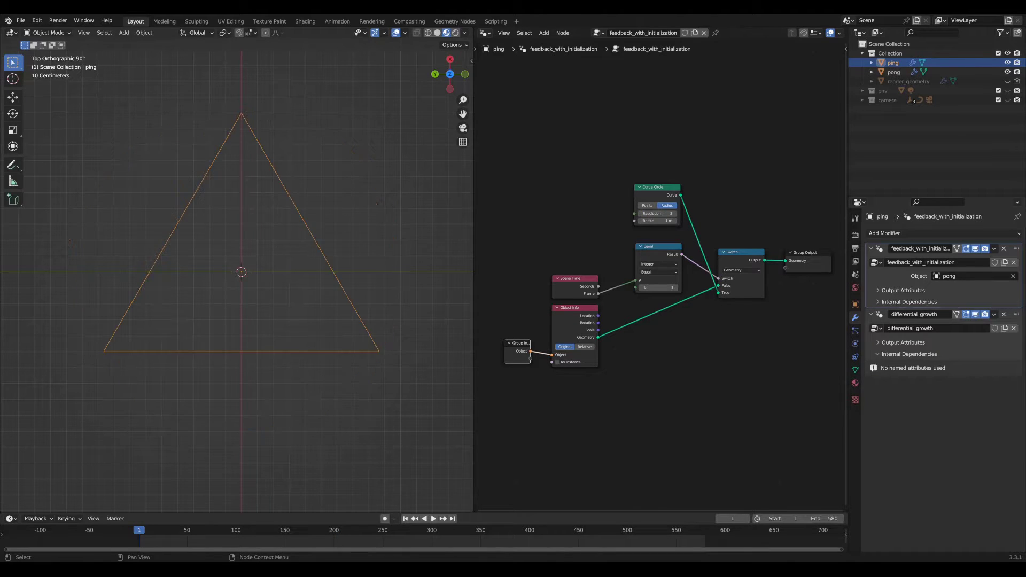
pyautogui.press('space')
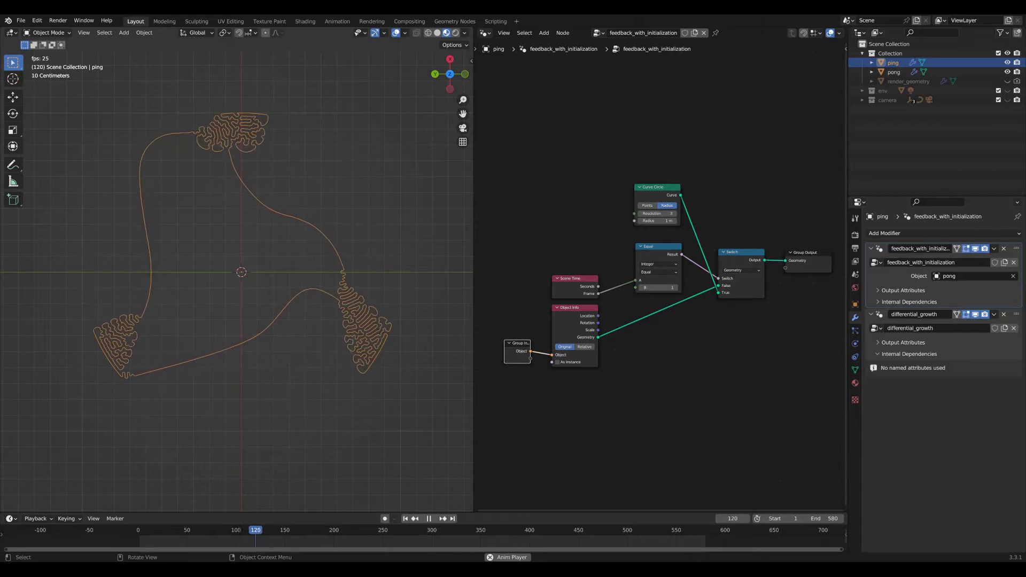
pyautogui.hotkey('shift', 'Left')
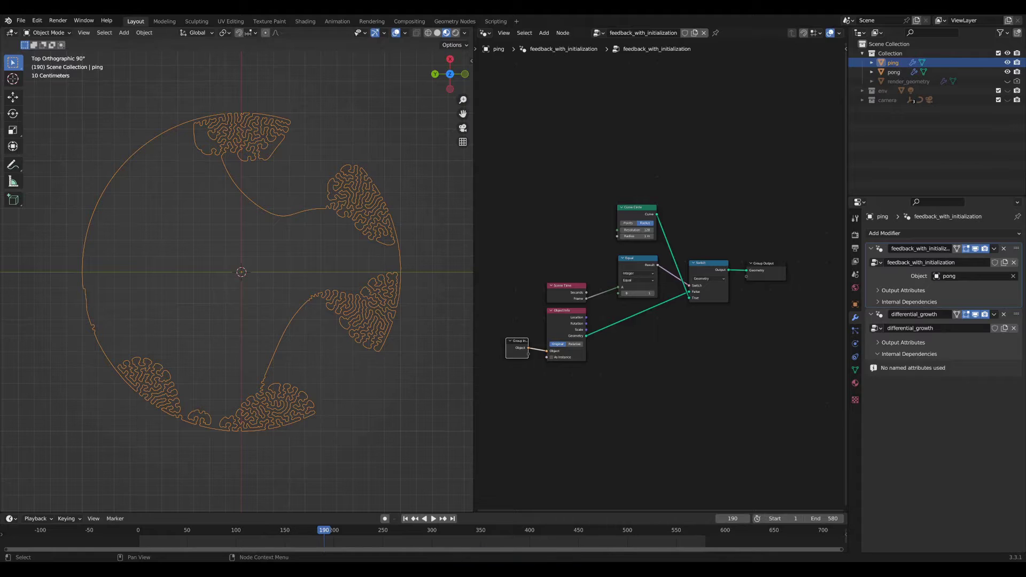
# - Examine ping's differential_growth node tree, from its overall layout to the noise-based vector chain
pyautogui.click(957, 367)
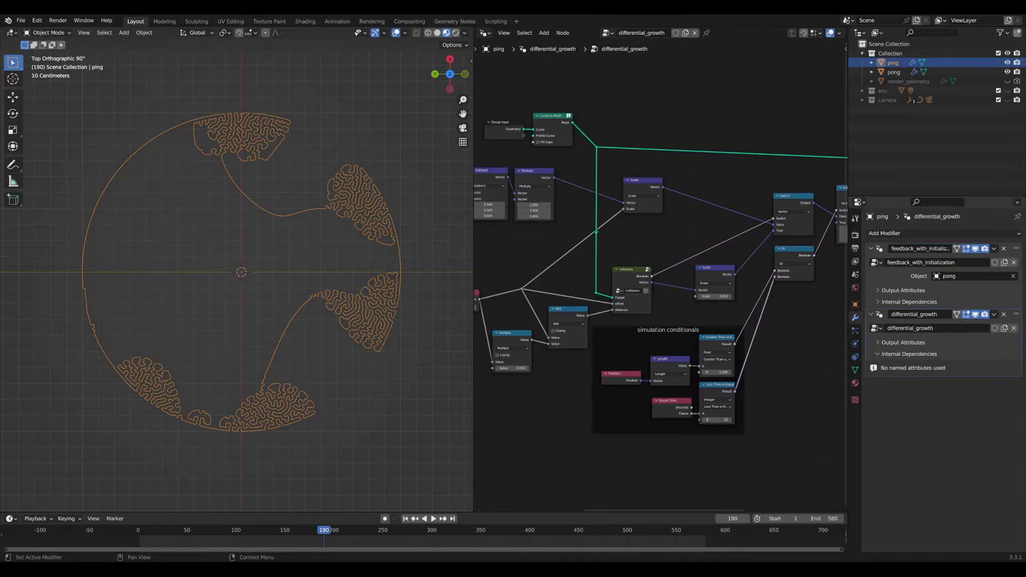
pyautogui.scroll(-6, 641, 291)
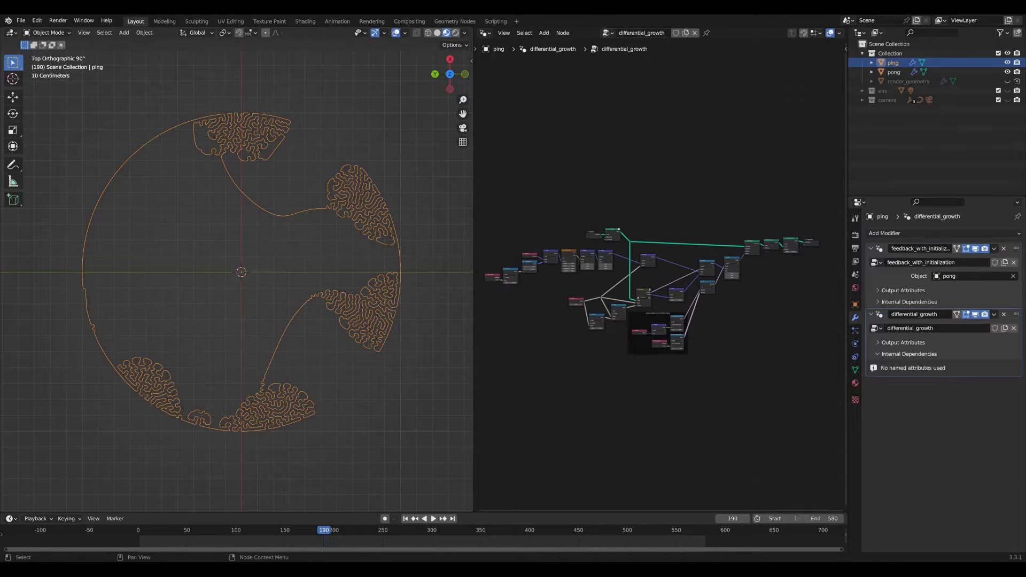
pyautogui.scroll(1, 665, 297)
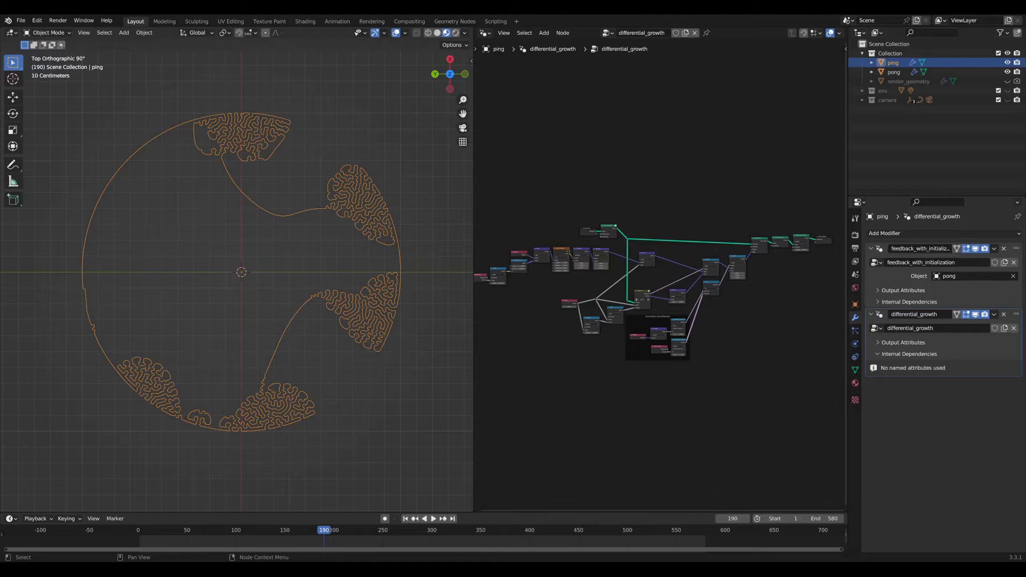
pyautogui.scroll(4, 660, 294)
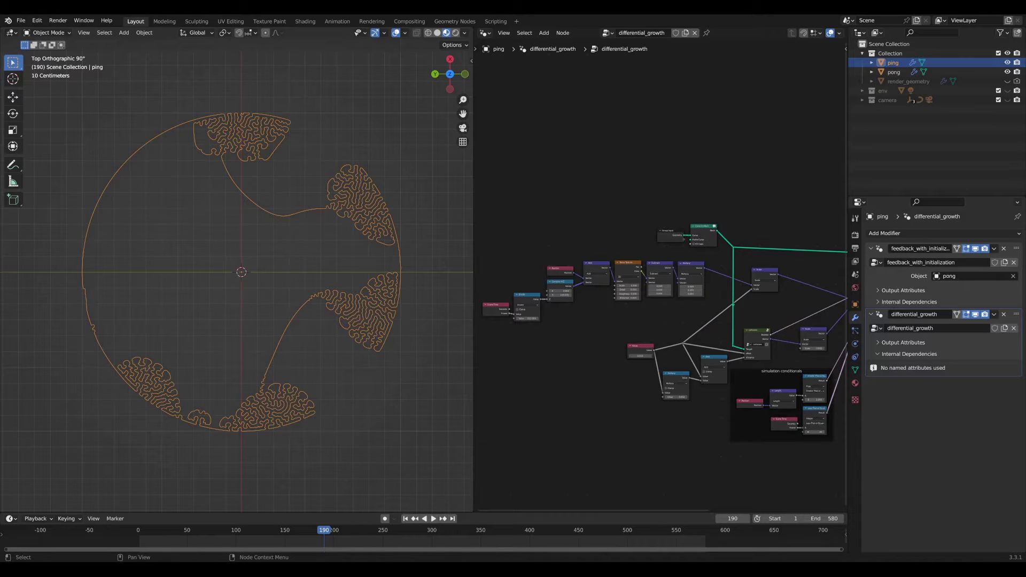
pyautogui.scroll(2, 592, 298)
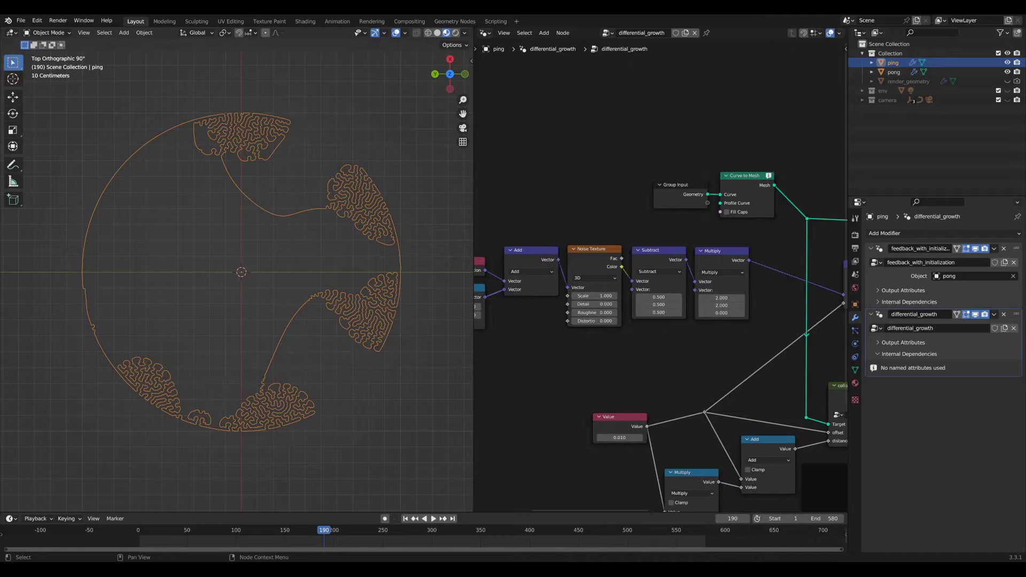
pyautogui.scroll(1, 591, 298)
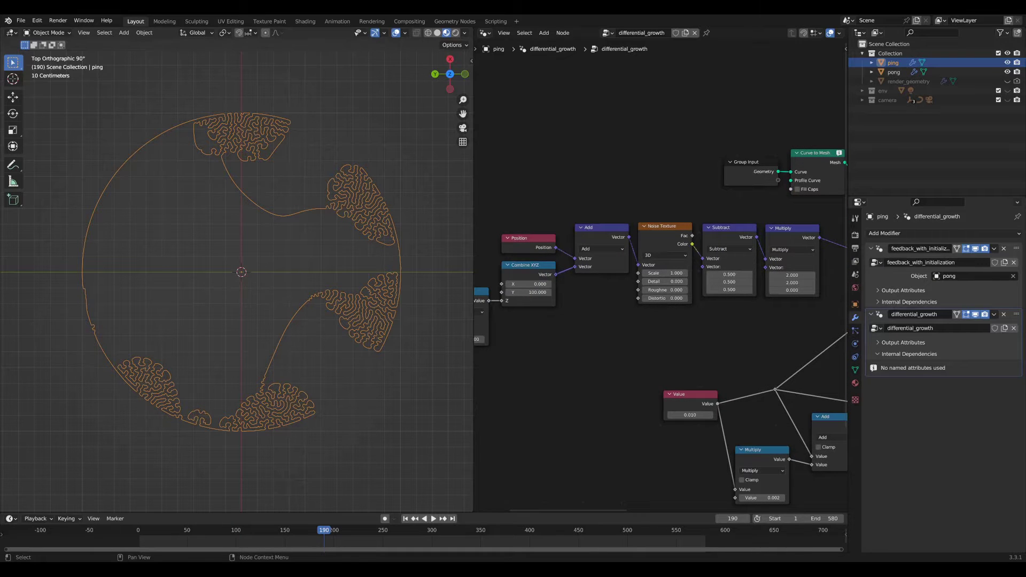
pyautogui.moveTo(625, 278); pyautogui.dragTo(696, 267, button='middle')
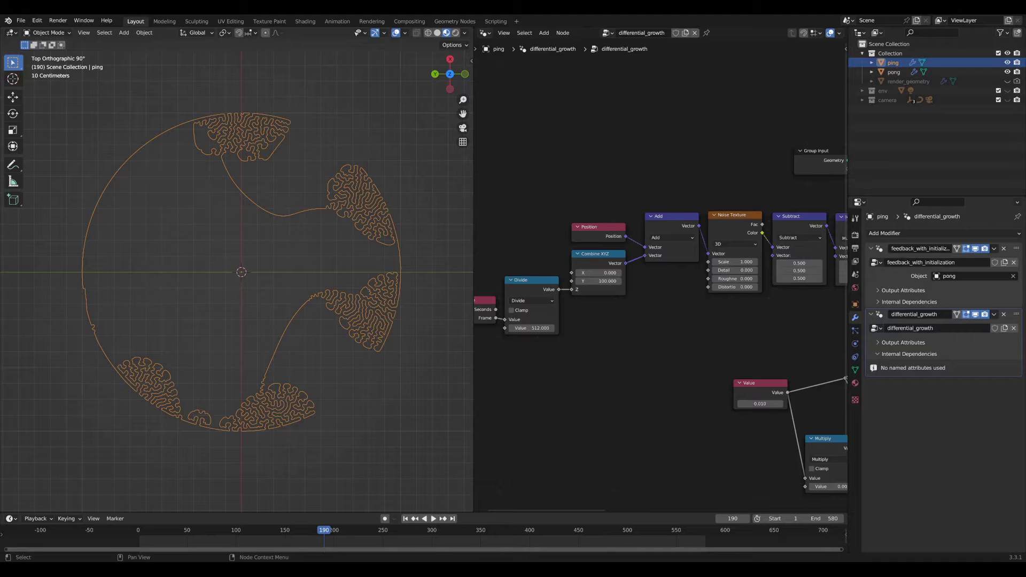
pyautogui.scroll(-6, 655, 278)
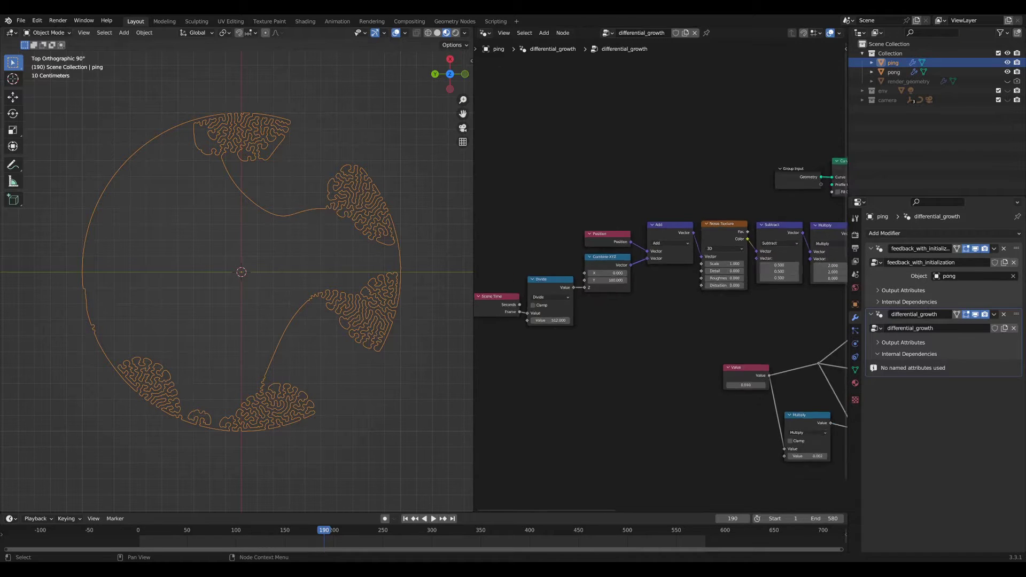
# - Examine the collisions group, the simulation conditionals frame and their connections in the differential_growth tree
pyautogui.moveTo(655, 278); pyautogui.dragTo(501, 269, button='middle')
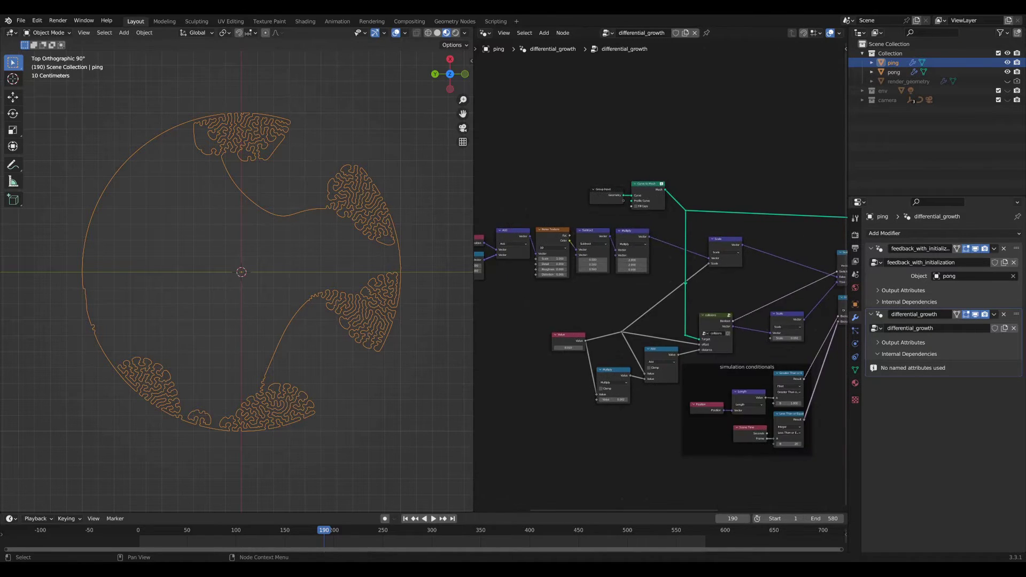
pyautogui.scroll(5, 777, 369)
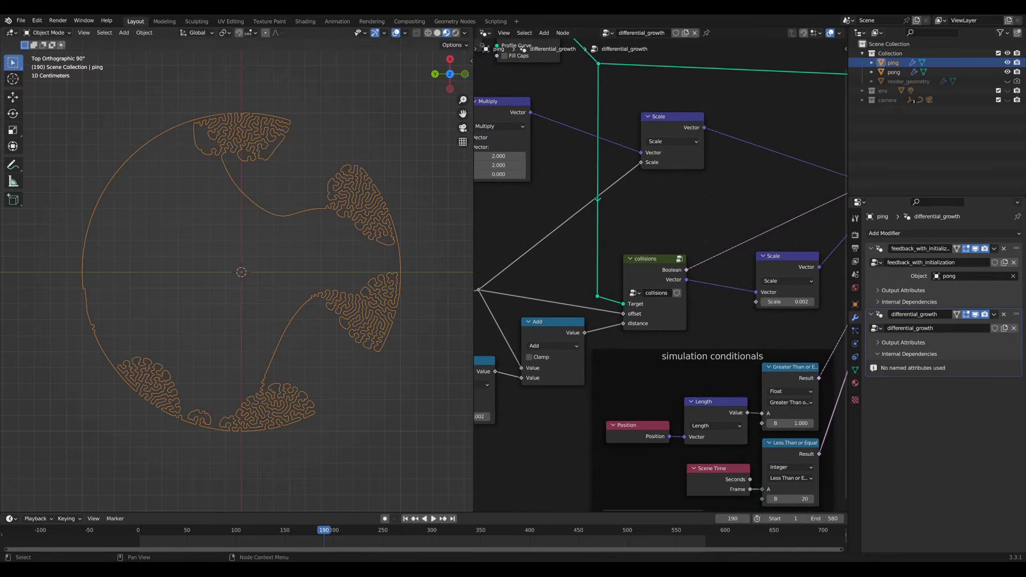
pyautogui.click(654, 259)
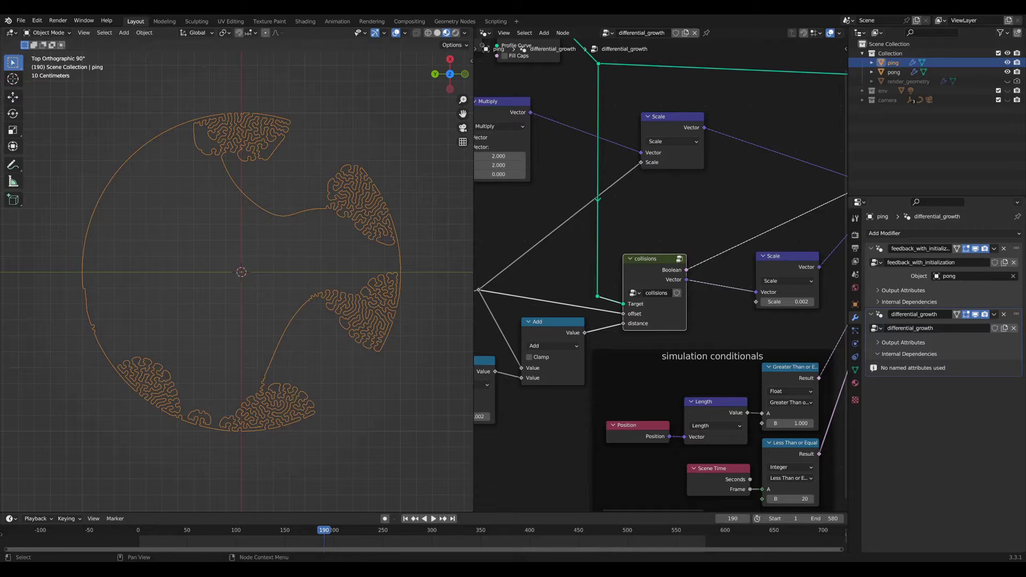
pyautogui.scroll(-4, 551, 266)
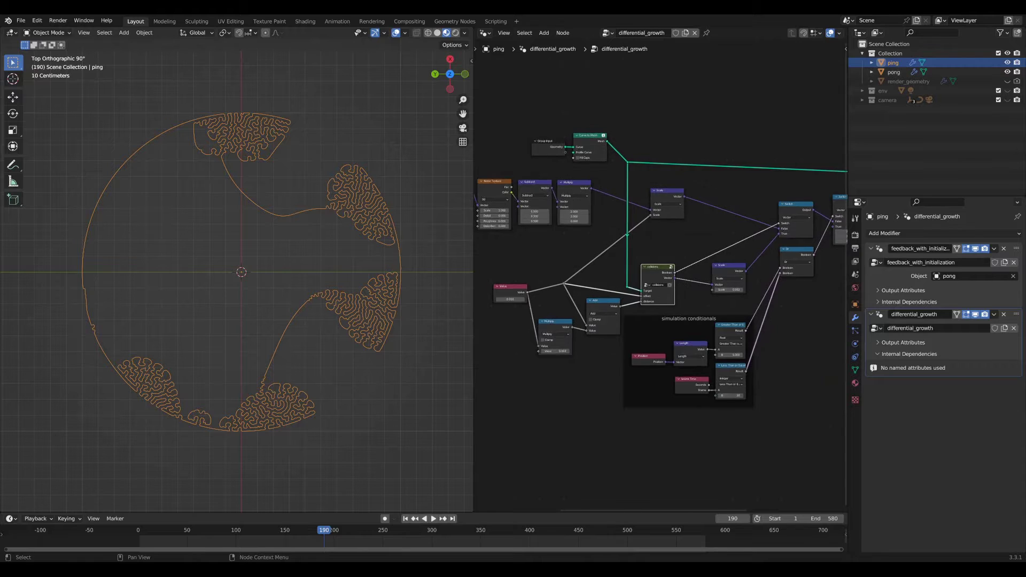
pyautogui.scroll(-2, 661, 272)
pyautogui.moveTo(660, 271); pyautogui.dragTo(603, 321, button='middle')
pyautogui.scroll(2, 661, 272)
pyautogui.scroll(1, 642, 298)
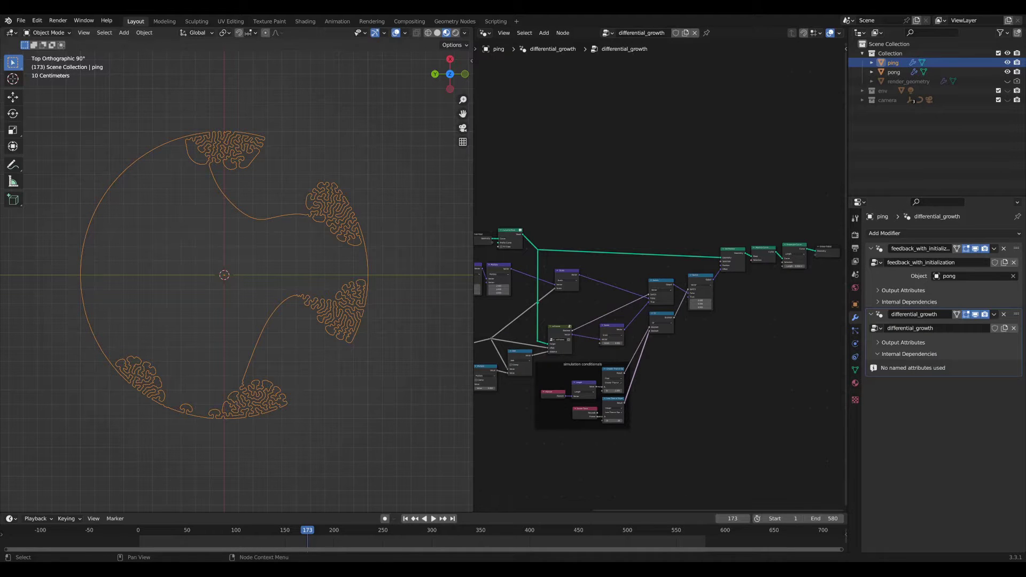
# - Examine how Scene Time, Divide, Combine XYZ and Position feed the Noise Texture node in the differential_growth tree
pyautogui.moveTo(551, 271); pyautogui.dragTo(771, 284, button='middle')
pyautogui.scroll(4, 661, 274)
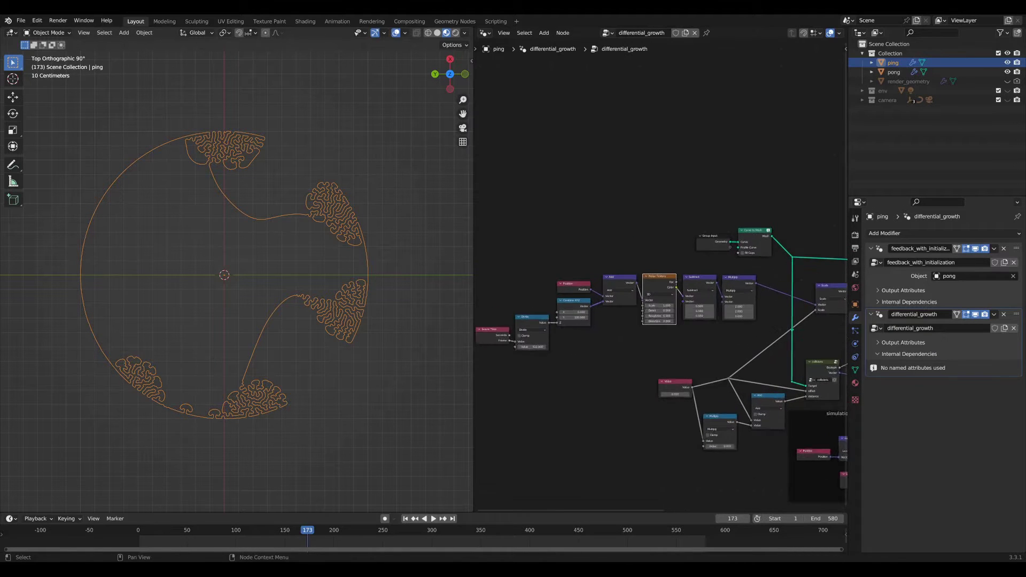
pyautogui.scroll(3, 661, 273)
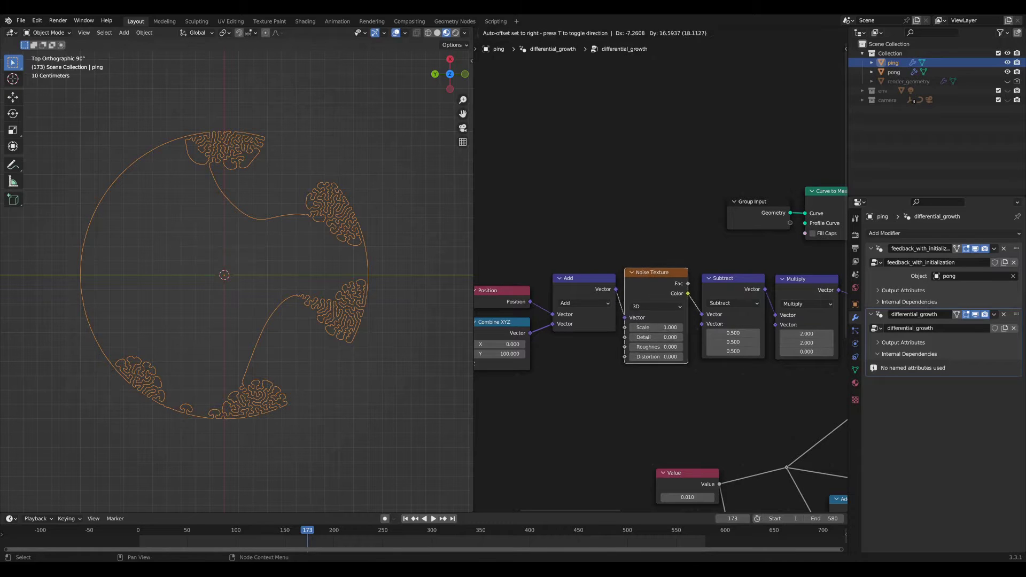
pyautogui.moveTo(656, 273); pyautogui.dragTo(657, 273)
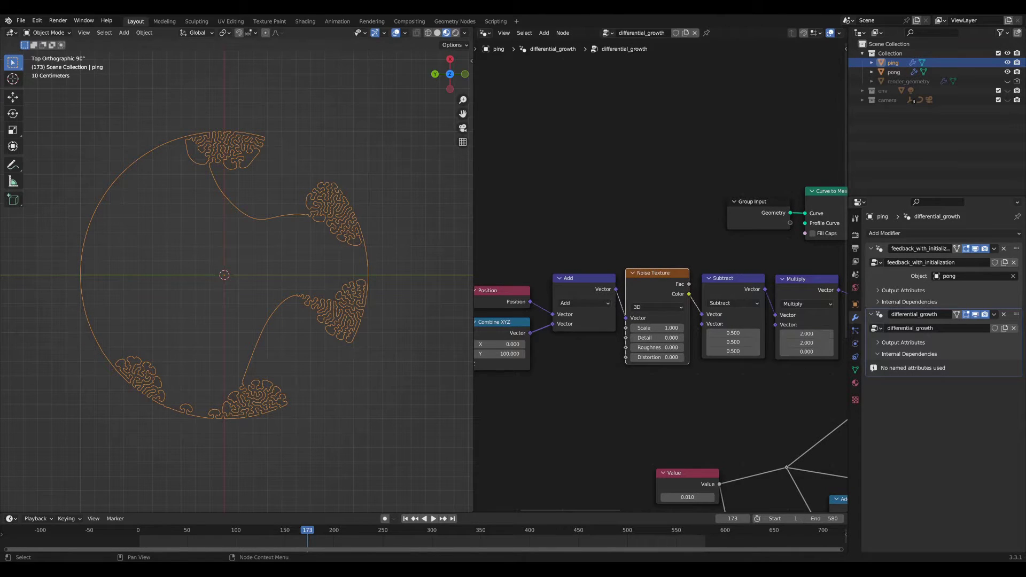
pyautogui.moveTo(506, 344); pyautogui.dragTo(633, 305, button='middle')
pyautogui.scroll(-1, 496, 340)
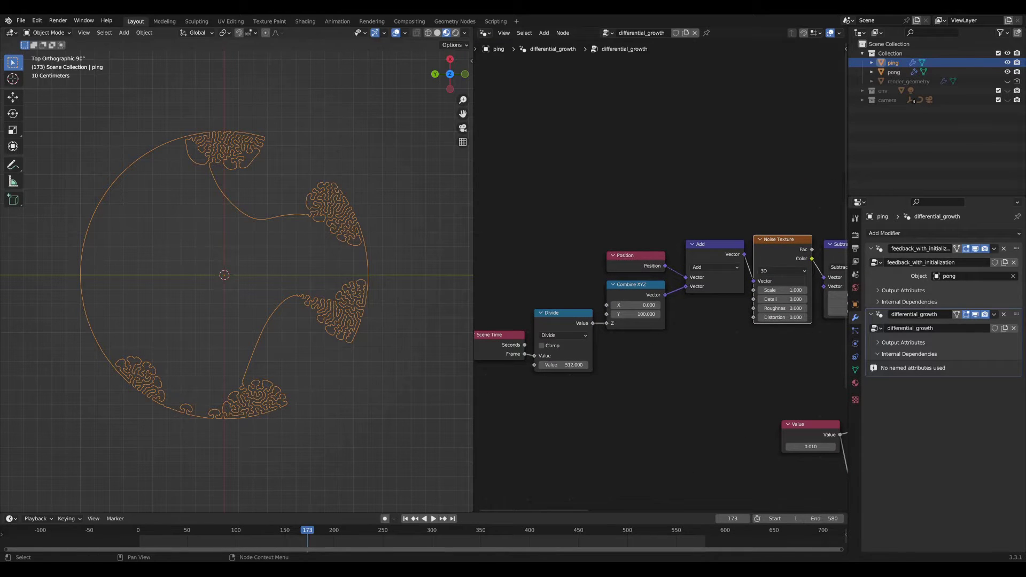
pyautogui.moveTo(753, 281)
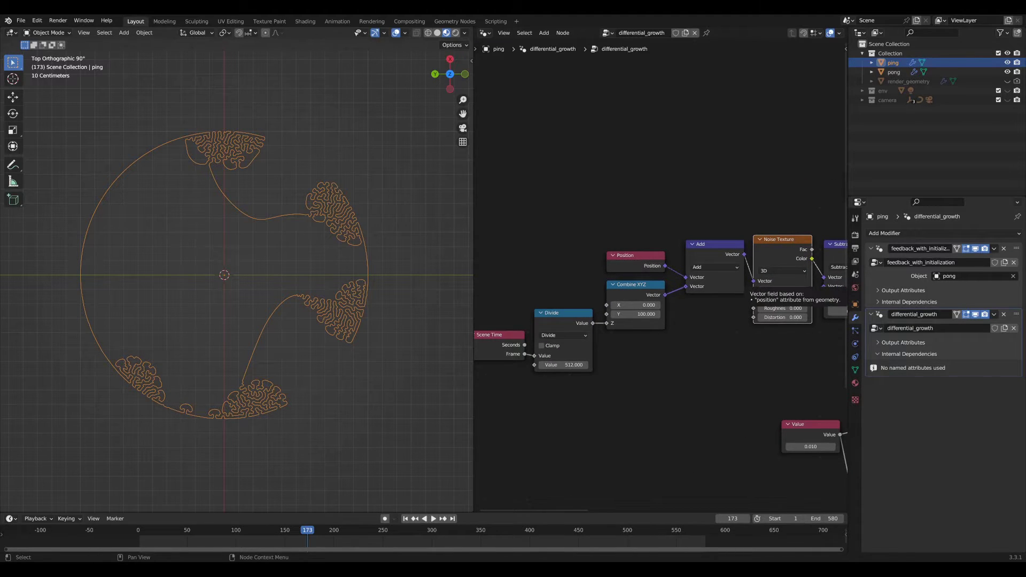
pyautogui.moveTo(753, 281); pyautogui.dragTo(807, 258, button='middle')
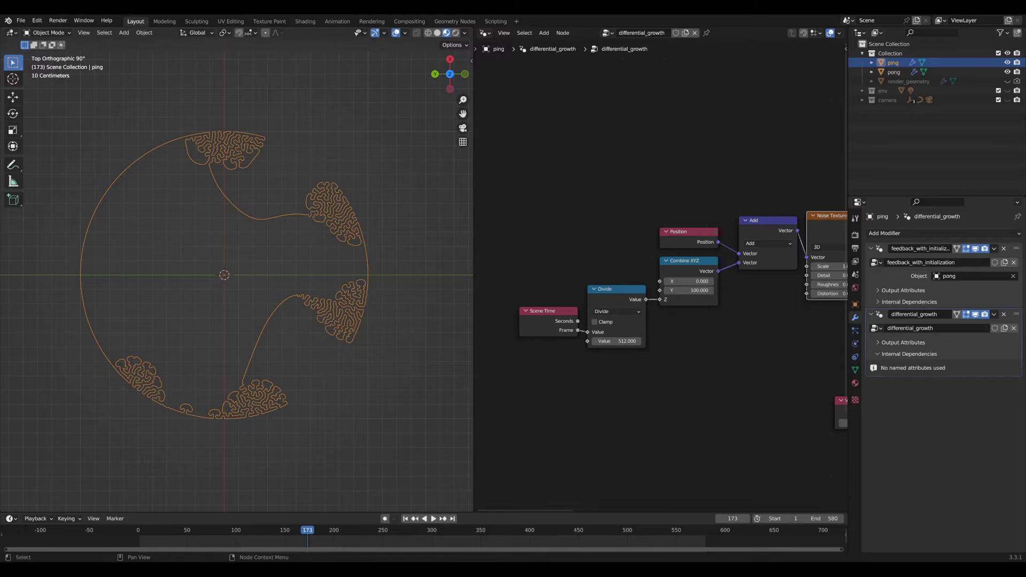
pyautogui.moveTo(695, 289); pyautogui.dragTo(637, 303, button='middle')
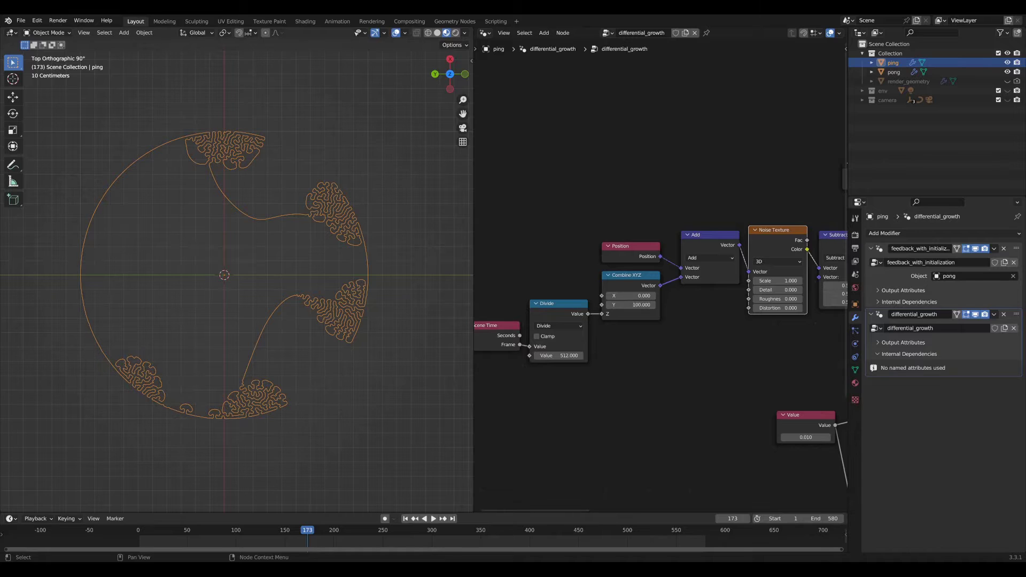
pyautogui.moveTo(661, 320); pyautogui.dragTo(606, 332, button='middle')
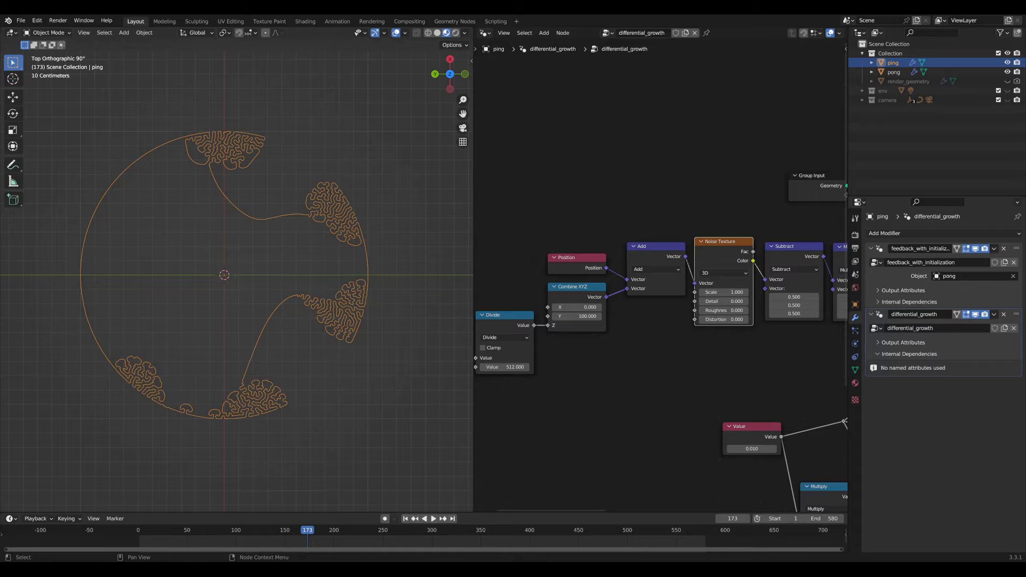
# - Examine the offset vector chain from Scene Time and Position through Noise Texture to the Subtract and Multiply nodes
pyautogui.moveTo(661, 321); pyautogui.dragTo(645, 335, button='middle')
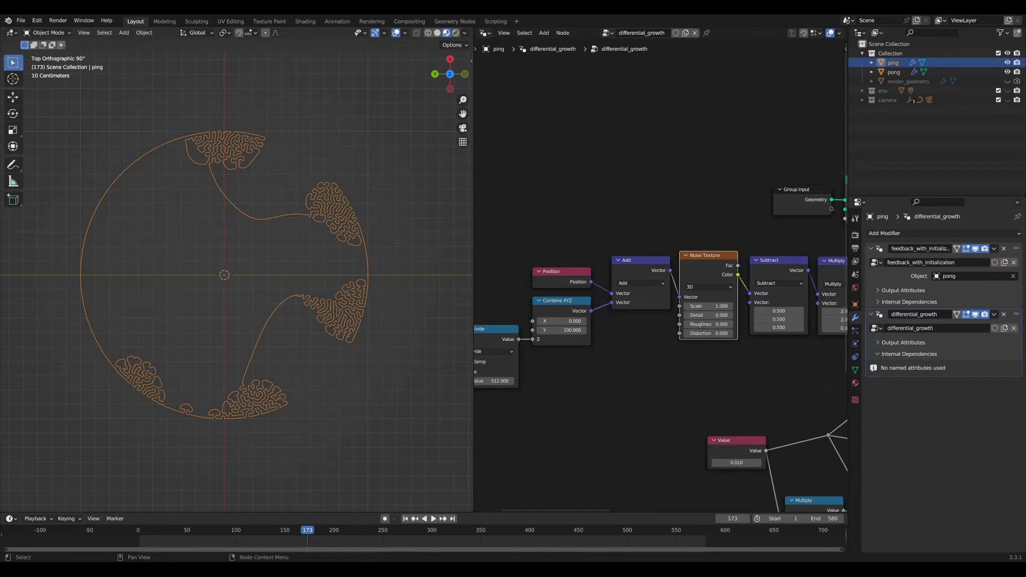
pyautogui.moveTo(561, 326); pyautogui.dragTo(665, 322, button='middle')
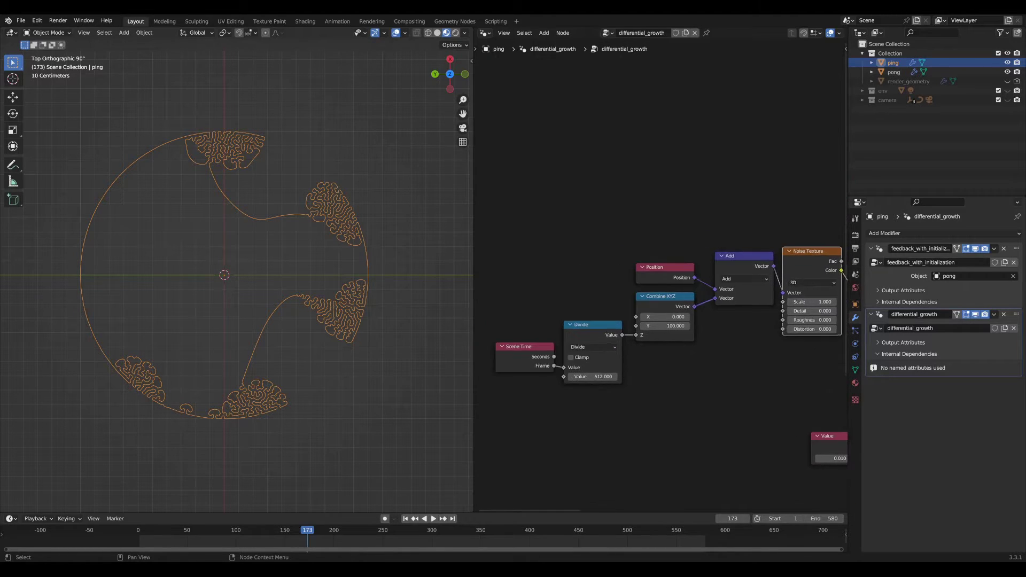
pyautogui.click(665, 272)
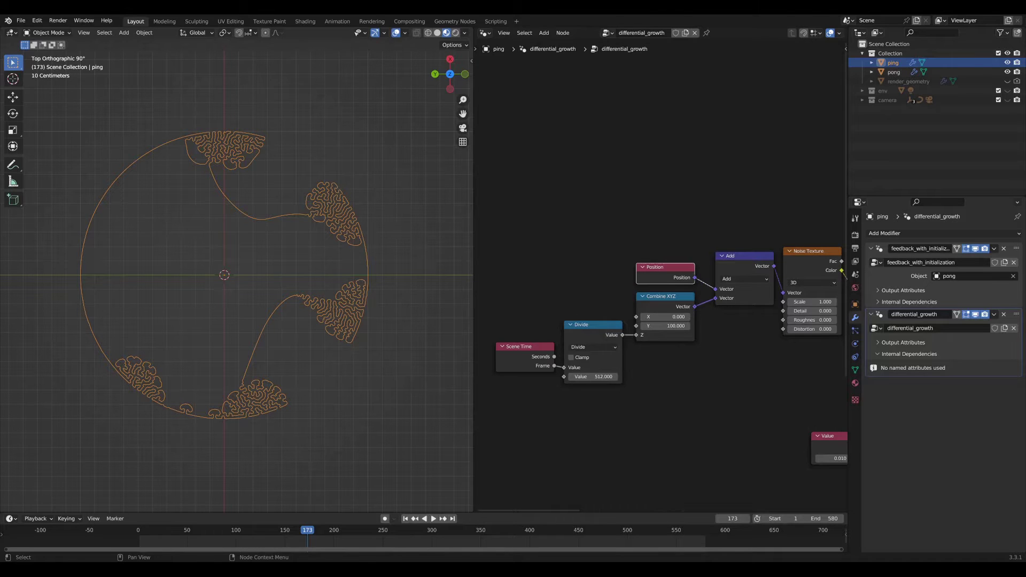
pyautogui.moveTo(665, 271); pyautogui.dragTo(579, 267, button='middle')
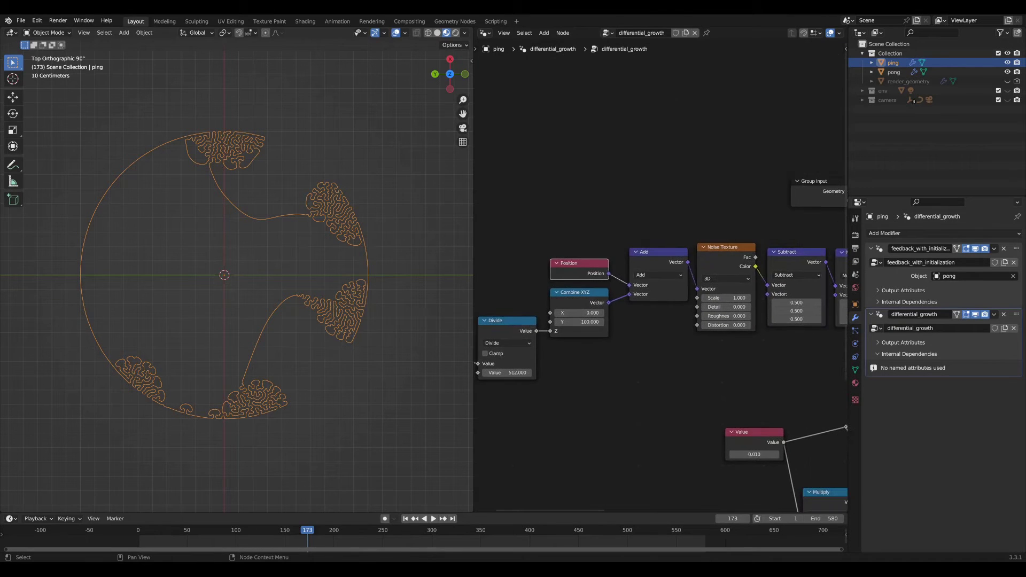
pyautogui.moveTo(555, 316); pyautogui.dragTo(505, 316, button='middle')
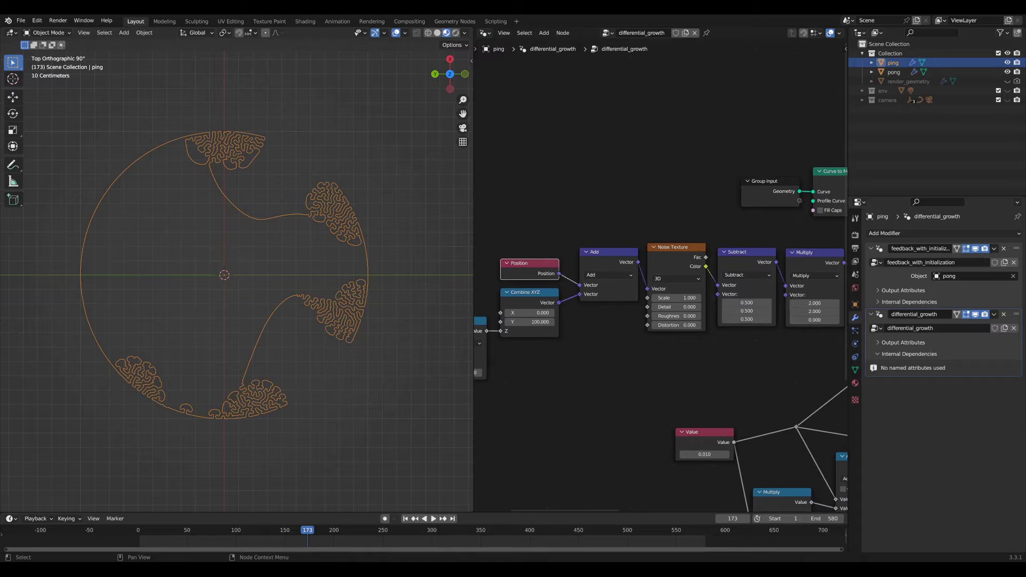
pyautogui.click(676, 257)
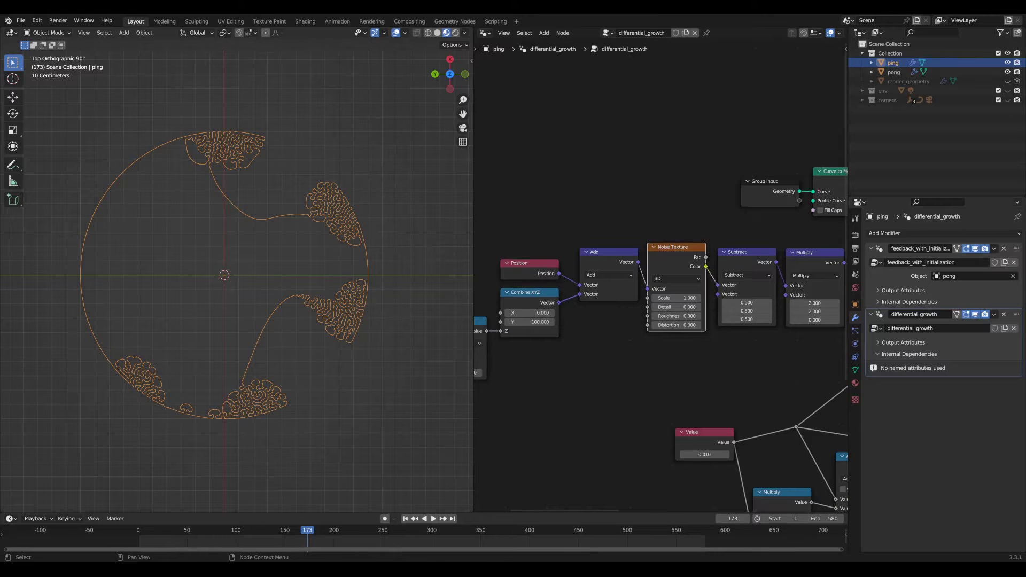
pyautogui.moveTo(676, 257); pyautogui.dragTo(553, 256, button='middle')
pyautogui.scroll(1, 661, 276)
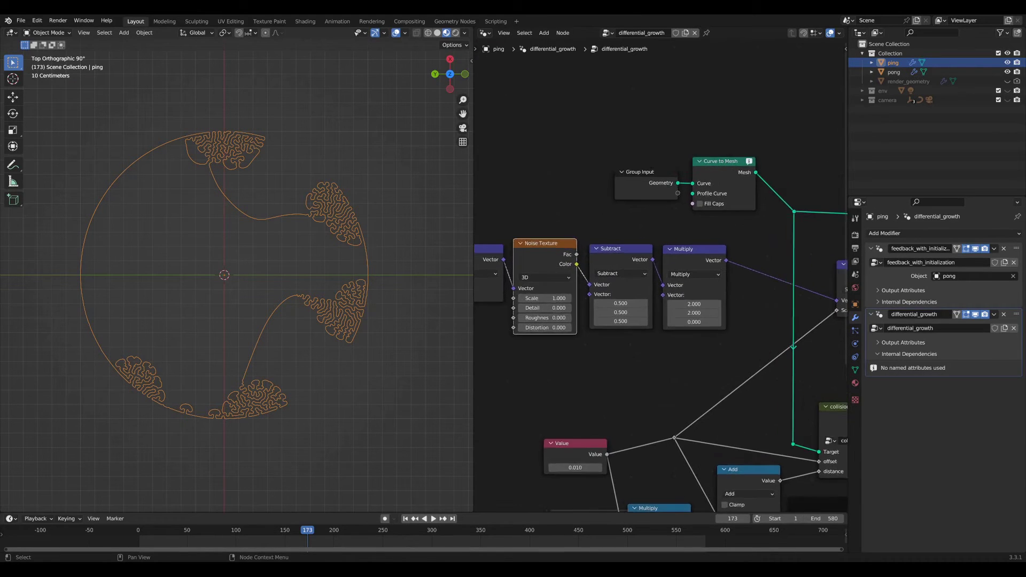
pyautogui.scroll(1, 514, 279)
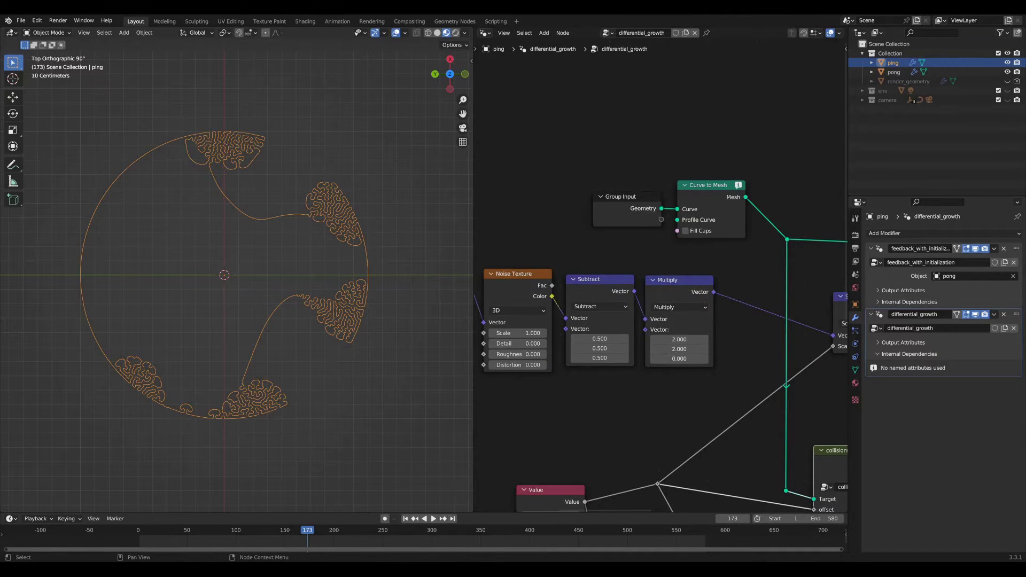
# - Examine how the noise vector and the collisions outputs pass through the two Scale nodes into the Vector Switch node
pyautogui.moveTo(633, 354); pyautogui.dragTo(592, 347, button='middle')
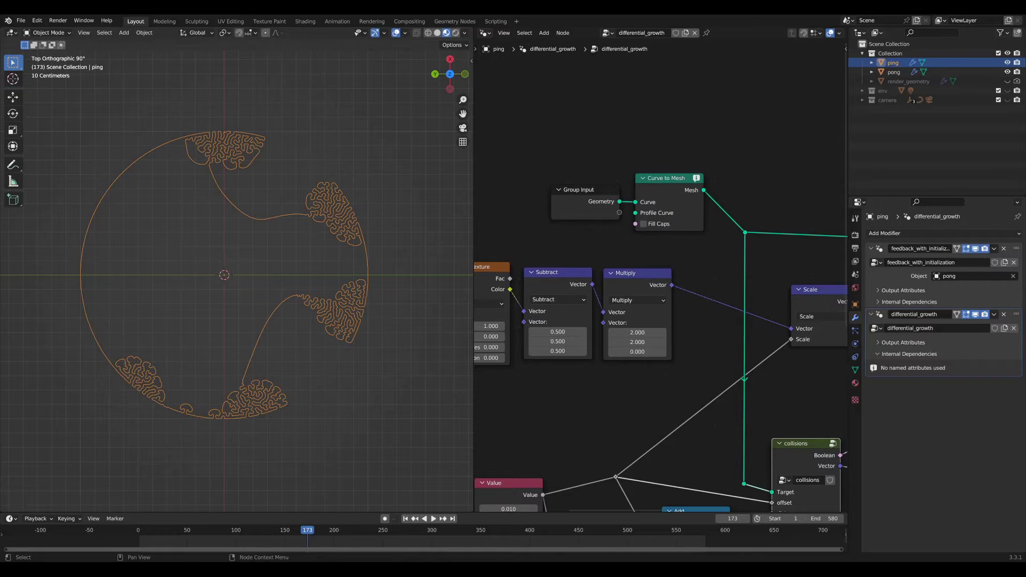
pyautogui.moveTo(661, 332); pyautogui.dragTo(611, 296, button='middle')
pyautogui.moveTo(542, 311); pyautogui.dragTo(539, 312, button='middle')
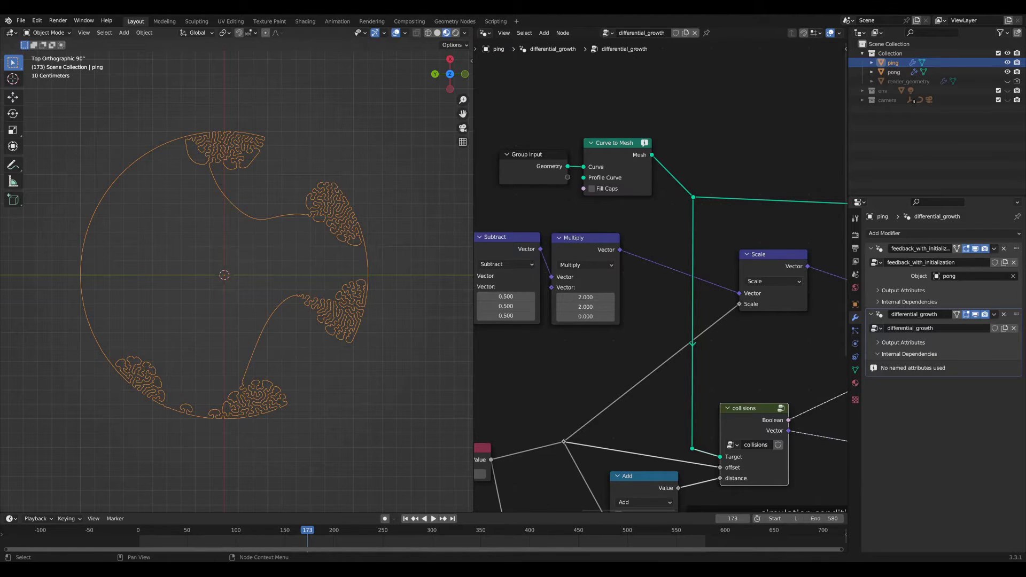
pyautogui.scroll(-3, 568, 94)
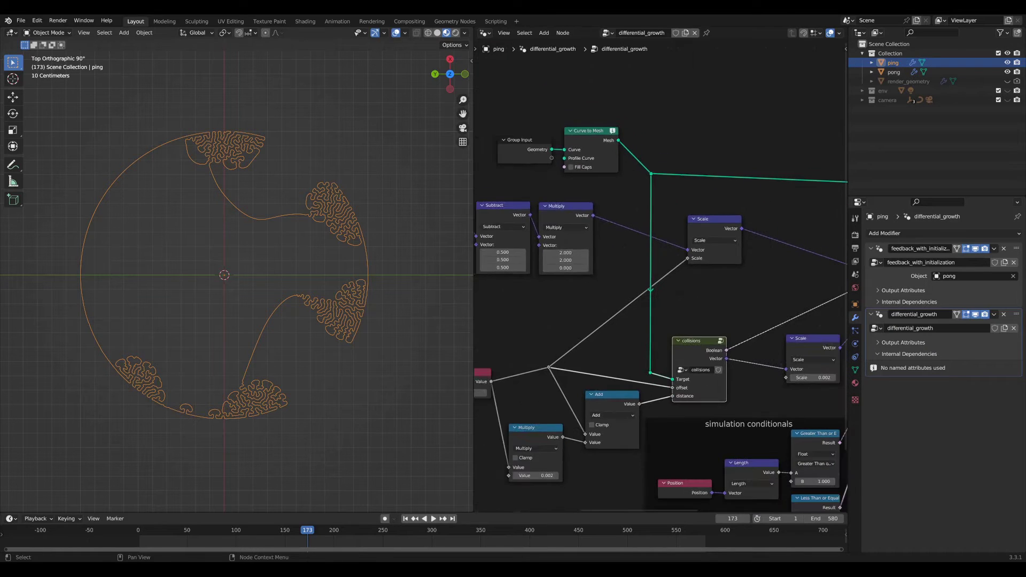
pyautogui.moveTo(720, 271); pyautogui.dragTo(695, 260, button='middle')
pyautogui.scroll(3, 653, 271)
pyautogui.scroll(2, 663, 277)
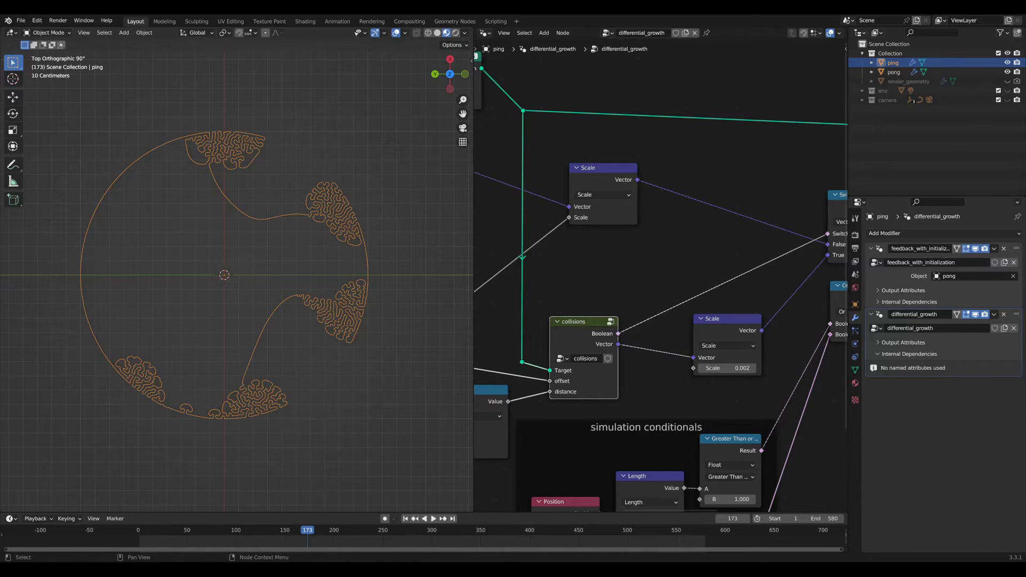
pyautogui.moveTo(738, 254); pyautogui.dragTo(698, 285, button='middle')
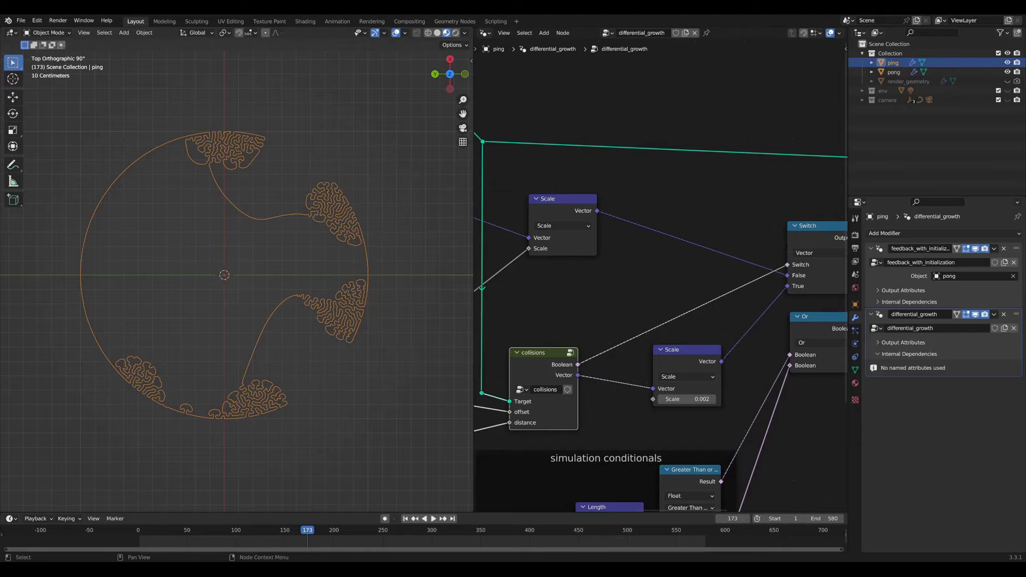
# - Trace the differential_growth tree from the Value and collisions nodes to the two Switch nodes ahead of Set Position
pyautogui.scroll(-5, 660, 273)
pyautogui.moveTo(588, 278); pyautogui.dragTo(804, 284, button='middle')
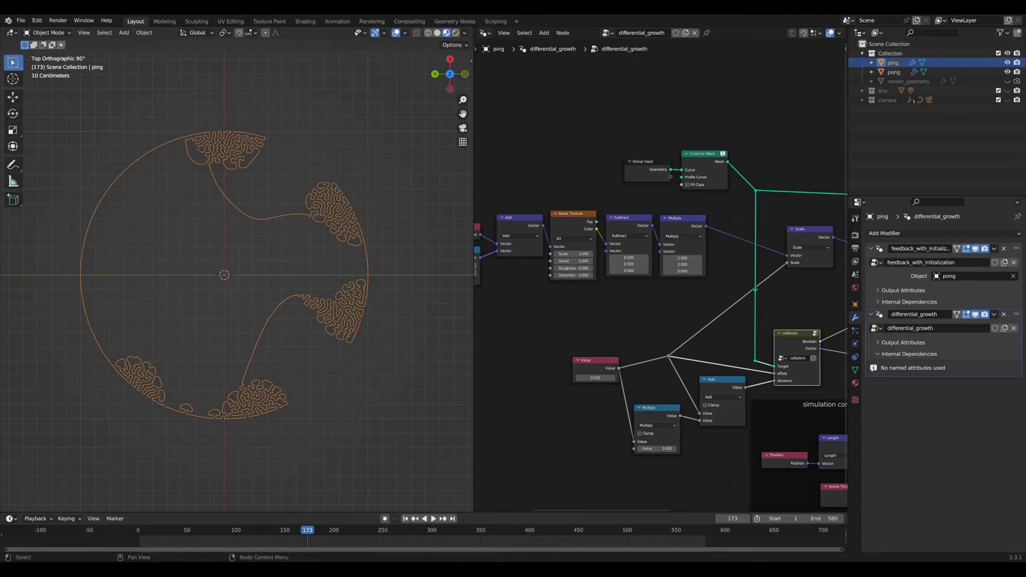
pyautogui.moveTo(804, 284); pyautogui.dragTo(606, 284, button='middle')
pyautogui.moveTo(809, 309); pyautogui.dragTo(660, 275, button='middle')
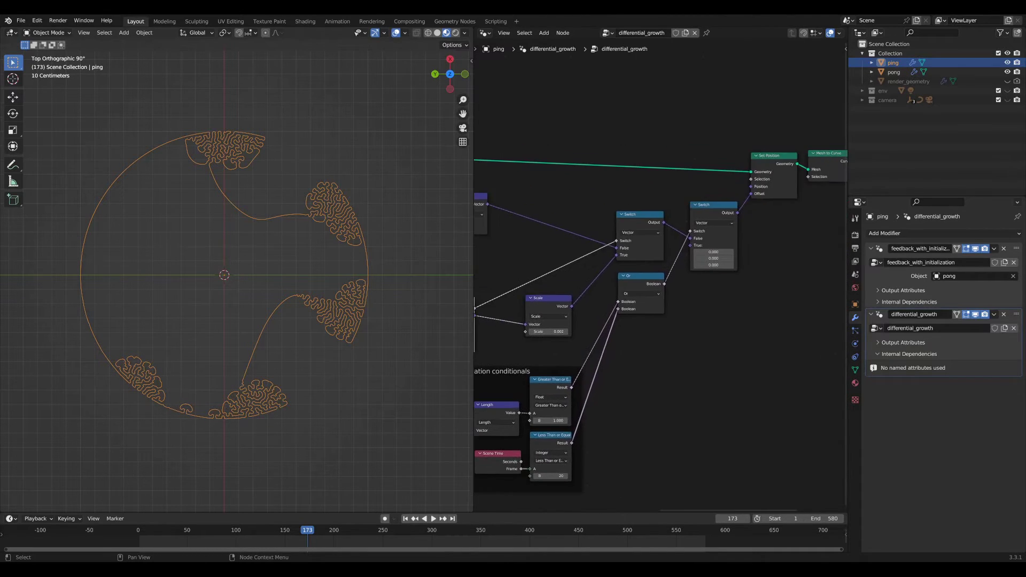
pyautogui.scroll(2, 660, 275)
pyautogui.moveTo(636, 203); pyautogui.dragTo(645, 244, button='middle')
pyautogui.moveTo(646, 243); pyautogui.dragTo(647, 244)
pyautogui.moveTo(732, 233); pyautogui.dragTo(731, 238)
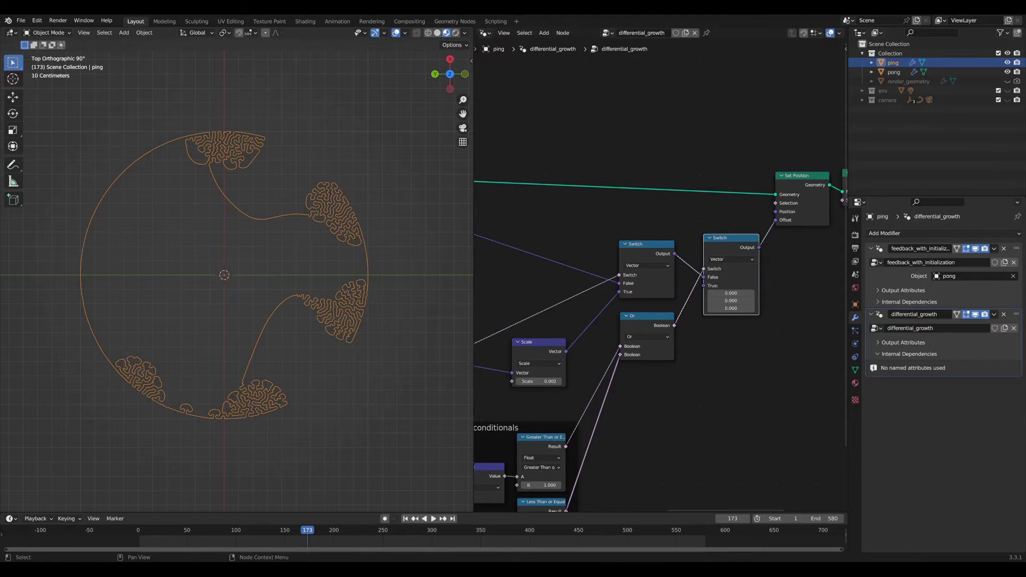
# - Examine the simulation conditionals frame's Length and Scene Time comparisons and their links into the Or node
pyautogui.moveTo(661, 278); pyautogui.dragTo(795, 161, button='middle')
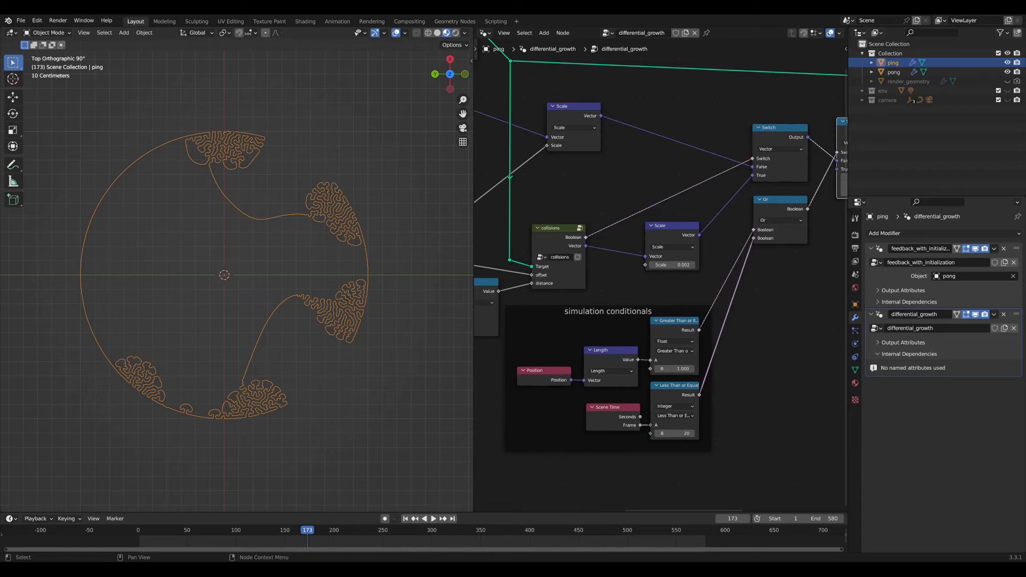
pyautogui.scroll(1, 663, 276)
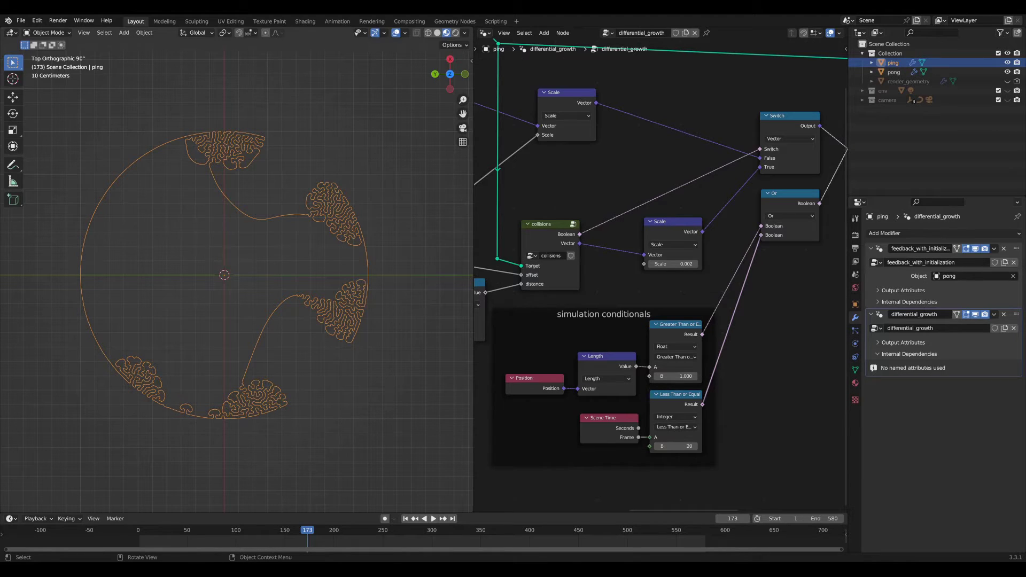
pyautogui.moveTo(677, 446); pyautogui.dragTo(665, 378, button='middle')
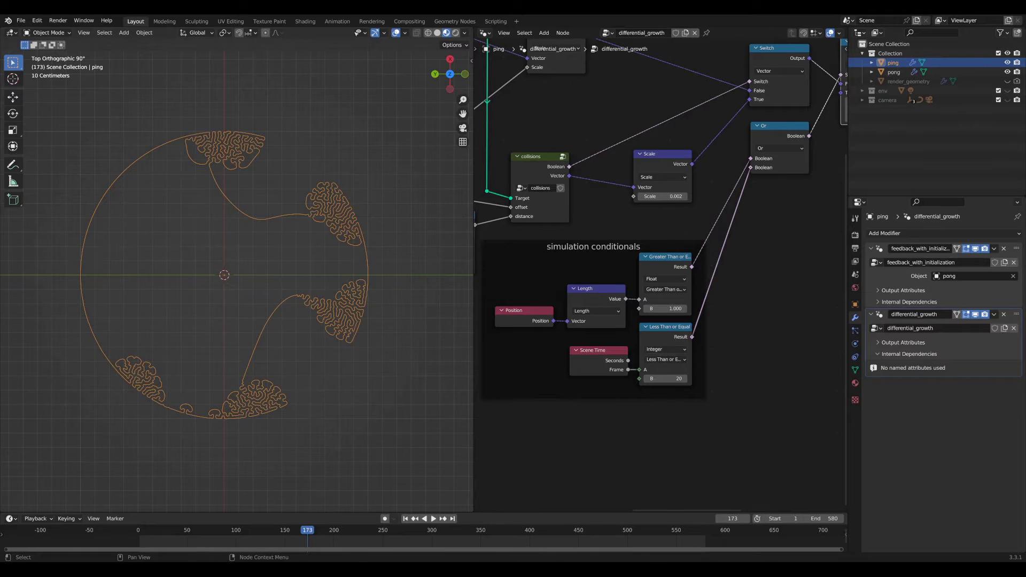
pyautogui.moveTo(661, 246); pyautogui.dragTo(636, 310, button='middle')
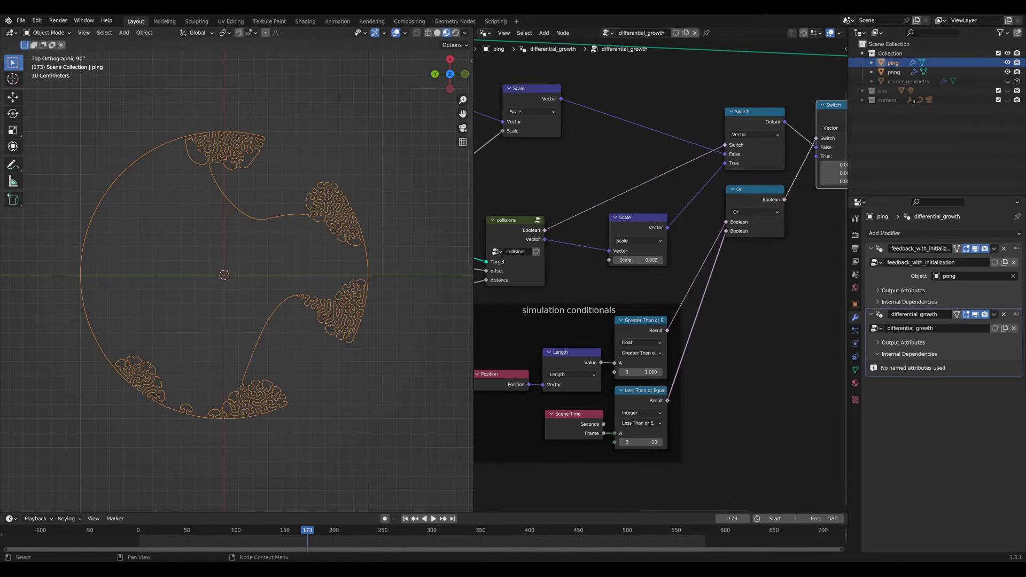
pyautogui.moveTo(660, 267); pyautogui.dragTo(527, 371, button='middle')
# - Examine the final chain from the second Switch through Set Position, Mesh to Curve and Resample Curve to Group Output
pyautogui.moveTo(713, 208); pyautogui.dragTo(711, 211)
pyautogui.moveTo(712, 210); pyautogui.dragTo(629, 304, button='middle')
pyautogui.scroll(3, 661, 277)
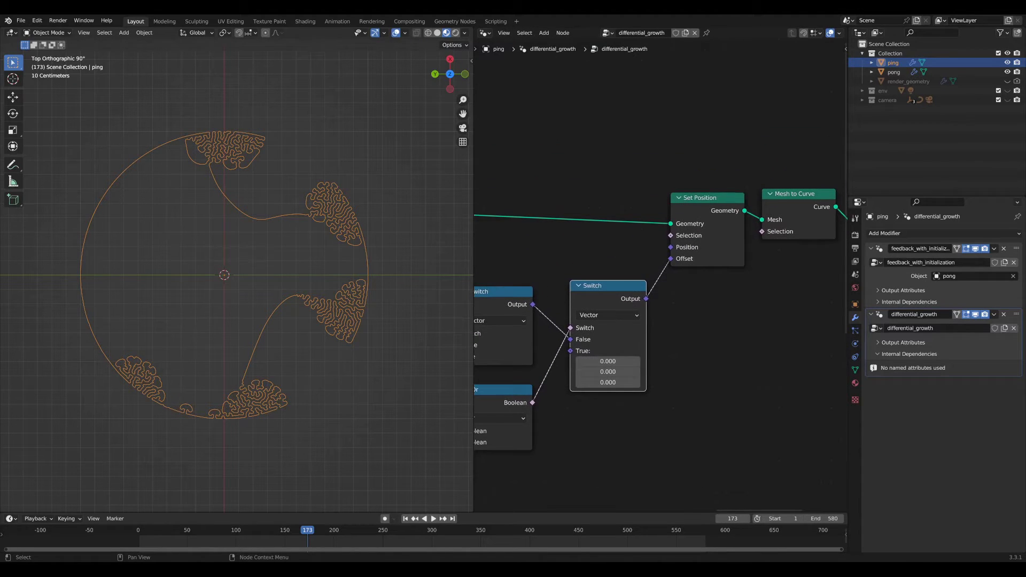
pyautogui.moveTo(707, 198); pyautogui.dragTo(707, 204)
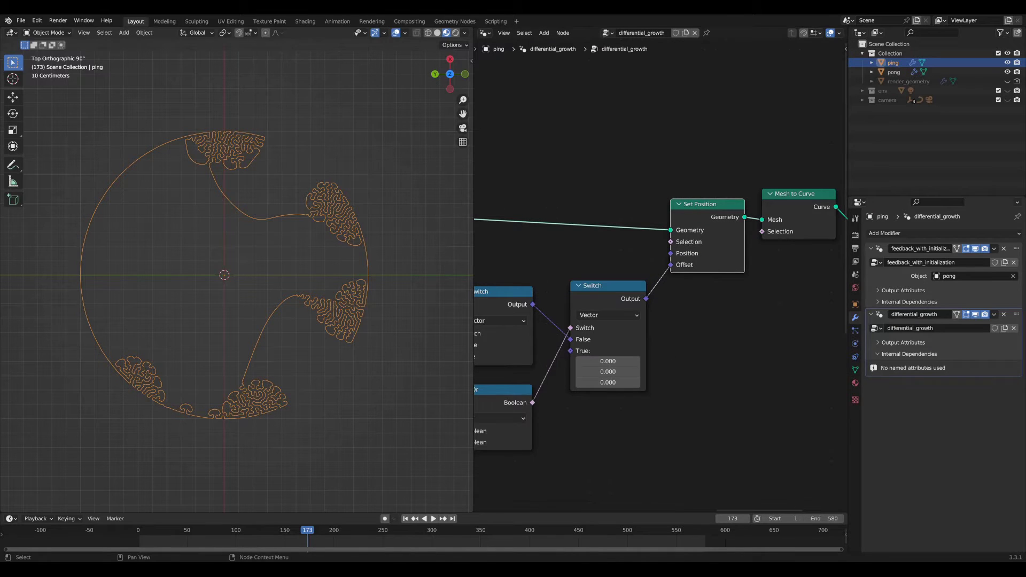
pyautogui.moveTo(707, 236); pyautogui.dragTo(593, 258, button='middle')
pyautogui.click(684, 225)
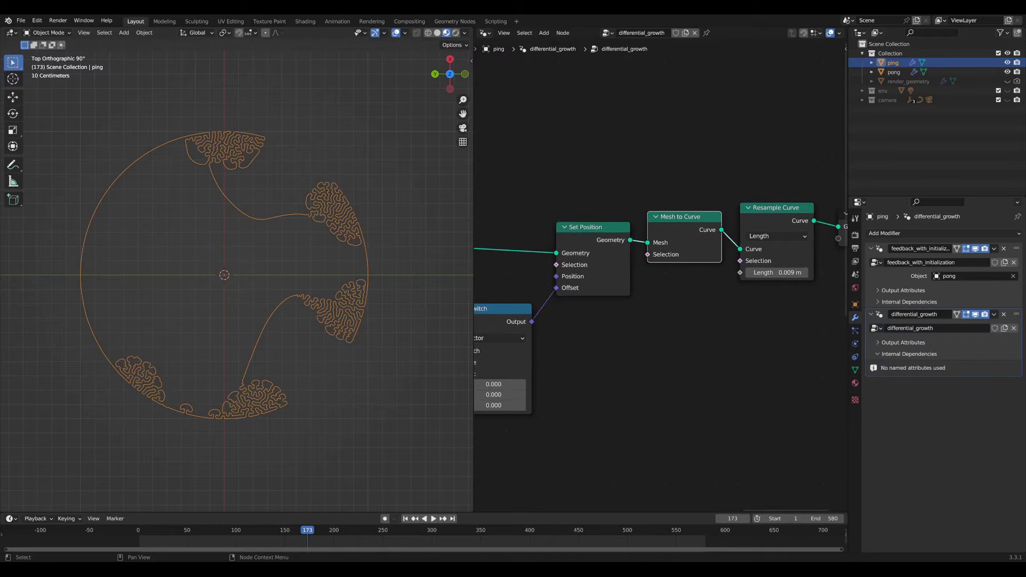
pyautogui.moveTo(685, 224); pyautogui.dragTo(595, 239, button='middle')
pyautogui.click(686, 230)
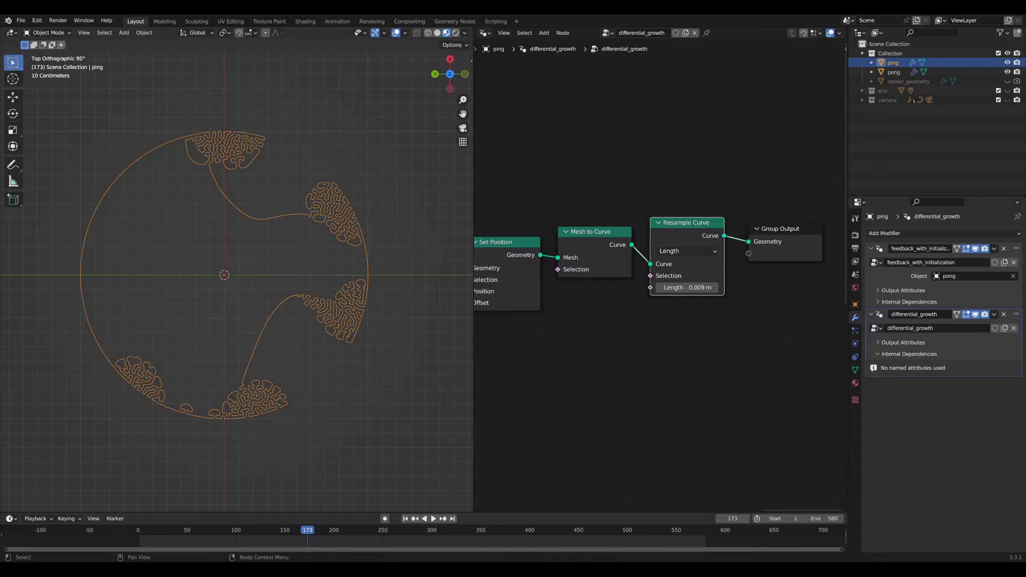
pyautogui.scroll(-2, 712, 288)
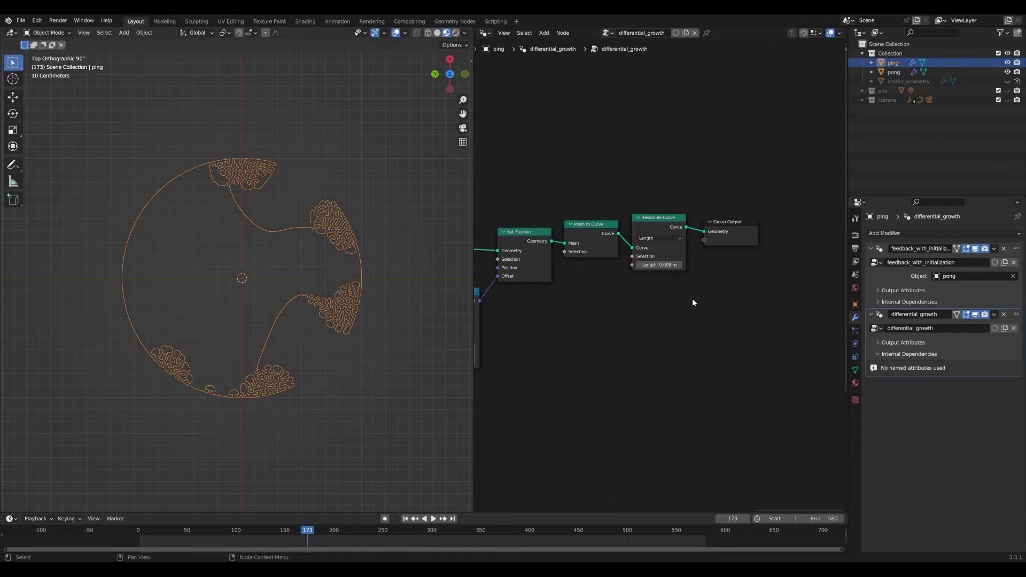
# - Find the collisions group node in the differential_growth tree and open its internal node tree
pyautogui.scroll(-3, 693, 303)
pyautogui.moveTo(657, 316); pyautogui.dragTo(877, 262, button='middle')
pyautogui.scroll(2, 723, 250)
pyautogui.moveTo(561, 277); pyautogui.dragTo(680, 243, button='middle')
pyautogui.scroll(2, 724, 247)
pyautogui.click(722, 287)
pyautogui.scroll(3, 651, 260)
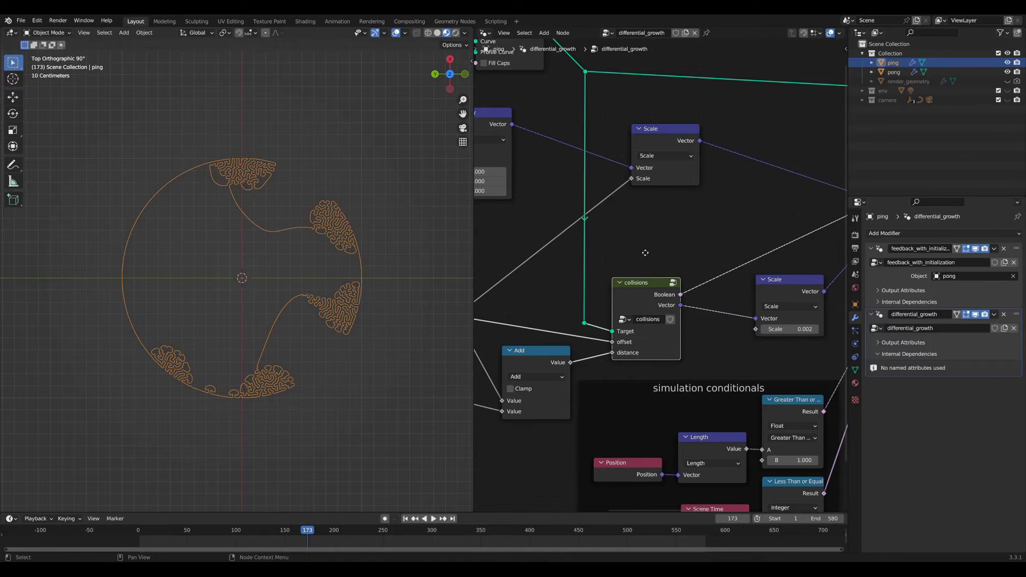
pyautogui.moveTo(641, 292); pyautogui.dragTo(660, 235, button='middle')
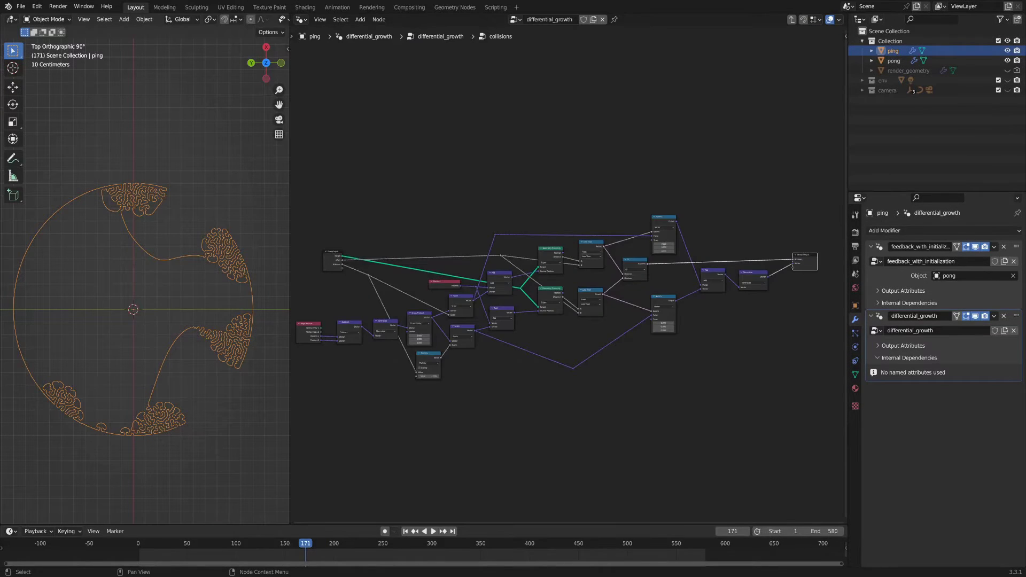
# - Examine the collisions group's overall layout and inspect the grown curve's folds up close in the viewport
pyautogui.moveTo(590, 463); pyautogui.dragTo(600, 458, button='middle')
pyautogui.moveTo(516, 387); pyautogui.dragTo(543, 394, button='middle')
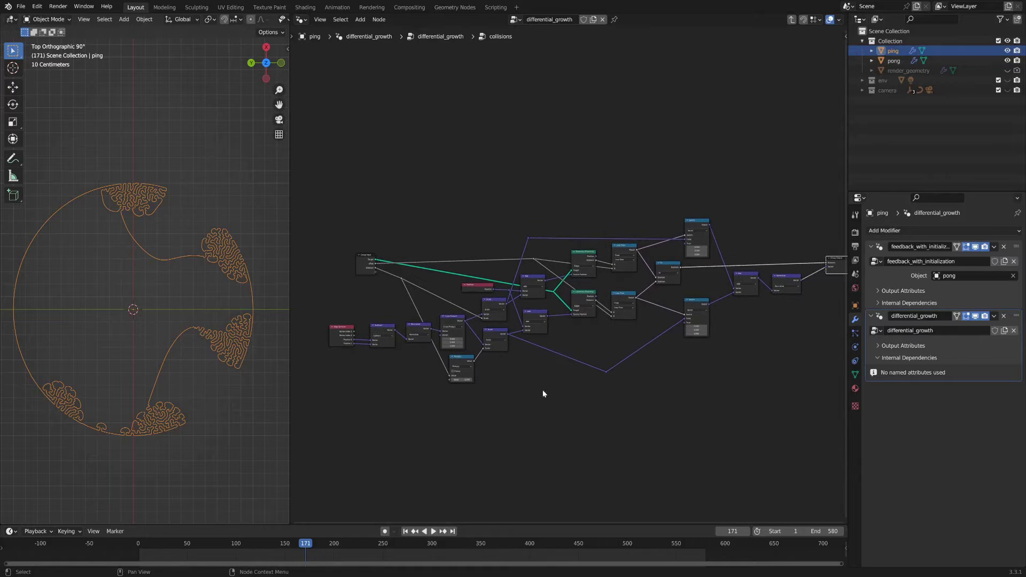
pyautogui.moveTo(378, 275); pyautogui.dragTo(450, 264, button='middle')
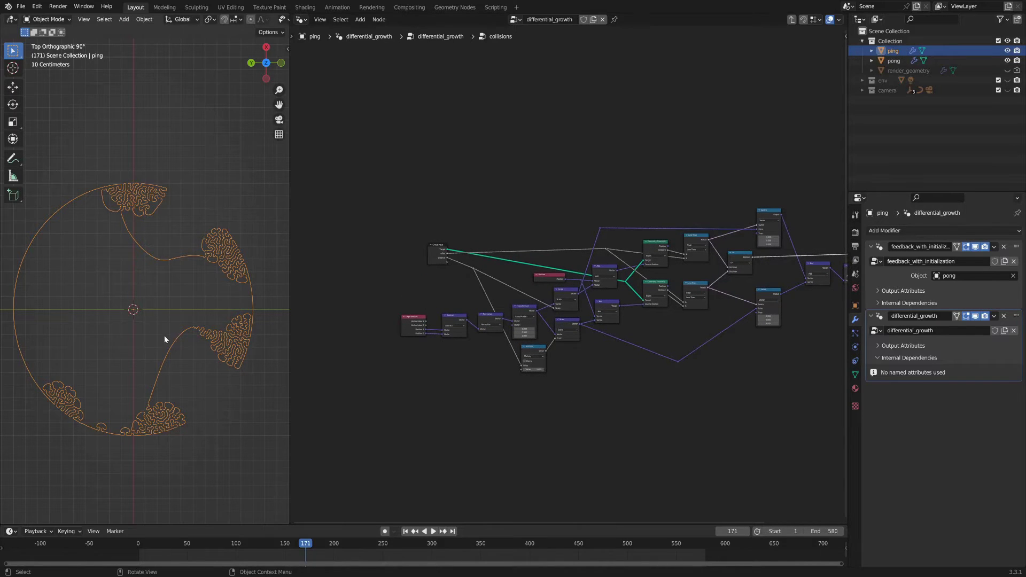
pyautogui.scroll(4, 166, 321)
pyautogui.scroll(6, 162, 316)
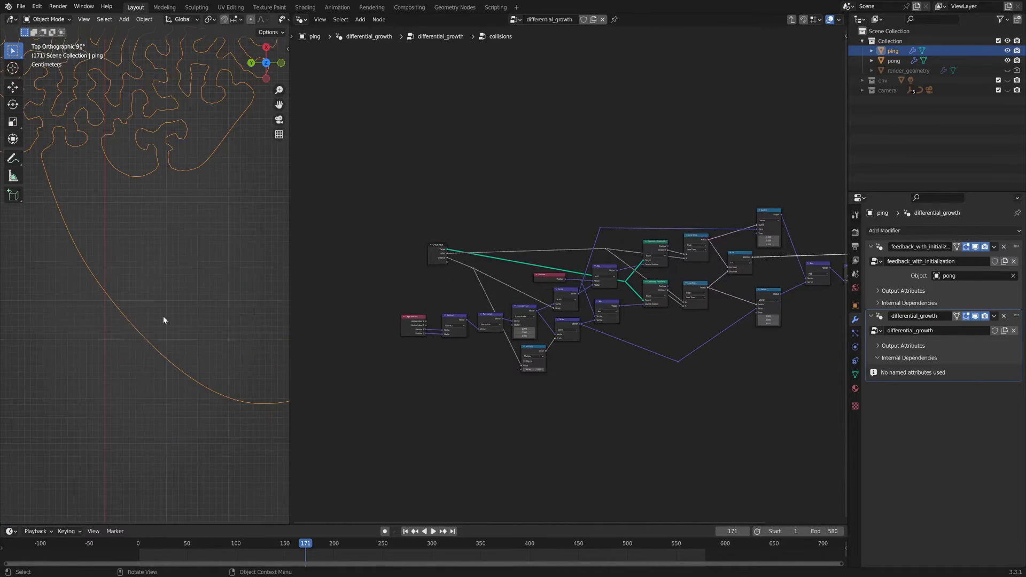
pyautogui.scroll(5, 149, 241)
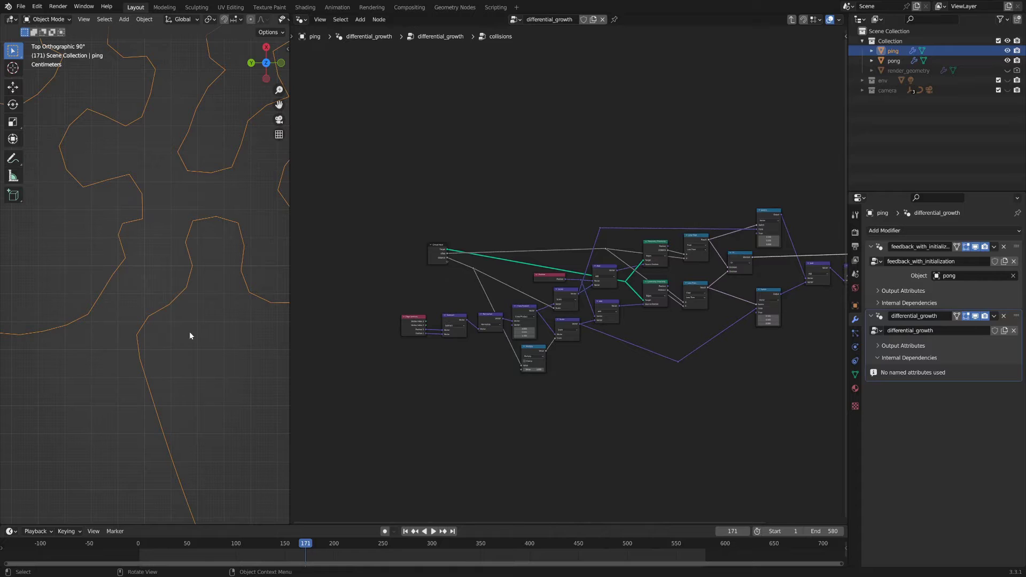
# - Examine the collisions group's Less Than, Or, Switch, Add and Normalize nodes up to Group Output, and return to the parent tree
pyautogui.scroll(-5, 615, 376)
pyautogui.moveTo(702, 387); pyautogui.dragTo(492, 403, button='middle')
pyautogui.scroll(12, 481, 342)
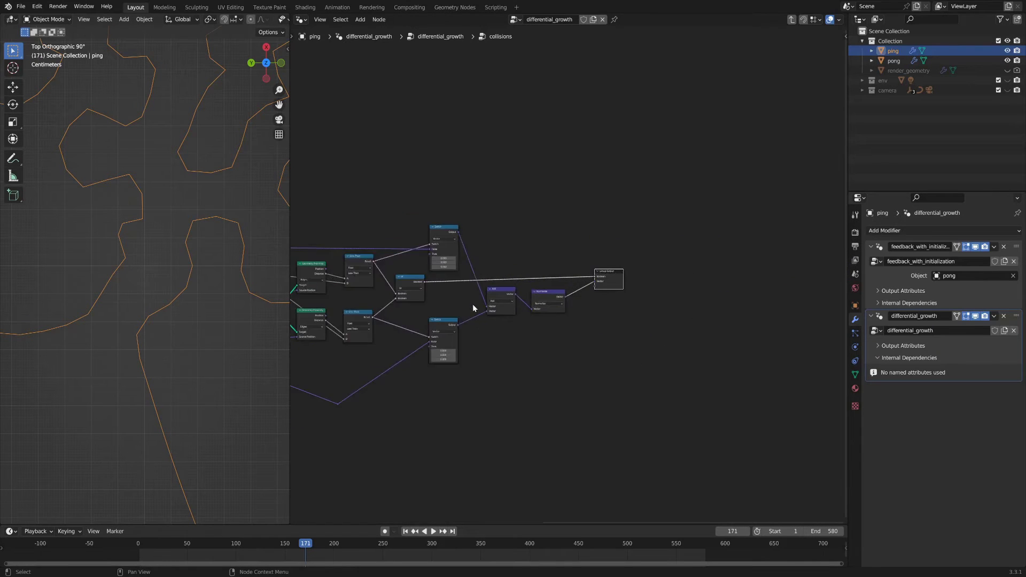
pyautogui.scroll(3, 476, 256)
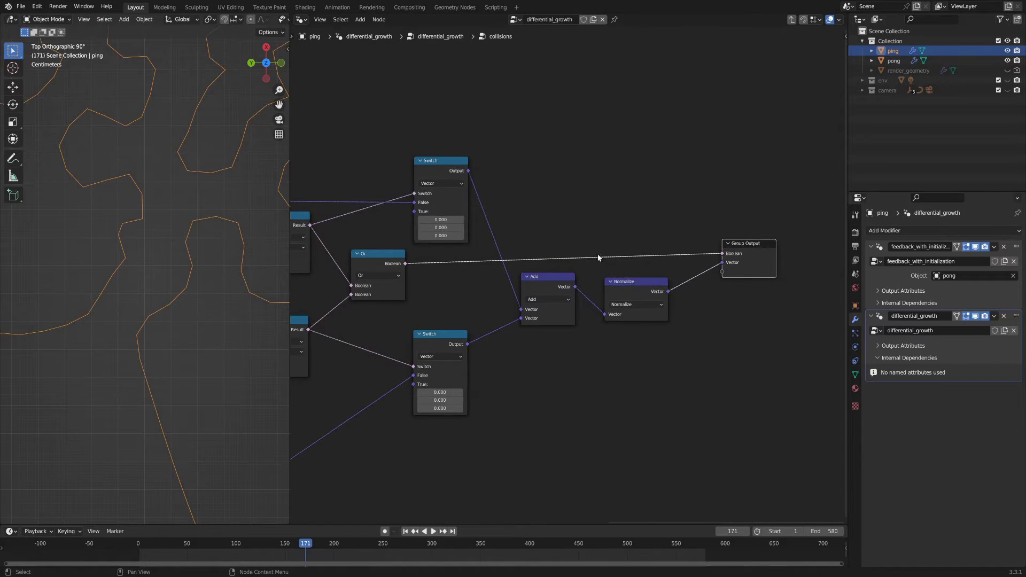
pyautogui.moveTo(723, 255)
pyautogui.moveTo(626, 355); pyautogui.dragTo(676, 320, button='middle')
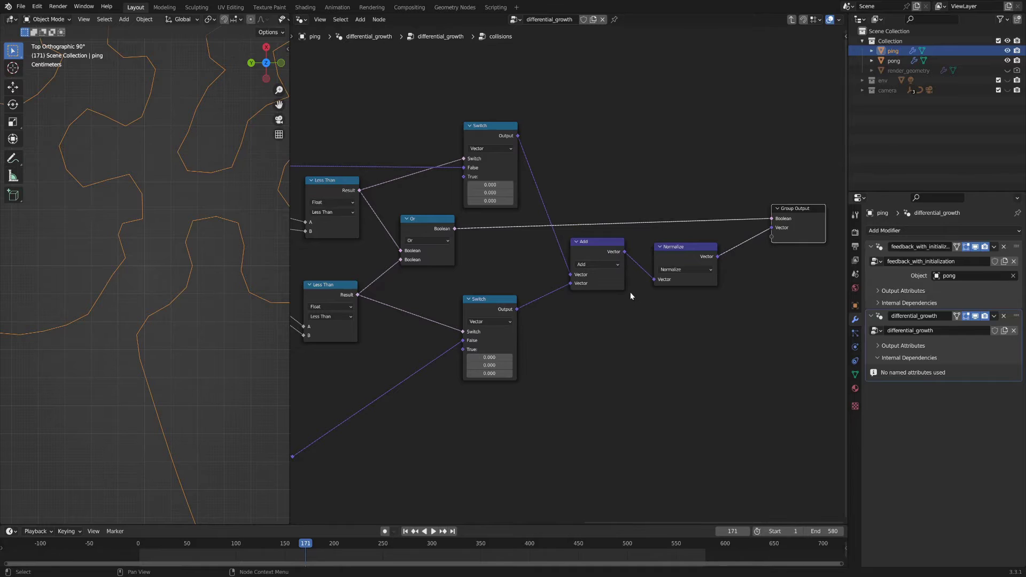
pyautogui.scroll(-1, 631, 292)
pyautogui.press('Tab')
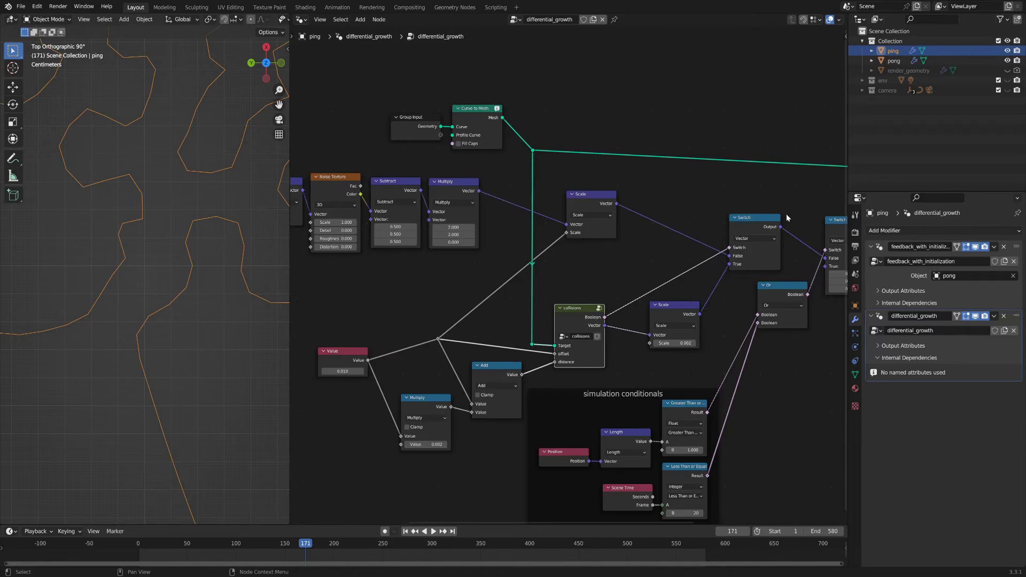
# - Examine how the noise-driven Scale node and the collisions outputs feed the first Switch node in the differential_growth tree
pyautogui.scroll(-4, 683, 274)
pyautogui.moveTo(684, 275); pyautogui.dragTo(610, 289, button='middle')
pyautogui.scroll(4, 610, 288)
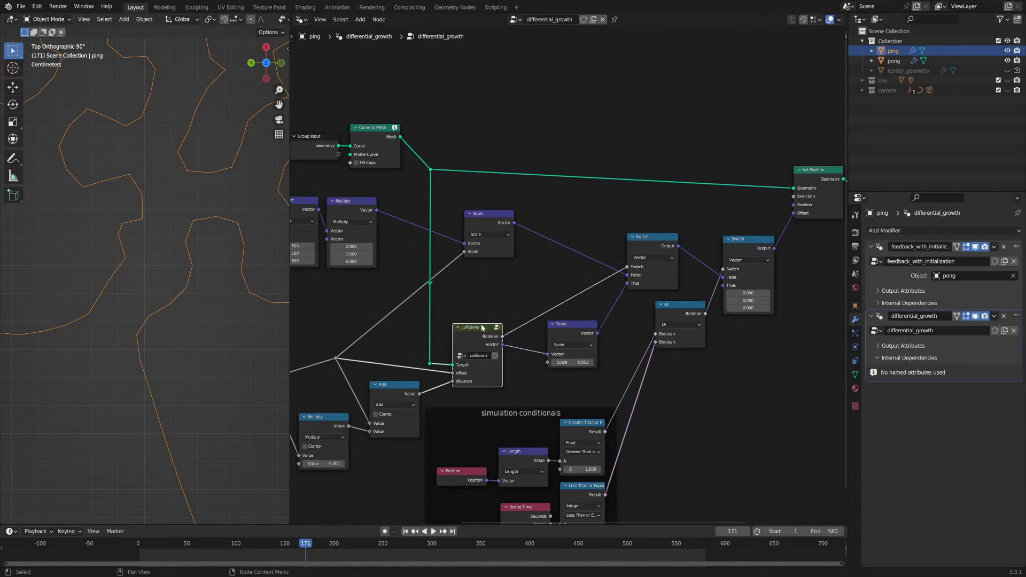
pyautogui.moveTo(473, 338); pyautogui.dragTo(477, 339)
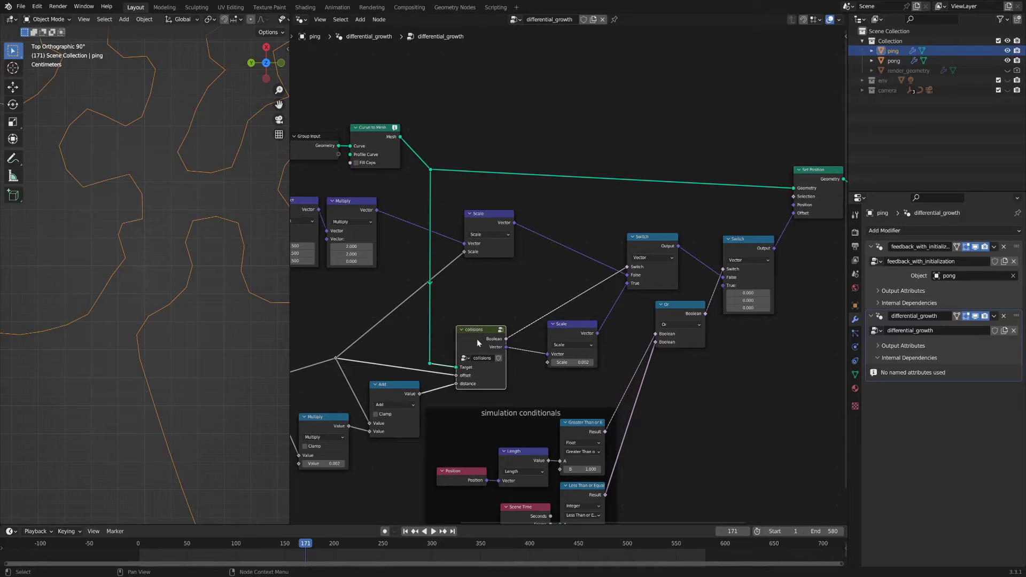
pyautogui.moveTo(636, 259); pyautogui.dragTo(636, 269)
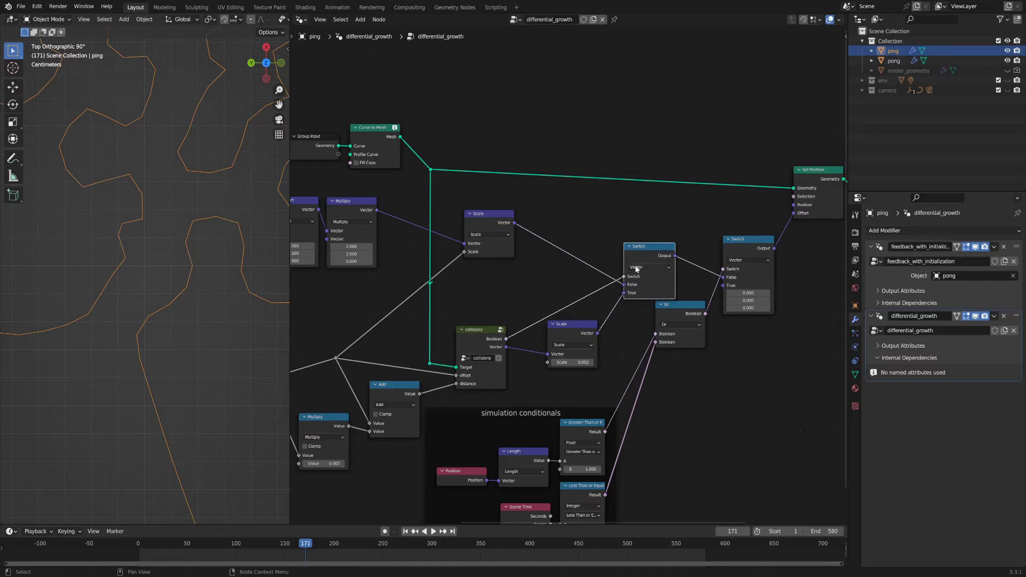
pyautogui.click(476, 222)
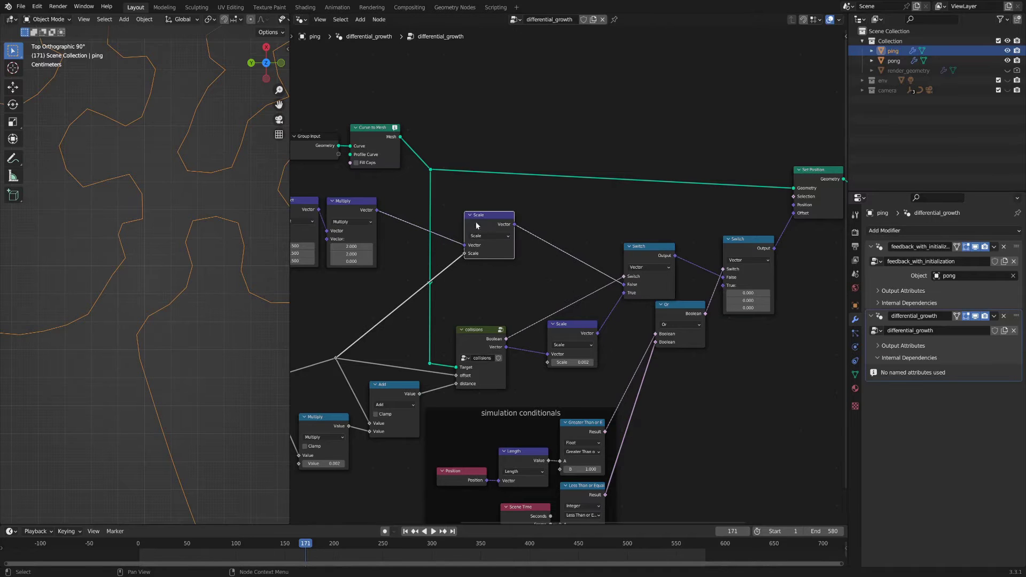
pyautogui.scroll(-1, 476, 223)
pyautogui.scroll(-3, 369, 244)
pyautogui.moveTo(388, 292); pyautogui.dragTo(446, 288, button='middle')
pyautogui.click(385, 221)
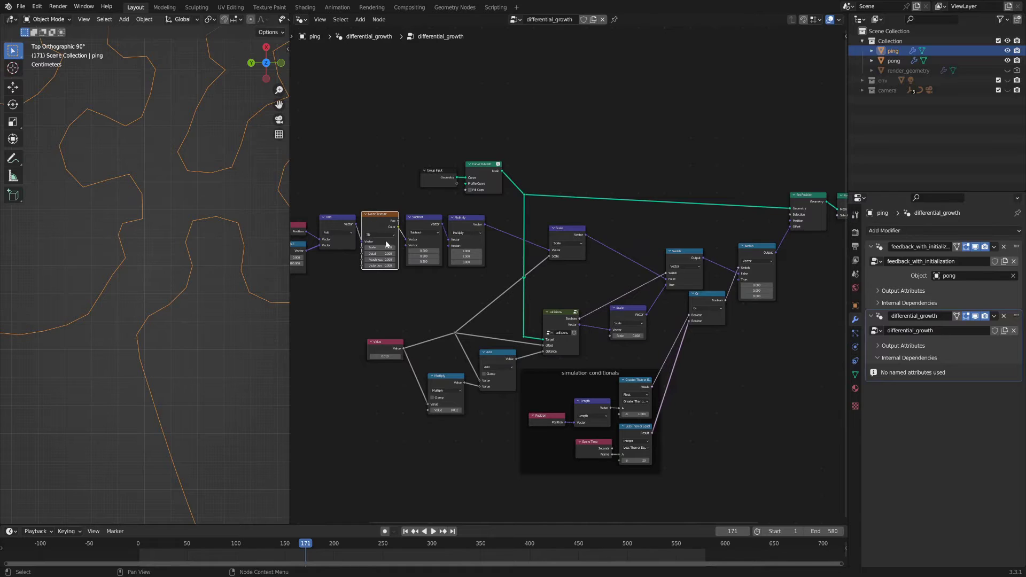
pyautogui.scroll(3, 658, 311)
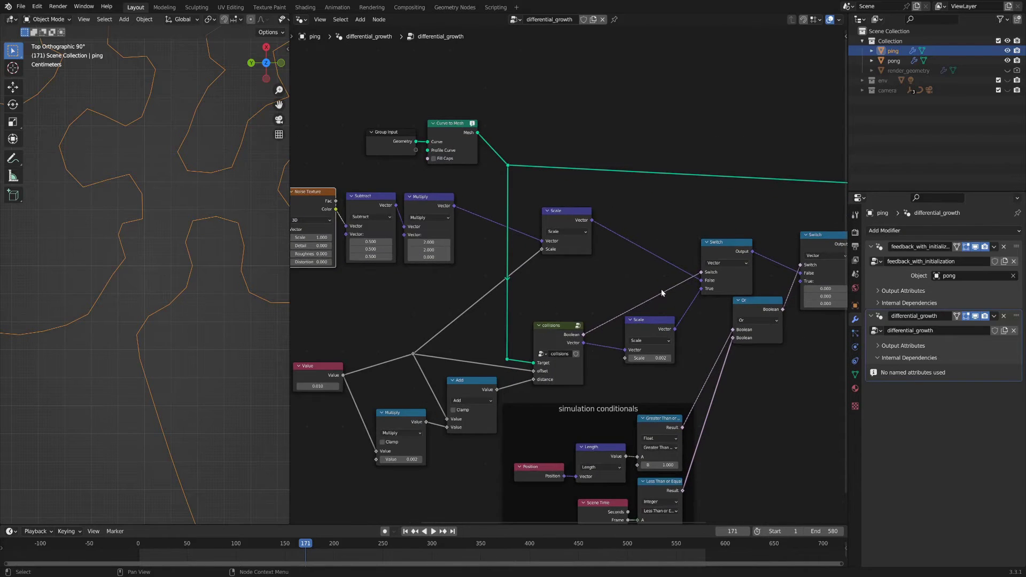
pyautogui.scroll(1, 621, 264)
pyautogui.moveTo(614, 312); pyautogui.dragTo(615, 316)
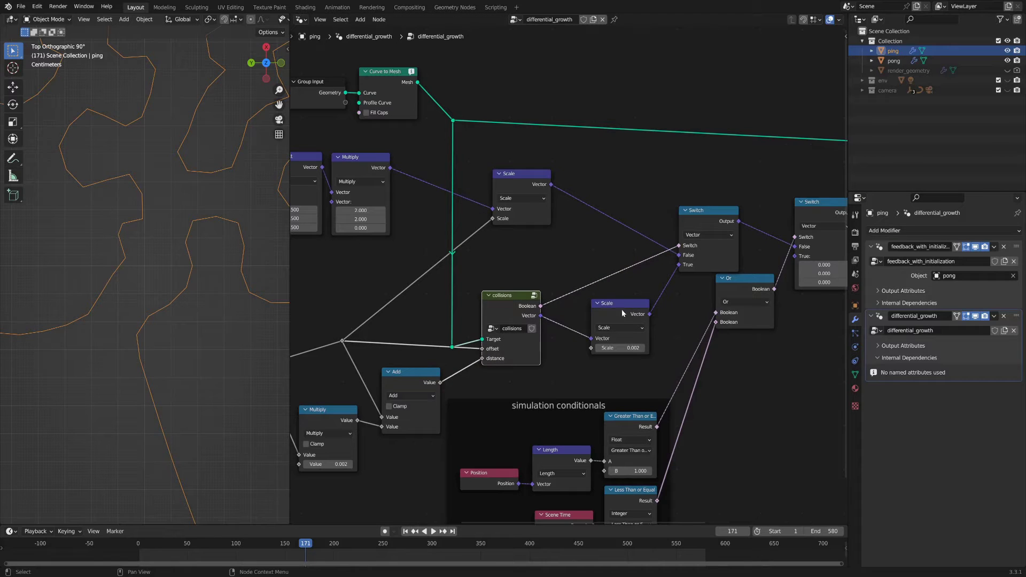
# - Raise the reroute point before the collisions node's Target input clear of the offset link, and play the simulation to frame 191
pyautogui.click(453, 347)
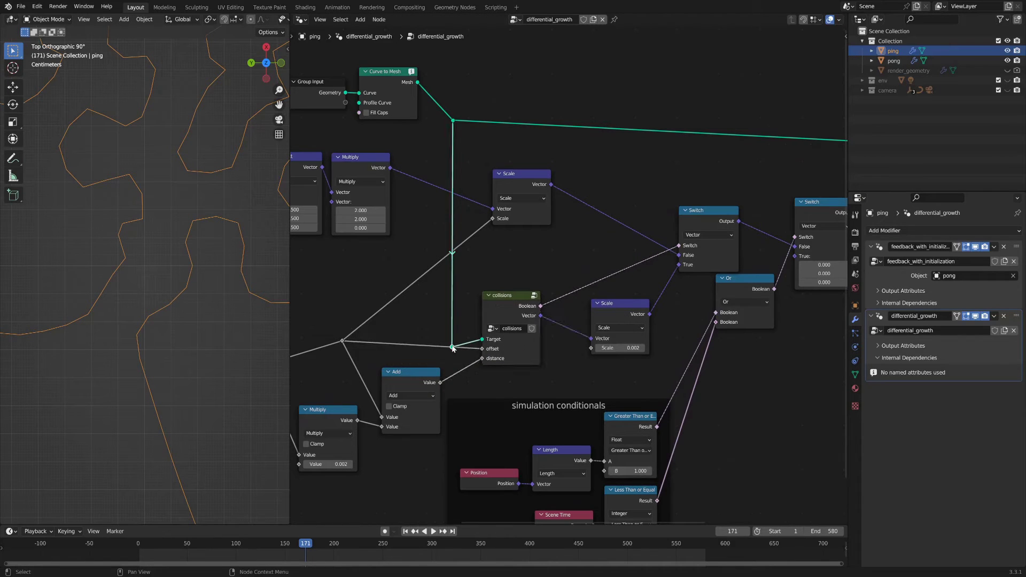
pyautogui.moveTo(452, 347); pyautogui.dragTo(452, 329)
pyautogui.press('space')
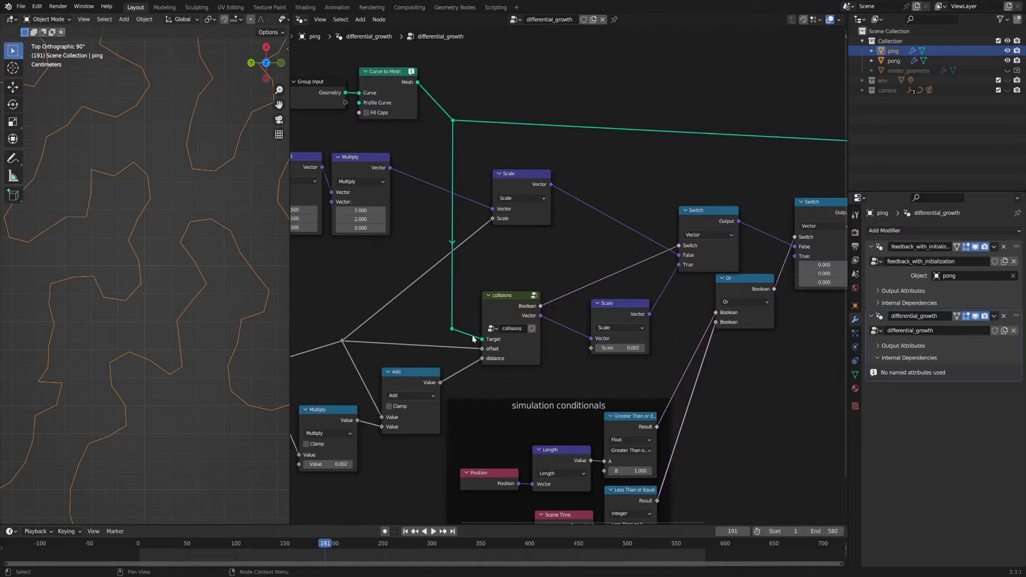
# - Open the collisions group's internal node tree and locate its Group Input and Edge Vertices nodes
pyautogui.click(504, 303)
pyautogui.press('Tab')
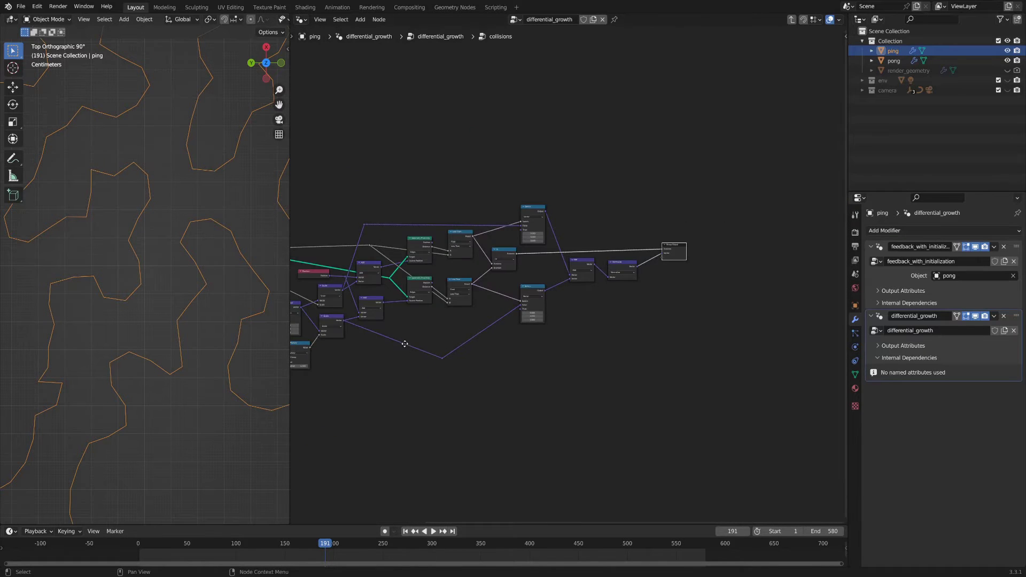
pyautogui.moveTo(405, 344); pyautogui.dragTo(490, 343, button='middle')
pyautogui.moveTo(385, 351); pyautogui.dragTo(505, 338, button='middle')
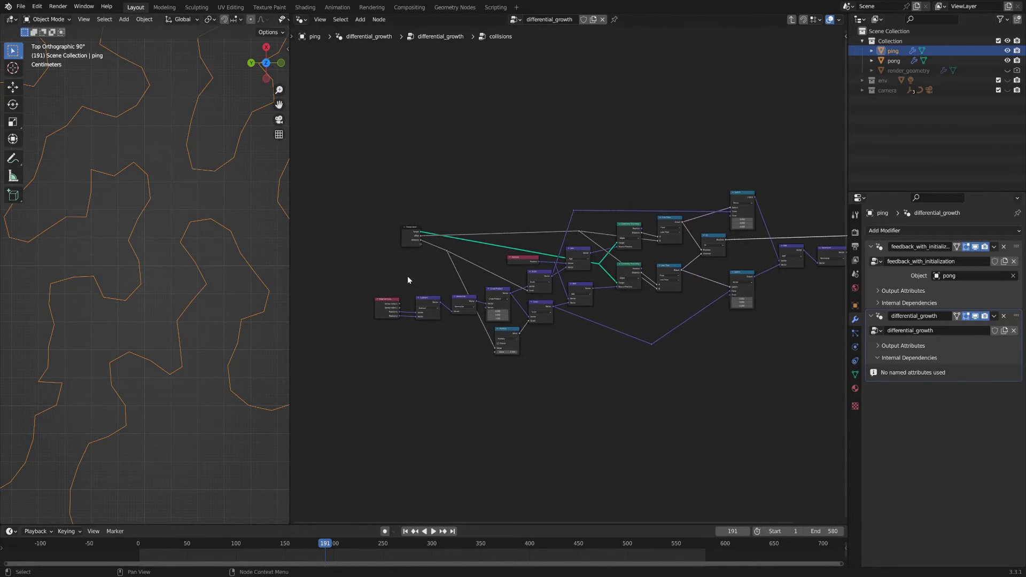
pyautogui.scroll(5, 404, 281)
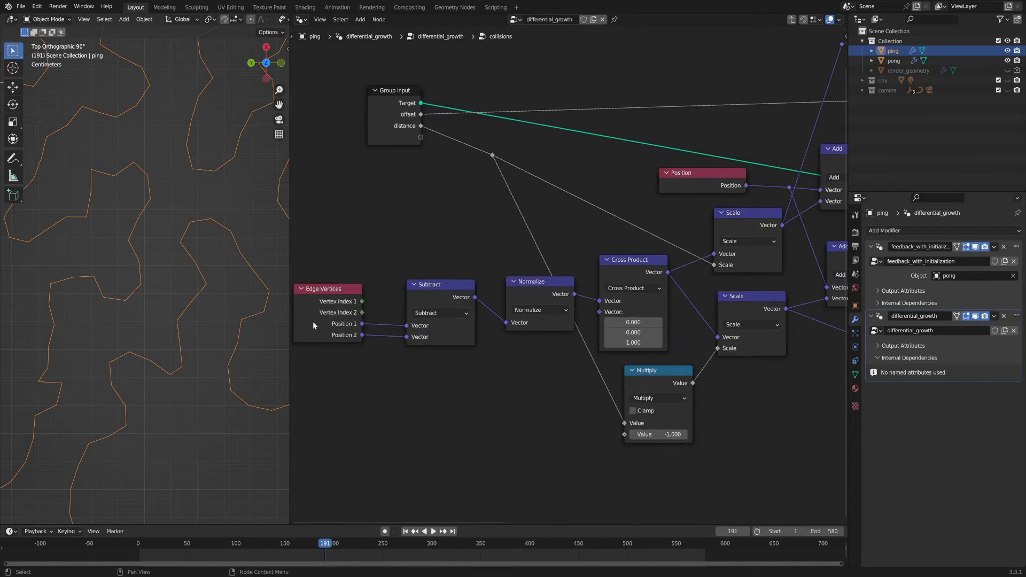
# - Examine the Edge Vertices, Subtract and Normalize nodes that derive the edge direction, and view the curve's edges up close
pyautogui.moveTo(312, 322); pyautogui.dragTo(428, 281, button='middle')
pyautogui.click(429, 281)
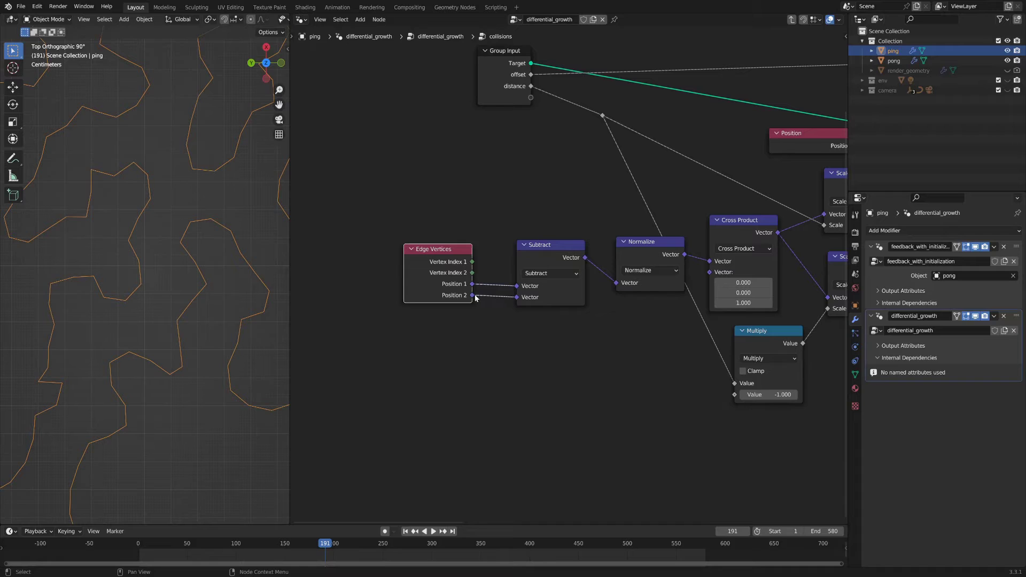
pyautogui.press('g')
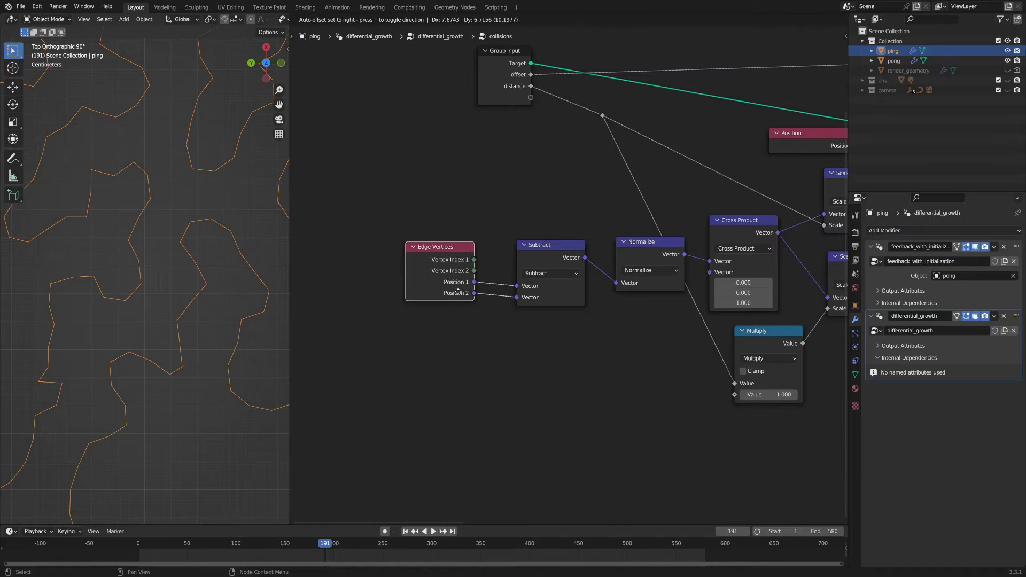
pyautogui.click(459, 293)
pyautogui.moveTo(598, 357); pyautogui.dragTo(498, 344, button='middle')
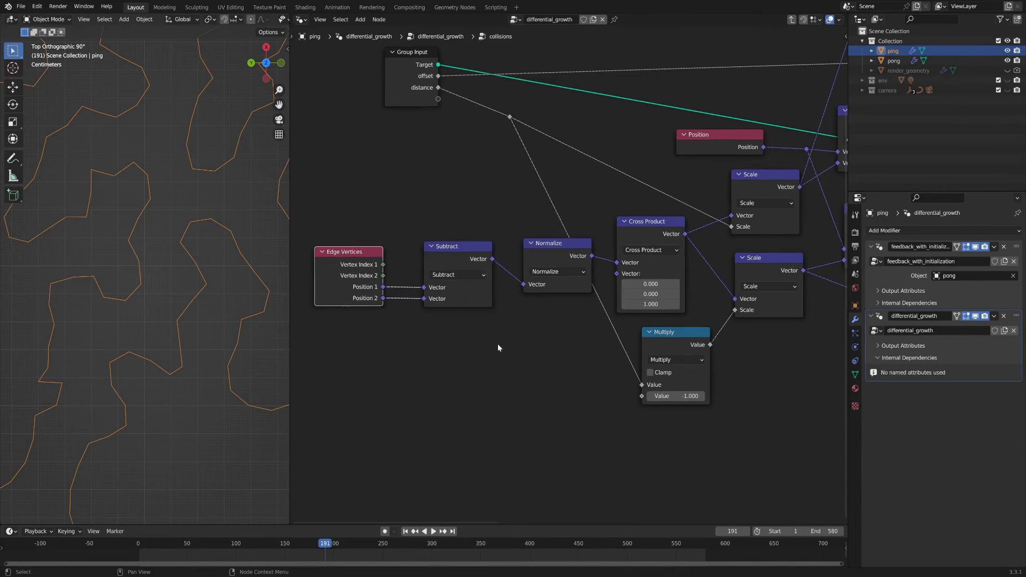
pyautogui.moveTo(455, 255)
pyautogui.mouseDown()
pyautogui.moveTo(461, 261)
pyautogui.moveTo(454, 255)
pyautogui.mouseUp()
pyautogui.scroll(2, 201, 313)
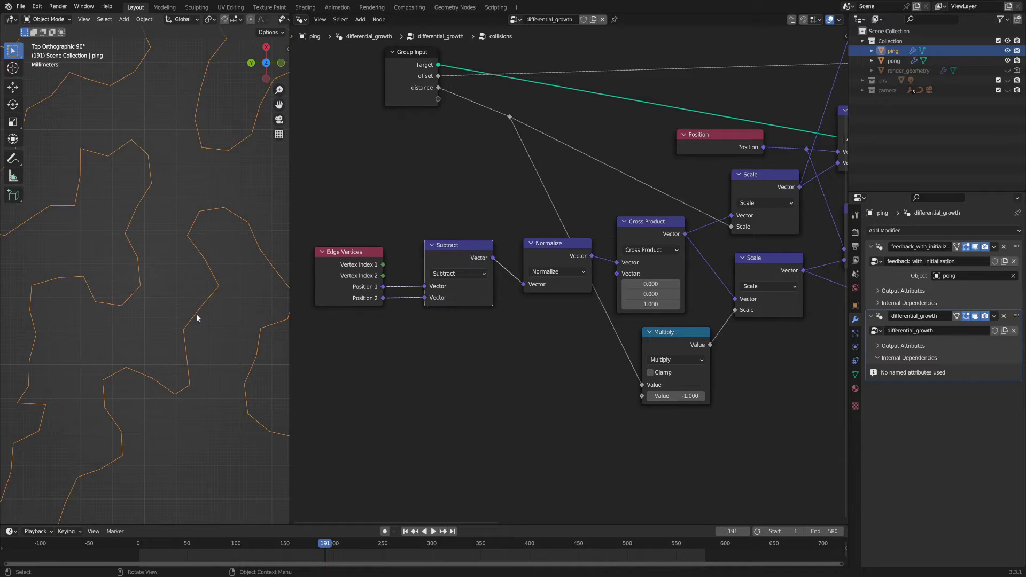
pyautogui.moveTo(548, 246); pyautogui.dragTo(538, 254)
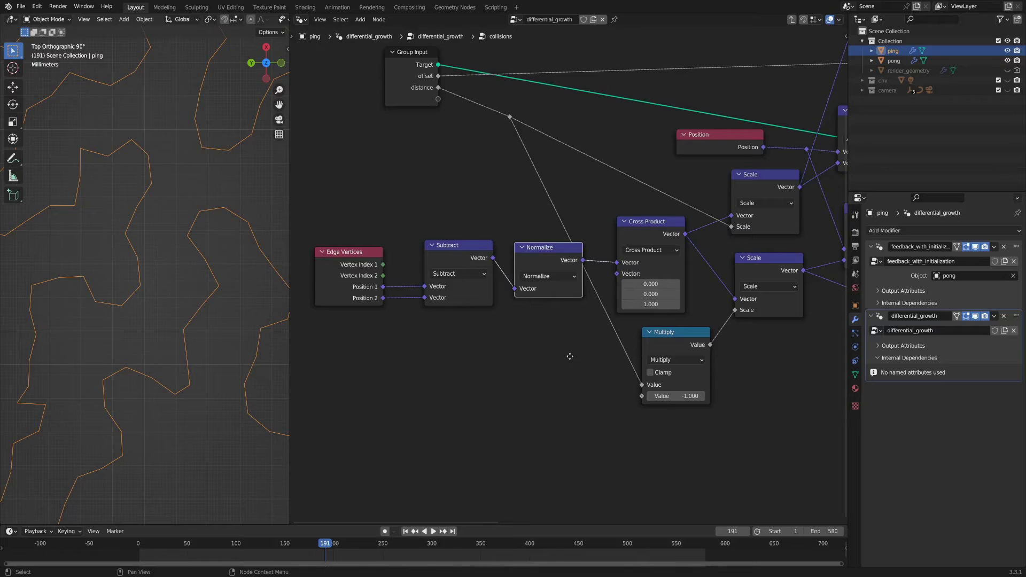
# - Examine the Cross Product node and inspect the curve's plane in perspective and its folds up close in top view
pyautogui.moveTo(569, 356); pyautogui.dragTo(473, 362, button='middle')
pyautogui.click(535, 230)
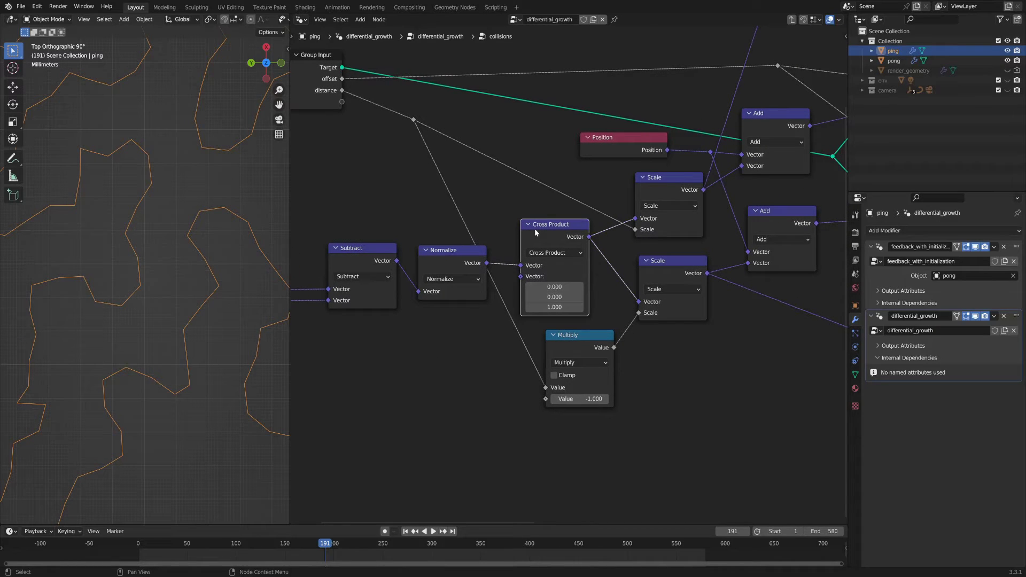
pyautogui.moveTo(58, 374); pyautogui.dragTo(220, 340, button='middle')
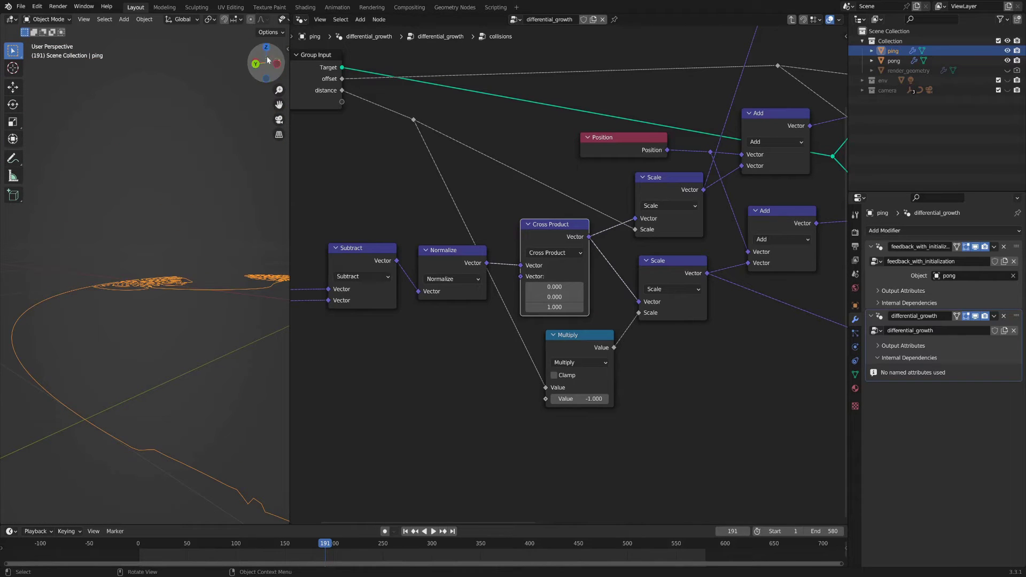
pyautogui.moveTo(269, 60); pyautogui.dragTo(151, 403)
pyautogui.scroll(3, 149, 302)
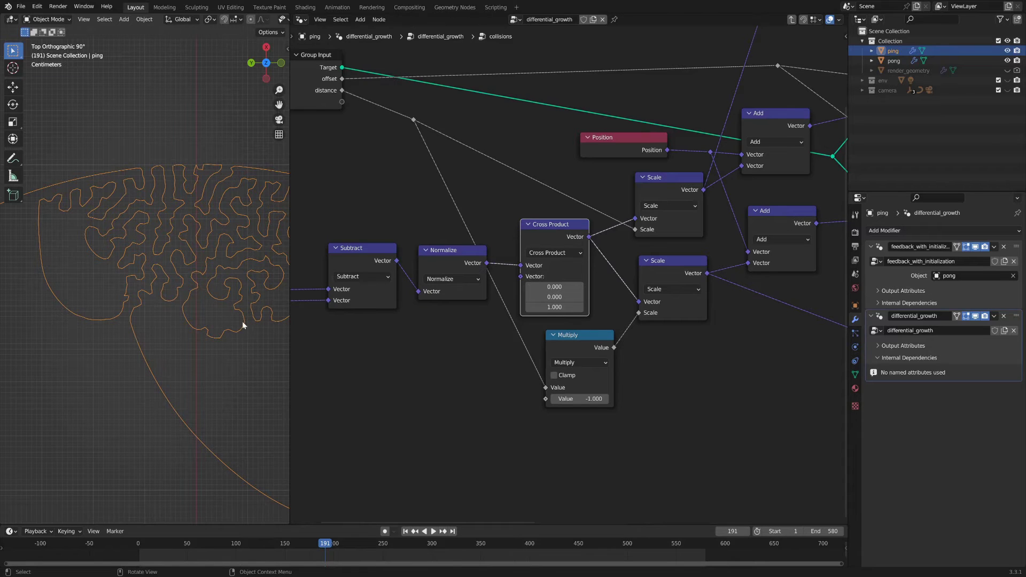
pyautogui.scroll(8, 185, 292)
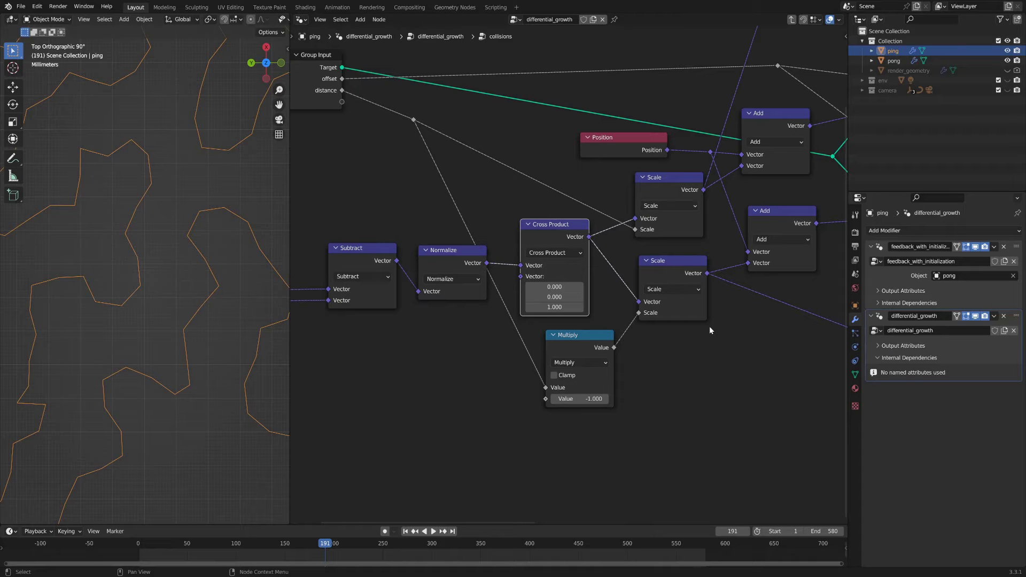
# - Examine the upper Scale node fed by the Cross Product and distance, and compare it with the curve's fold spacing
pyautogui.moveTo(712, 350); pyautogui.dragTo(657, 375, button='middle')
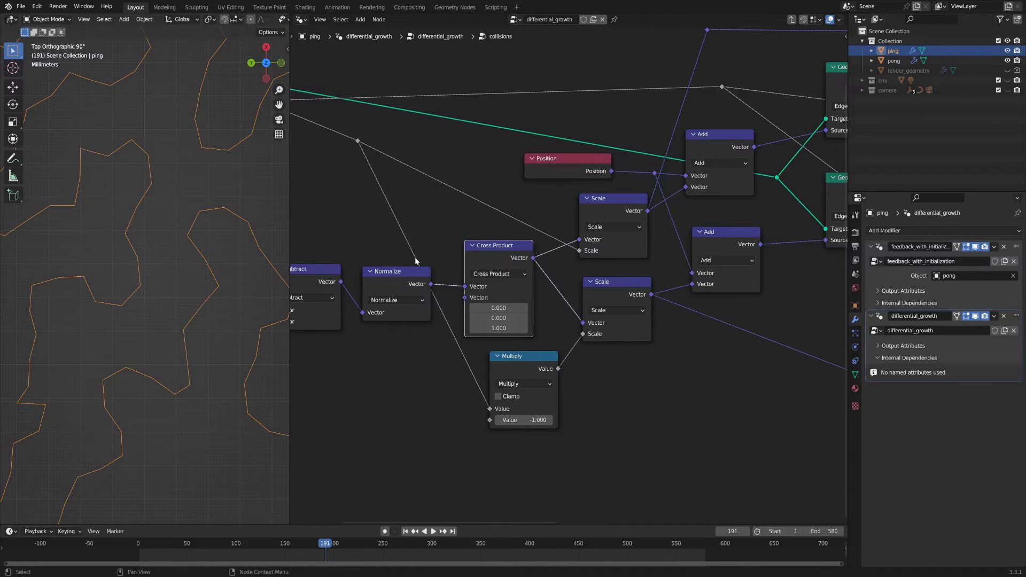
pyautogui.click(589, 213)
pyautogui.moveTo(469, 205); pyautogui.dragTo(508, 214, button='middle')
pyautogui.scroll(-2, 508, 214)
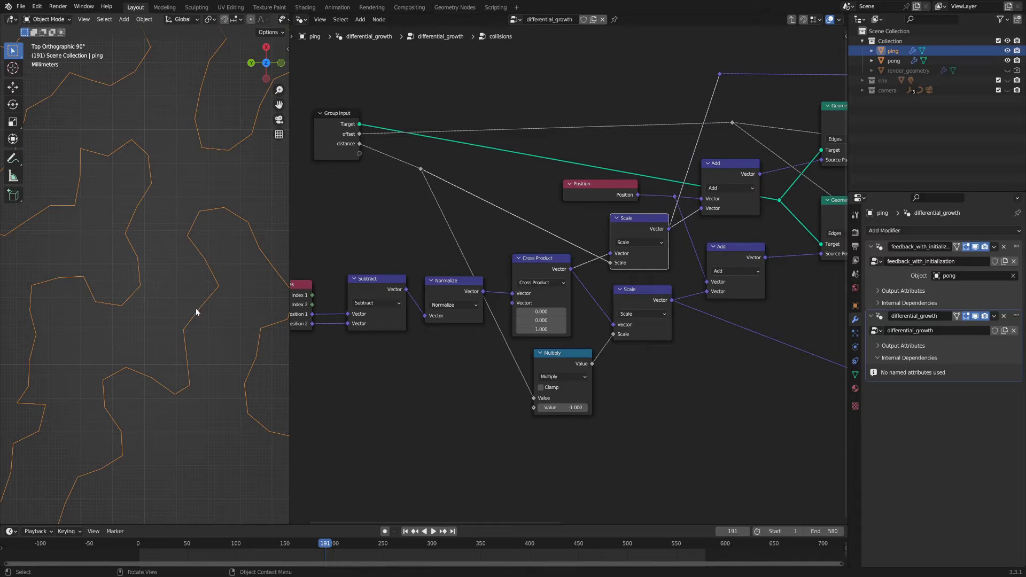
pyautogui.scroll(-5, 203, 309)
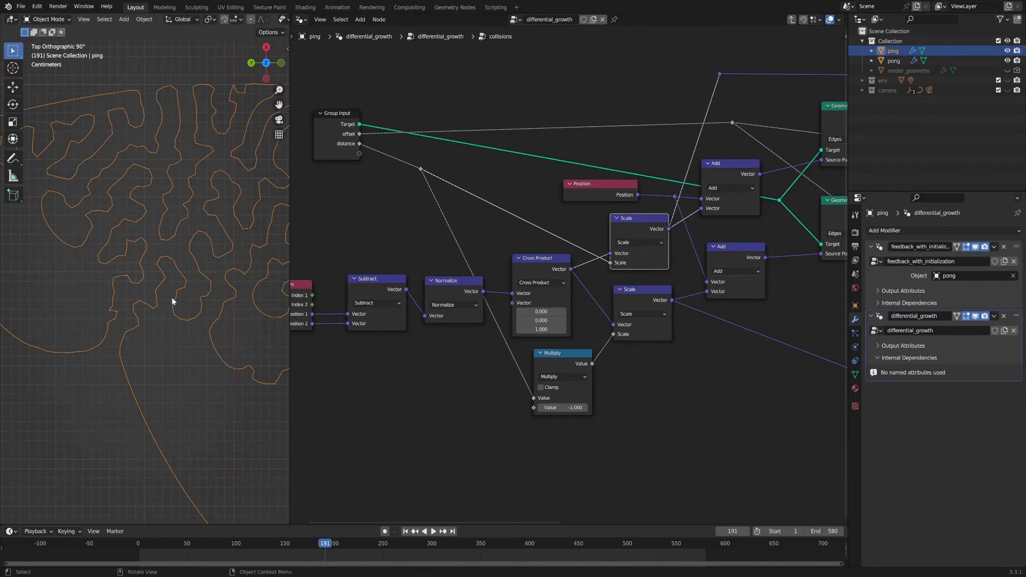
pyautogui.scroll(5, 169, 293)
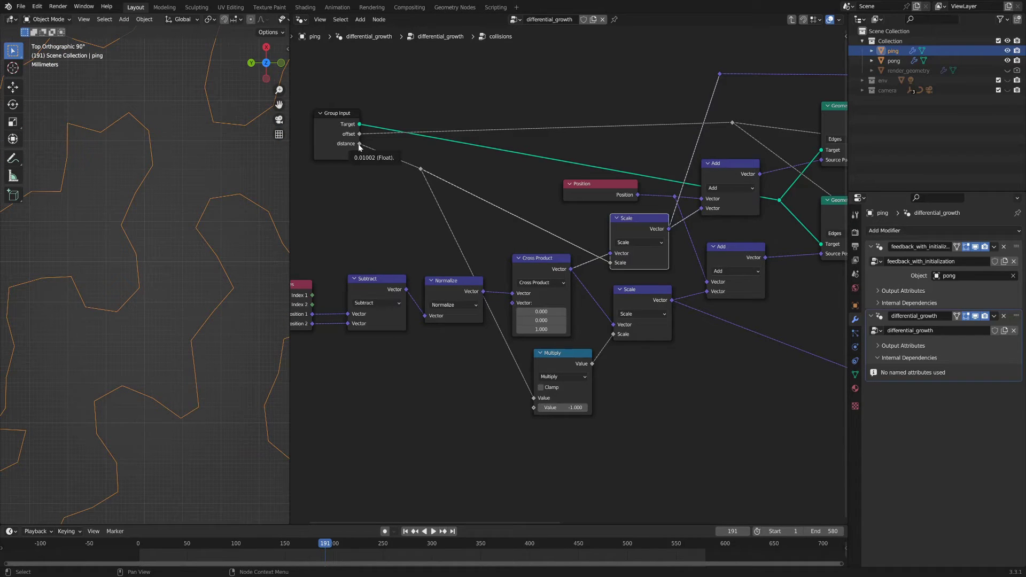
# - Examine the Group Input's distance link into the -1.000 Multiply node and the lower Scale node
pyautogui.click(340, 148)
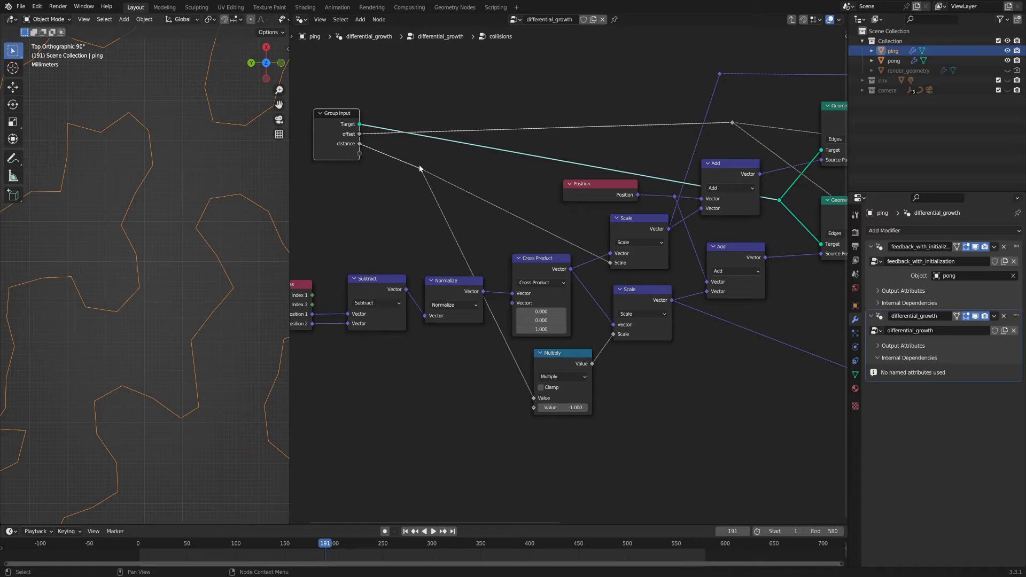
pyautogui.moveTo(230, 252); pyautogui.dragTo(223, 312, button='middle')
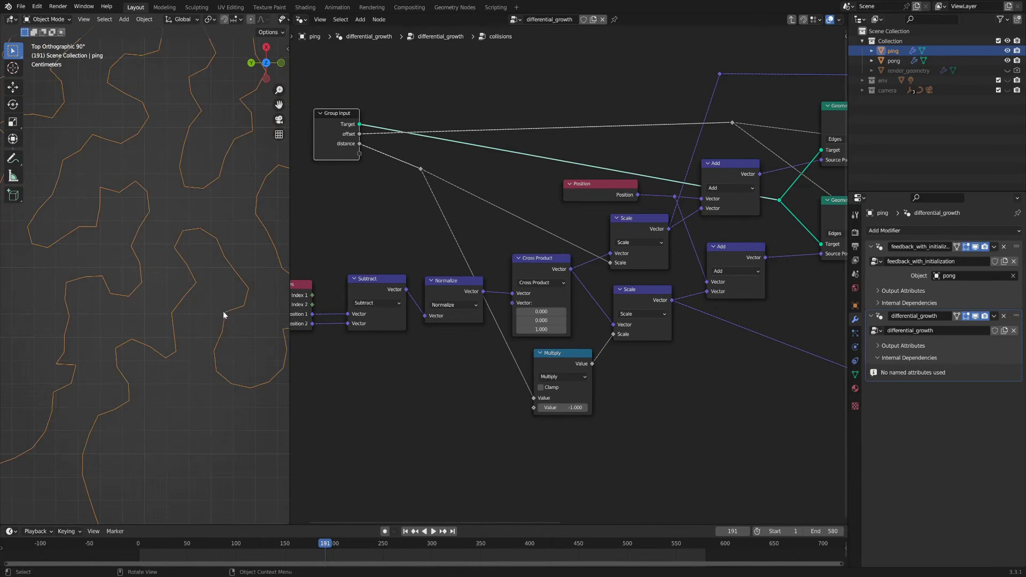
pyautogui.scroll(1, 660, 310)
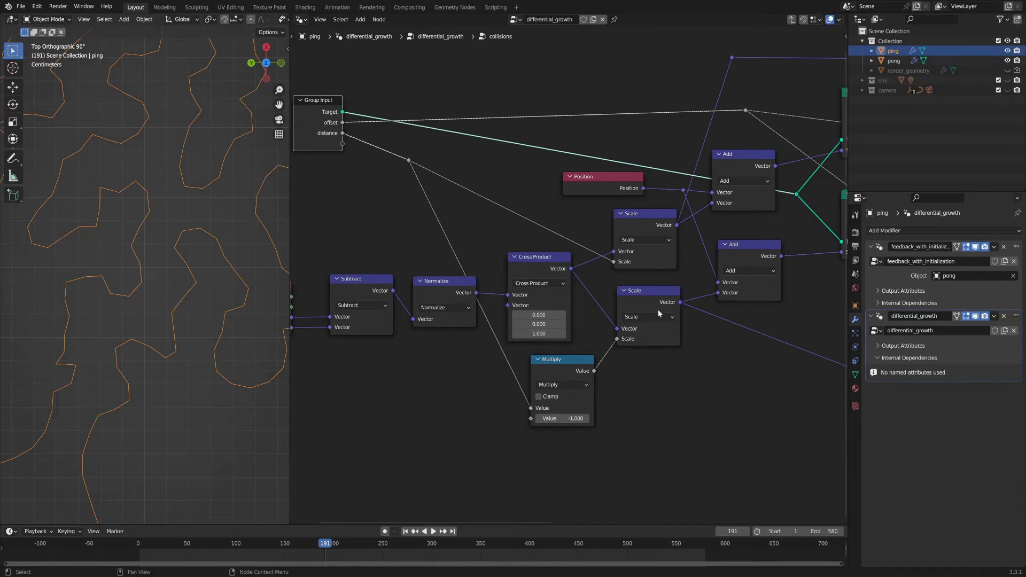
pyautogui.click(640, 290)
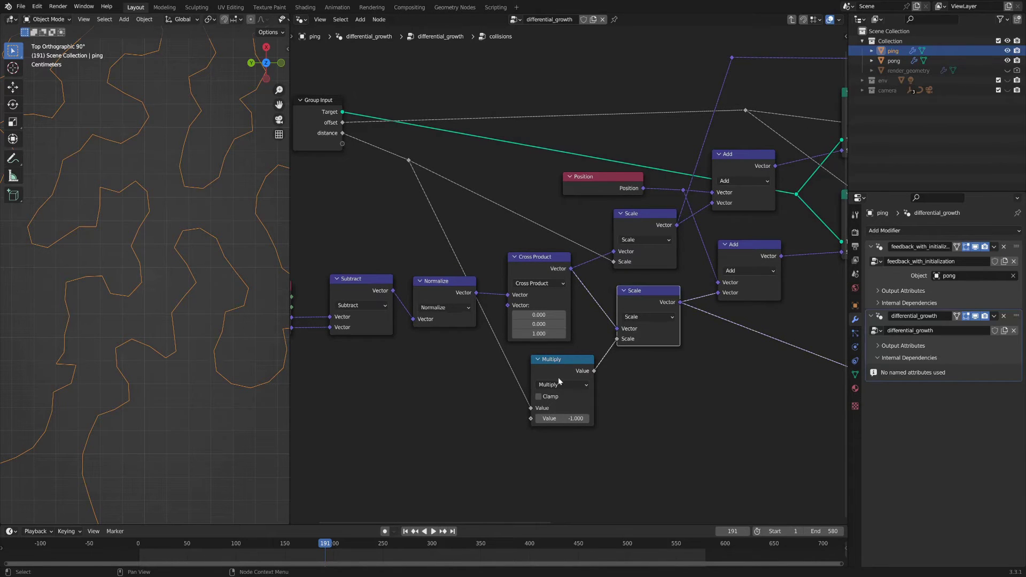
pyautogui.click(556, 364)
# - Examine how the upper Scale node and the Position node connect to the two Add nodes
pyautogui.moveTo(718, 367); pyautogui.dragTo(609, 412, button='middle')
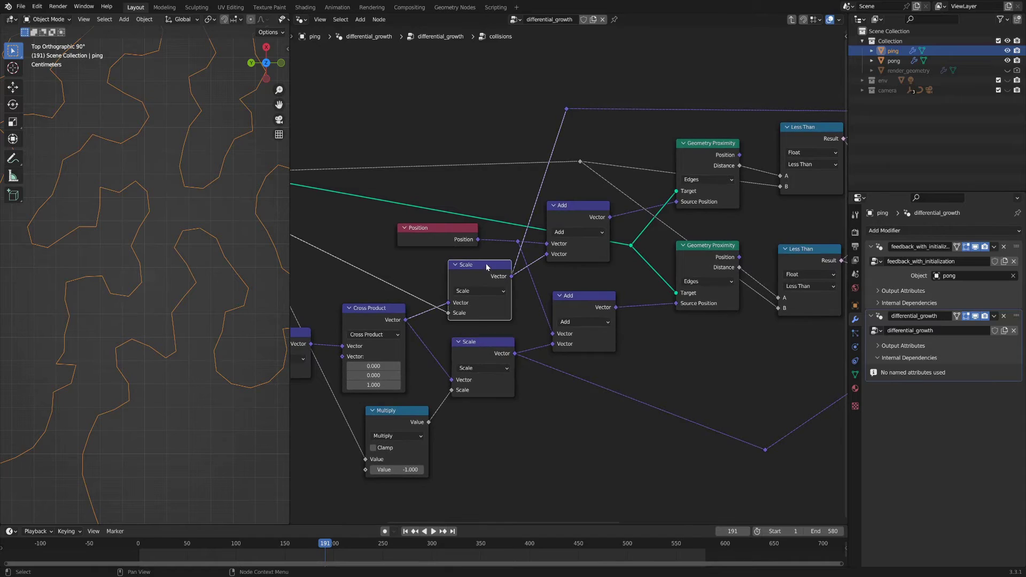
pyautogui.click(472, 265)
pyautogui.click(565, 218)
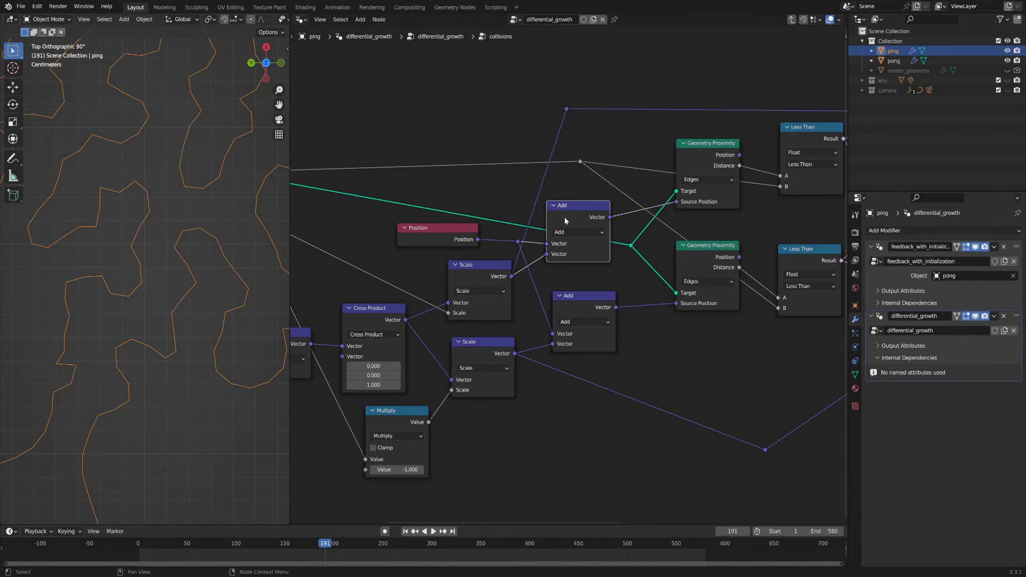
pyautogui.click(574, 304)
pyautogui.moveTo(446, 238); pyautogui.dragTo(426, 244)
pyautogui.moveTo(725, 348); pyautogui.dragTo(707, 348, button='middle')
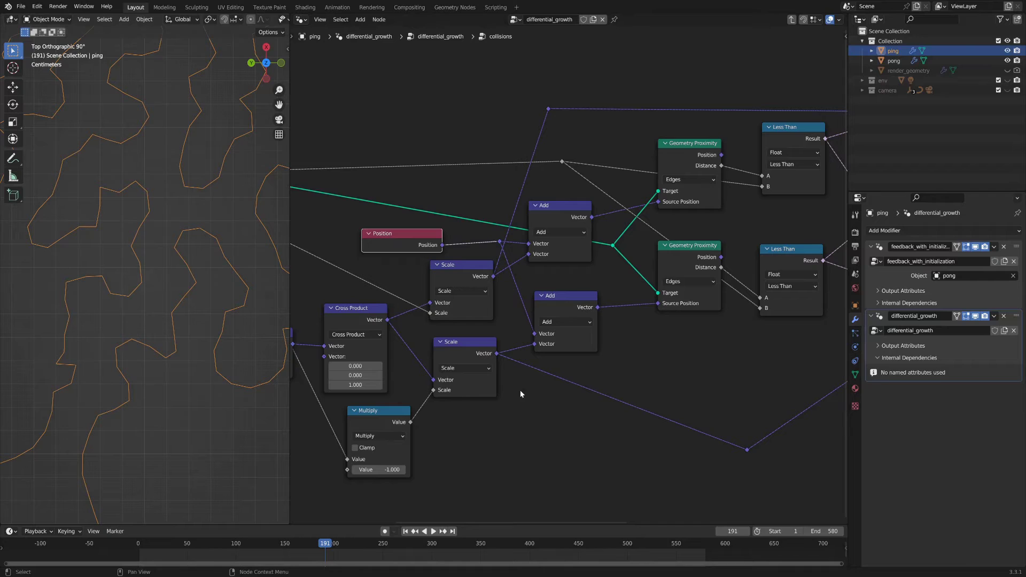
# - Compare both Scale nodes with their matching Add nodes and trace the offset positions into the Geometry Proximity nodes
pyautogui.click(465, 352)
pyautogui.click(454, 266)
pyautogui.click(458, 348)
pyautogui.click(402, 232)
pyautogui.click(557, 206)
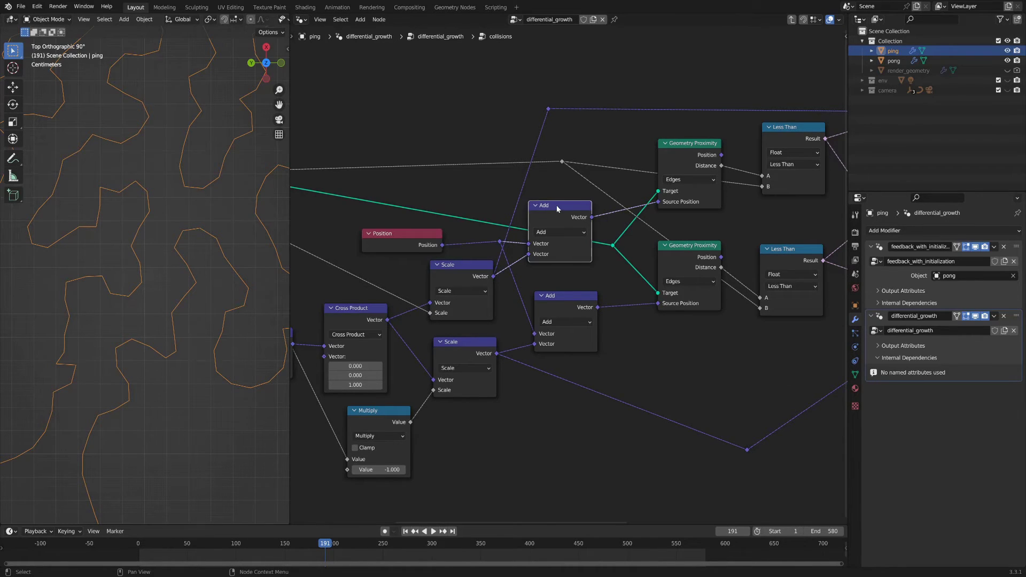
pyautogui.click(561, 298)
pyautogui.click(413, 241)
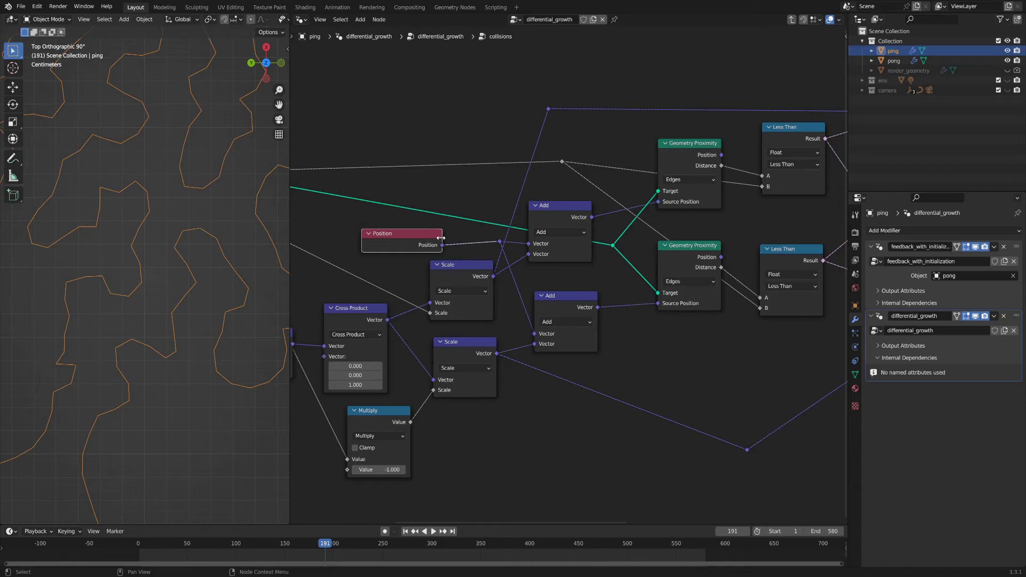
pyautogui.click(550, 208)
pyautogui.moveTo(659, 335); pyautogui.dragTo(581, 339, button='middle')
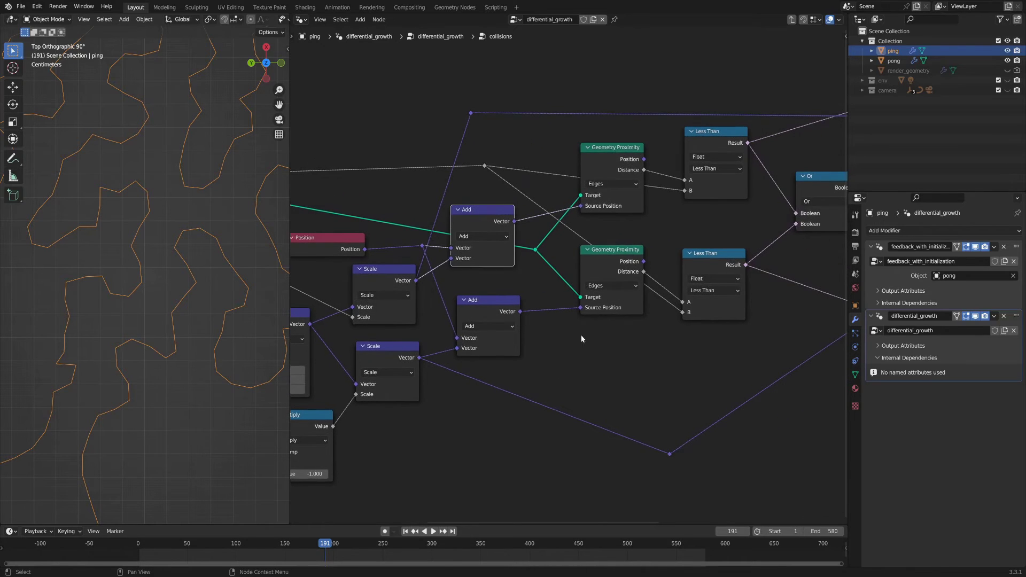
# - Examine both Geometry Proximity nodes and trace the Group Input's offset link into the two Less Than nodes
pyautogui.click(605, 149)
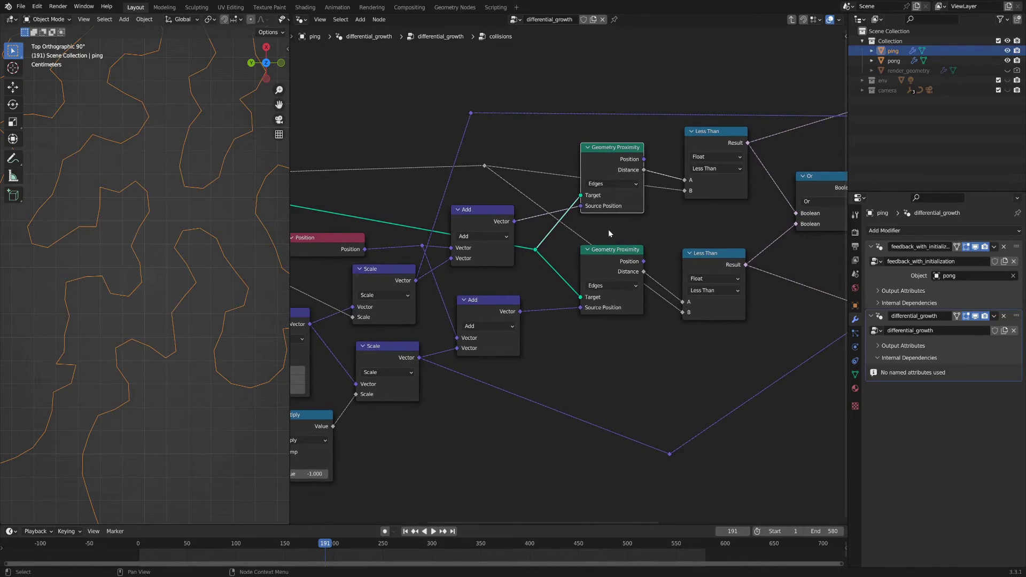
pyautogui.click(607, 260)
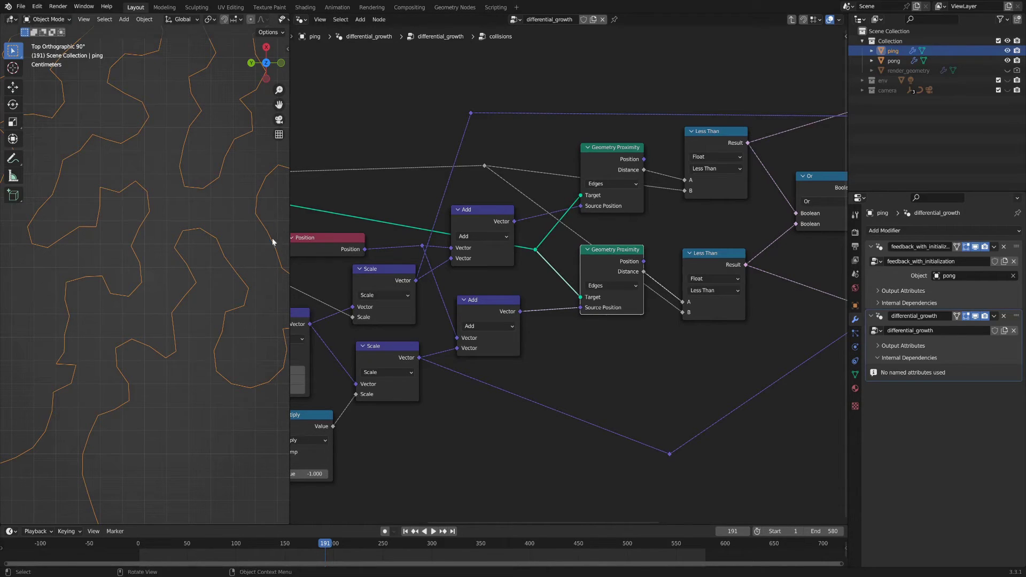
pyautogui.moveTo(689, 229); pyautogui.dragTo(614, 219, button='middle')
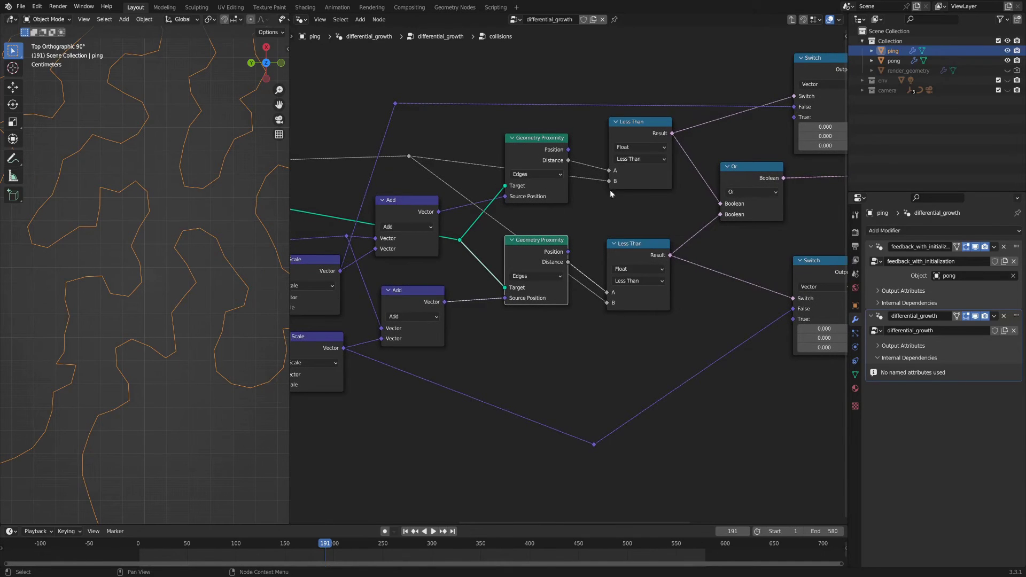
pyautogui.scroll(-6, 610, 190)
pyautogui.moveTo(300, 201); pyautogui.dragTo(508, 178, button='middle')
pyautogui.click(415, 178)
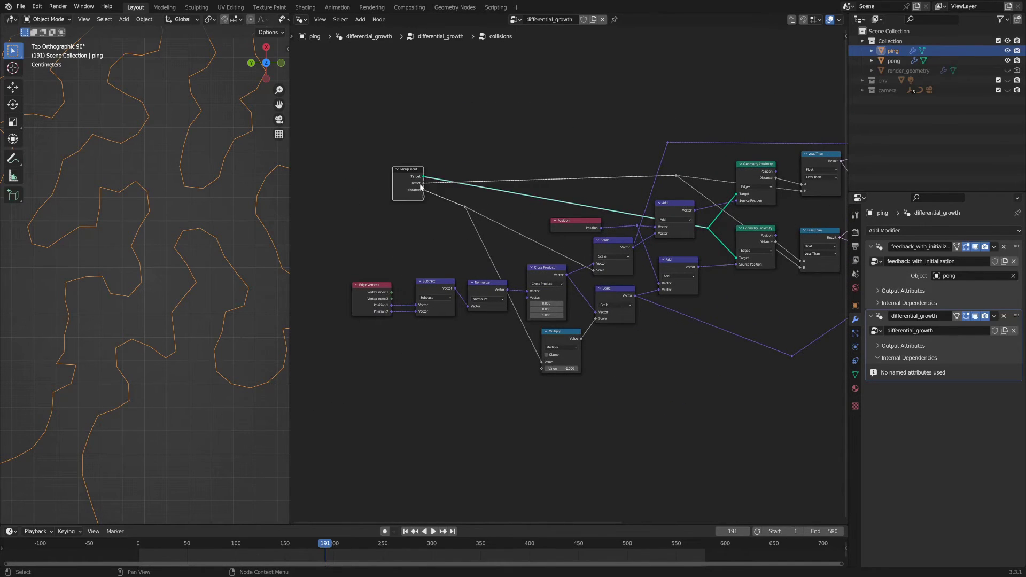
pyautogui.moveTo(774, 314); pyautogui.dragTo(637, 321, button='middle')
pyautogui.scroll(4, 713, 229)
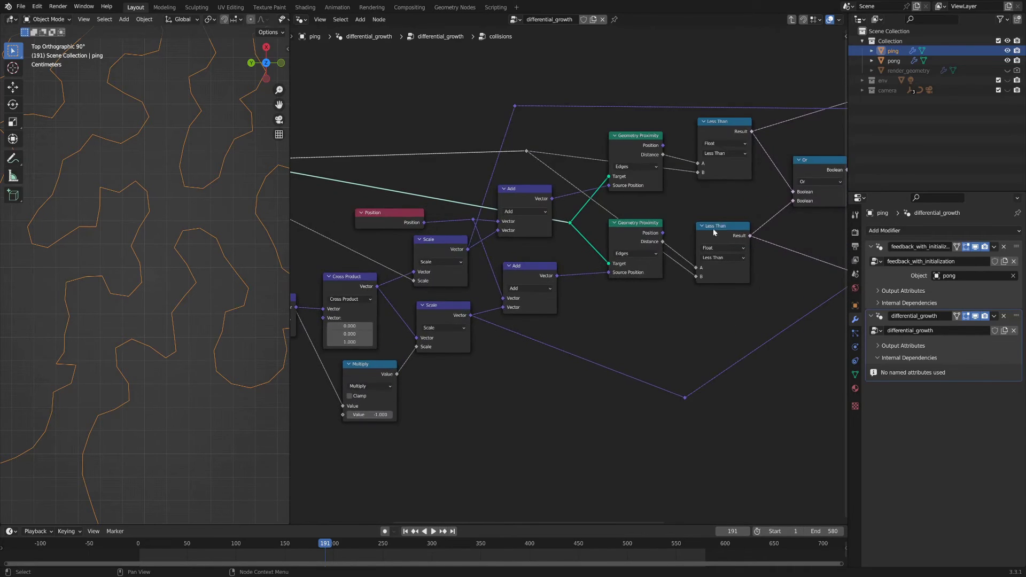
pyautogui.moveTo(676, 192); pyautogui.dragTo(536, 207, button='middle')
pyautogui.scroll(4, 577, 204)
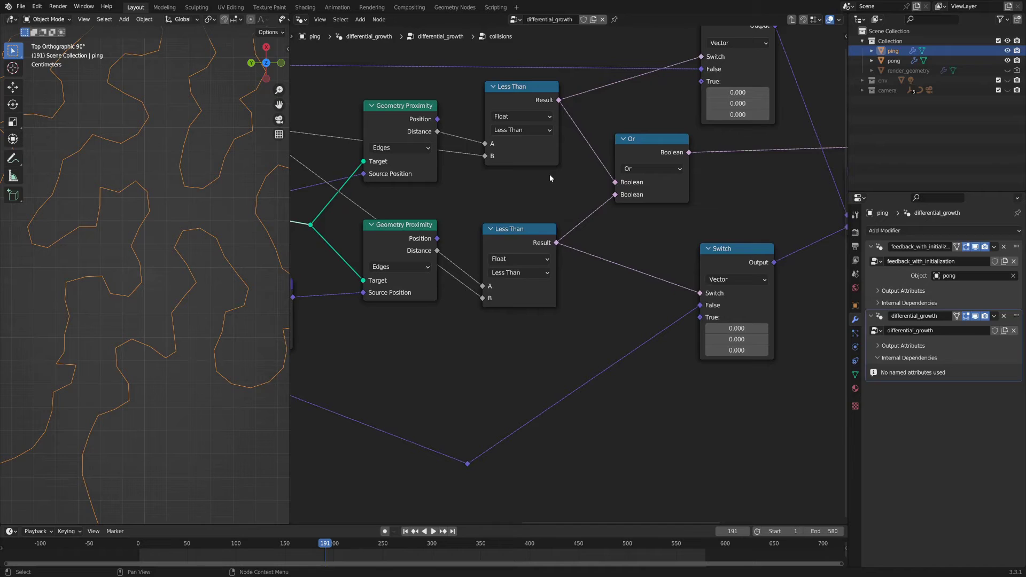
# - Examine how the Or node combines both Less Than results and passes them to the Group Output's Boolean
pyautogui.scroll(-2, 549, 174)
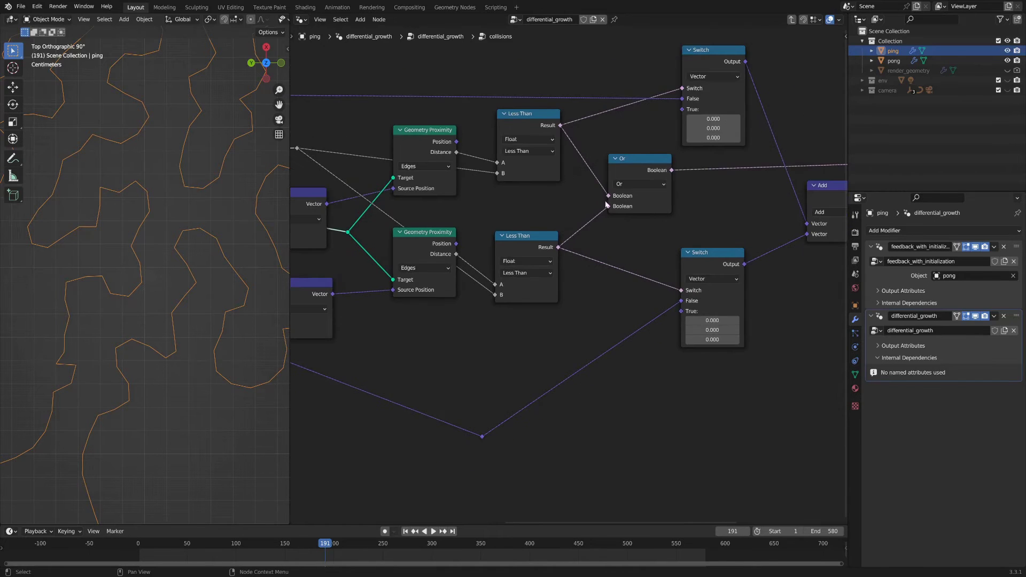
pyautogui.moveTo(641, 245); pyautogui.dragTo(563, 249, button='middle')
pyautogui.moveTo(563, 169)
pyautogui.mouseDown()
pyautogui.moveTo(584, 172)
pyautogui.moveTo(562, 172)
pyautogui.moveTo(574, 173)
pyautogui.mouseUp()
pyautogui.scroll(-1, 646, 253)
pyautogui.moveTo(645, 253); pyautogui.dragTo(546, 252, button='middle')
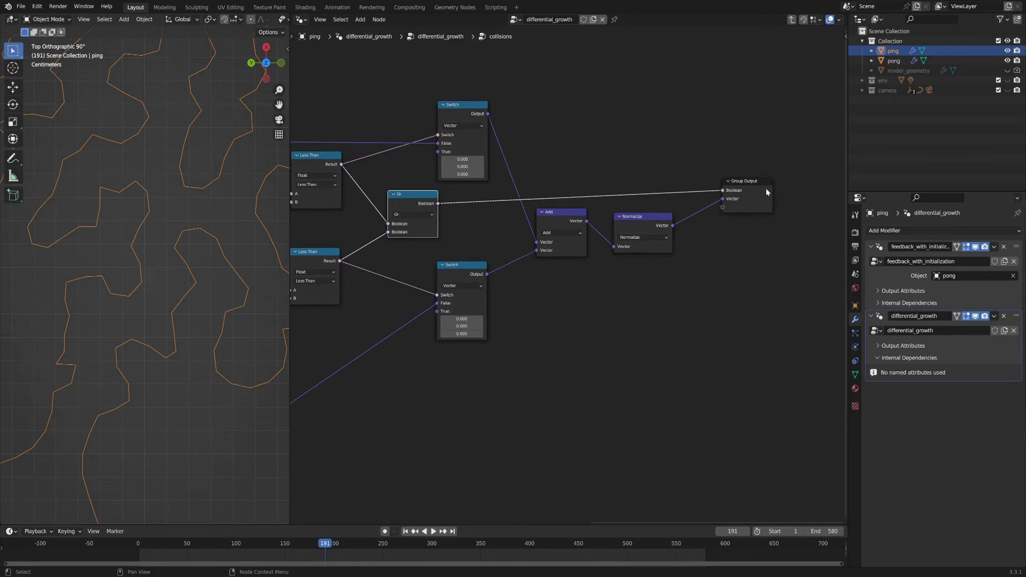
pyautogui.moveTo(381, 193); pyautogui.dragTo(460, 201, button='middle')
pyautogui.scroll(2, 461, 205)
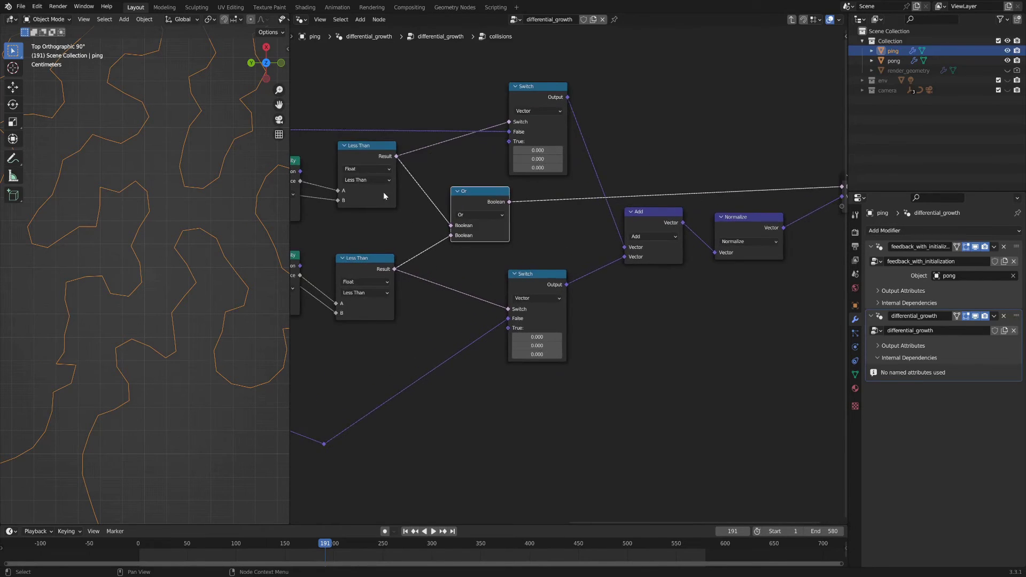
pyautogui.moveTo(384, 191); pyautogui.dragTo(471, 190, button='middle')
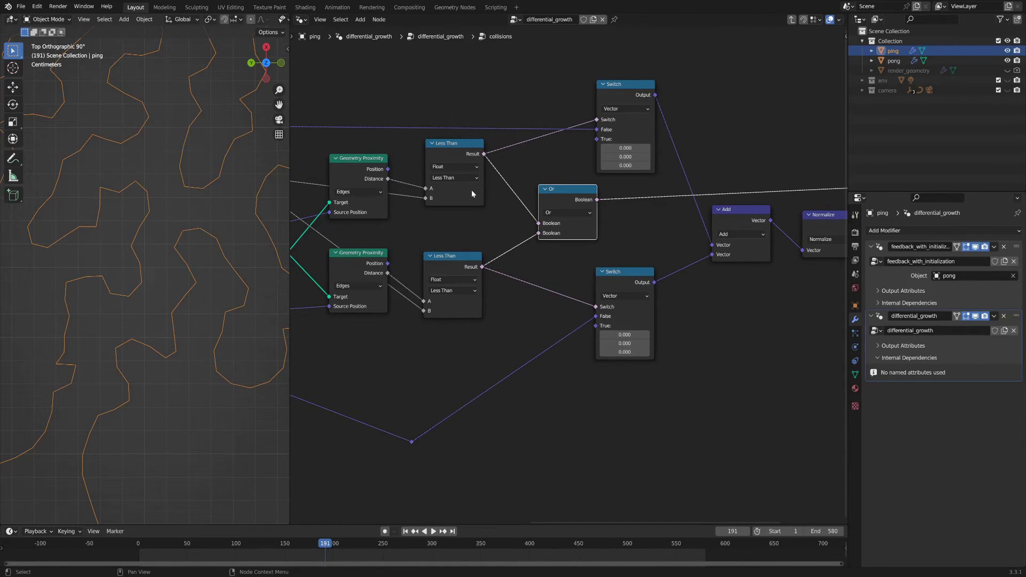
pyautogui.moveTo(582, 225)
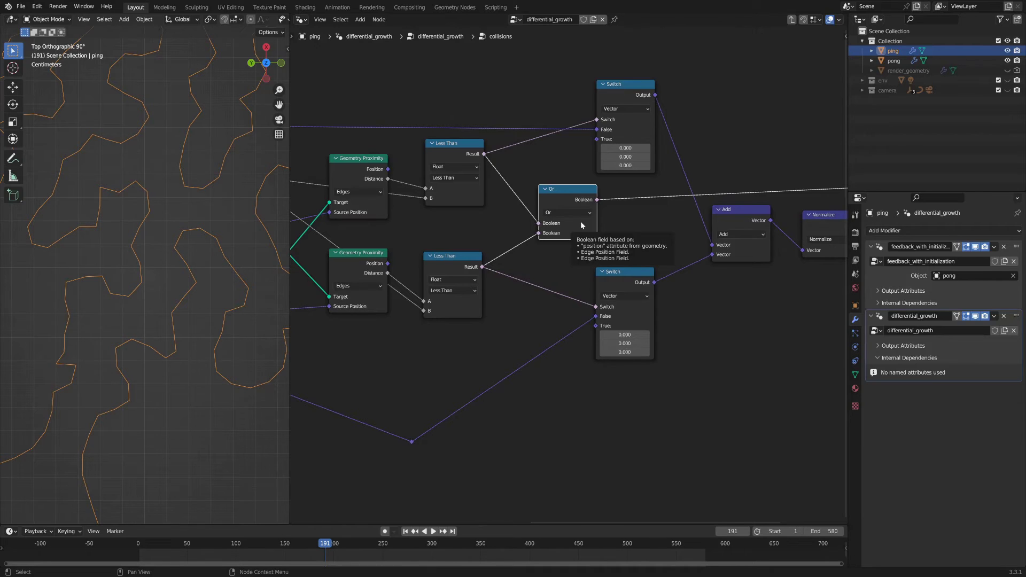
# - Examine how the Add node sums both Switch outputs before Normalize, nudging the Add and Normalize nodes slightly
pyautogui.moveTo(787, 306); pyautogui.dragTo(670, 307, button='middle')
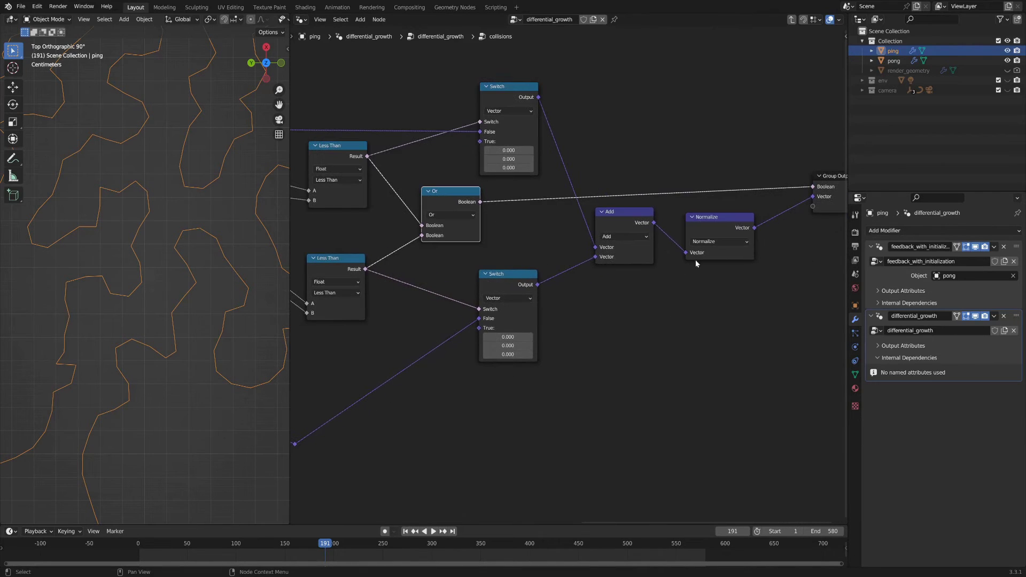
pyautogui.moveTo(716, 225); pyautogui.dragTo(720, 218)
pyautogui.moveTo(631, 221); pyautogui.dragTo(629, 229)
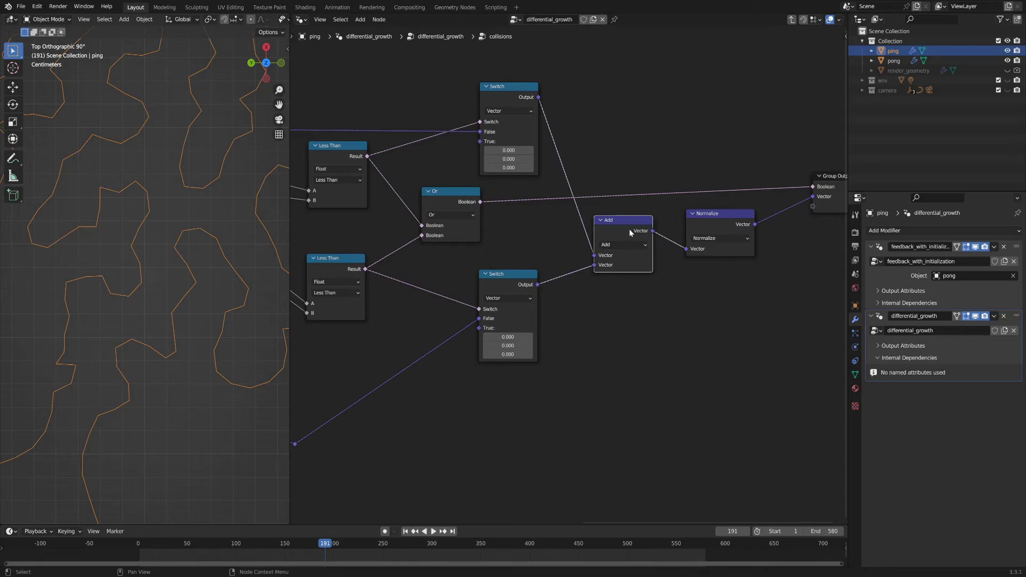
pyautogui.moveTo(713, 220); pyautogui.dragTo(704, 234)
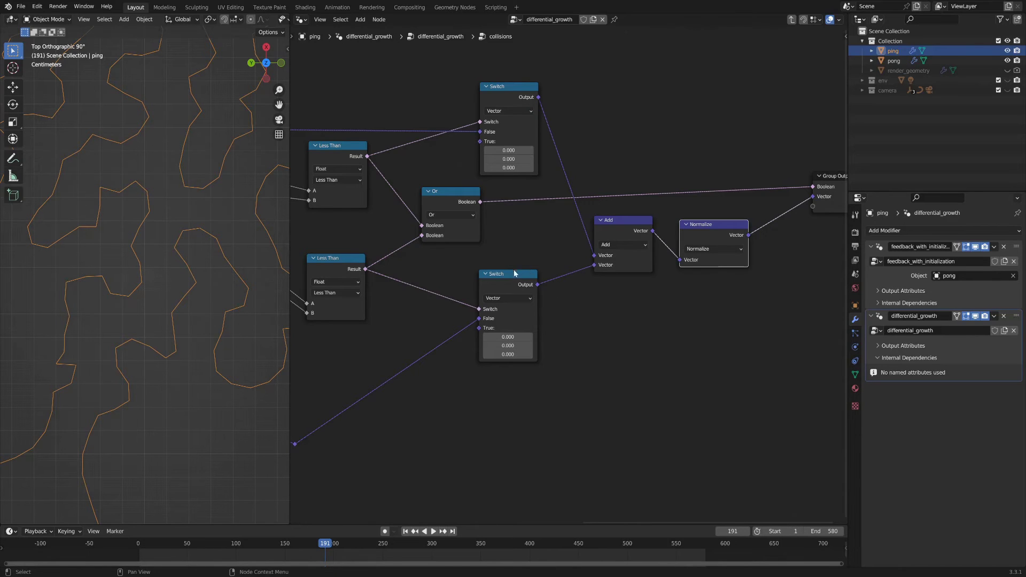
# - Examine how the lower Less Than node drives the lower Switch, and trace its False input back to the lower Scale node
pyautogui.moveTo(479, 262); pyautogui.dragTo(523, 250, button='middle')
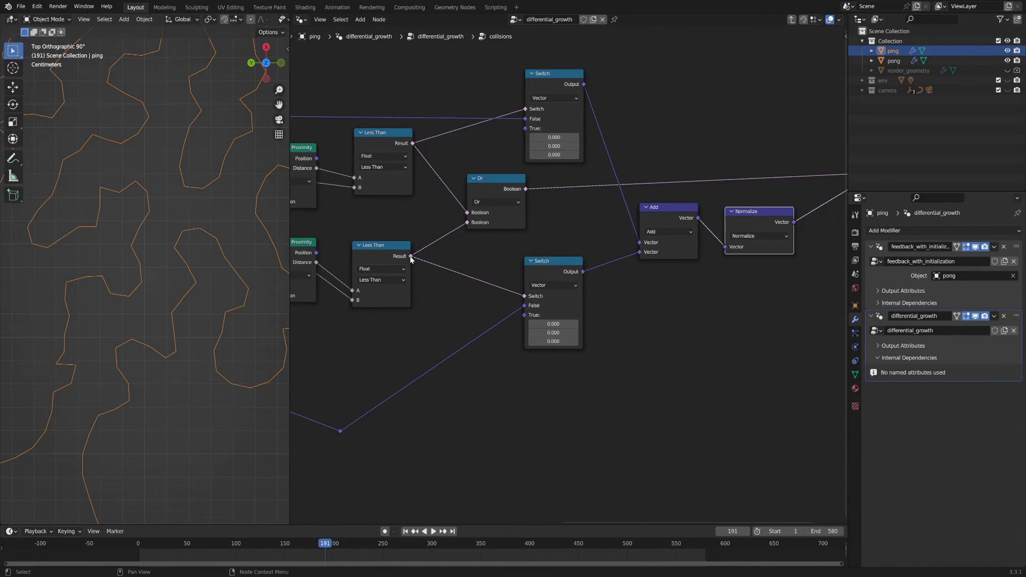
pyautogui.click(364, 246)
pyautogui.moveTo(357, 244); pyautogui.dragTo(388, 217, button='middle')
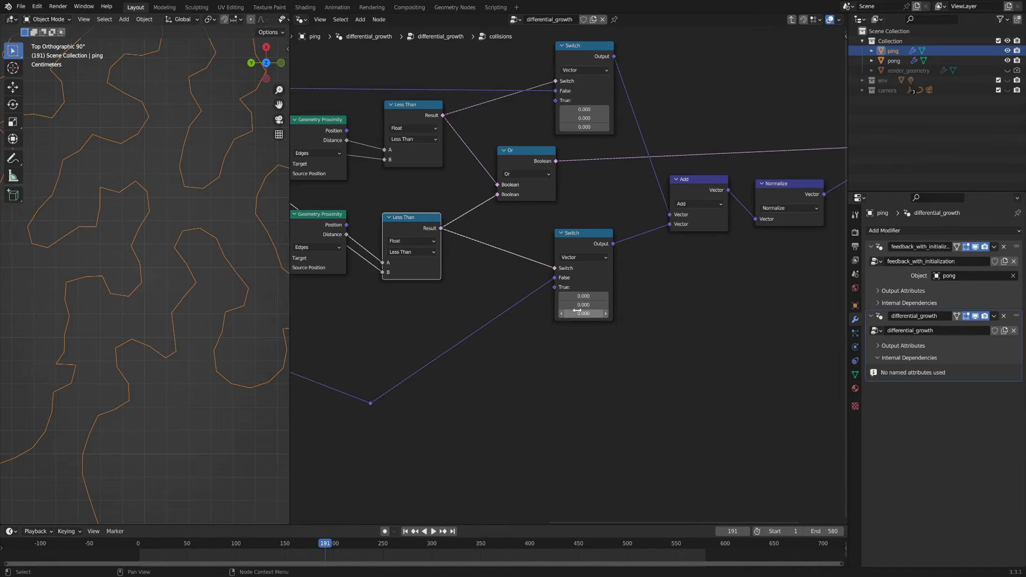
pyautogui.scroll(-4, 428, 320)
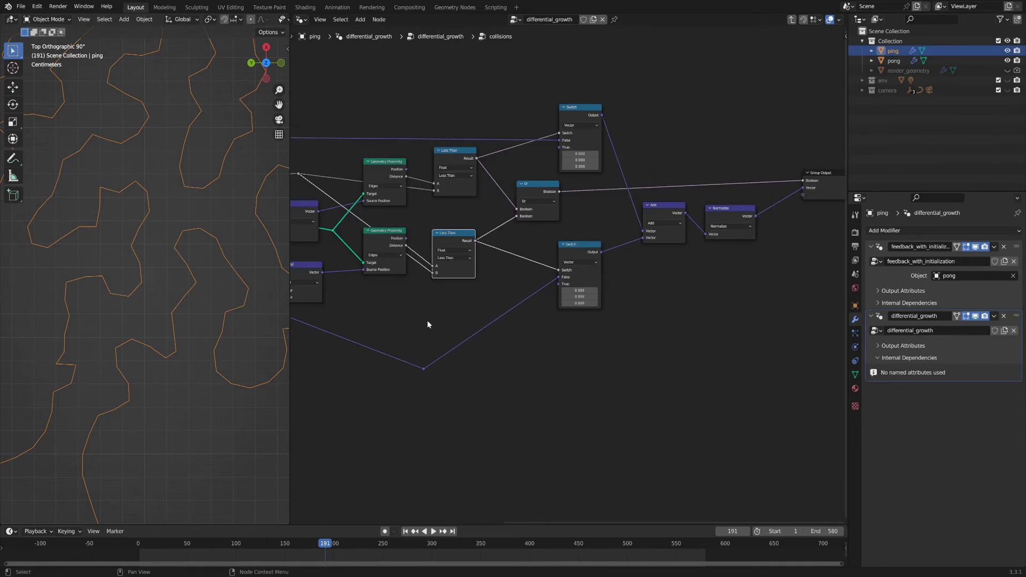
pyautogui.moveTo(324, 324); pyautogui.dragTo(503, 294, button='middle')
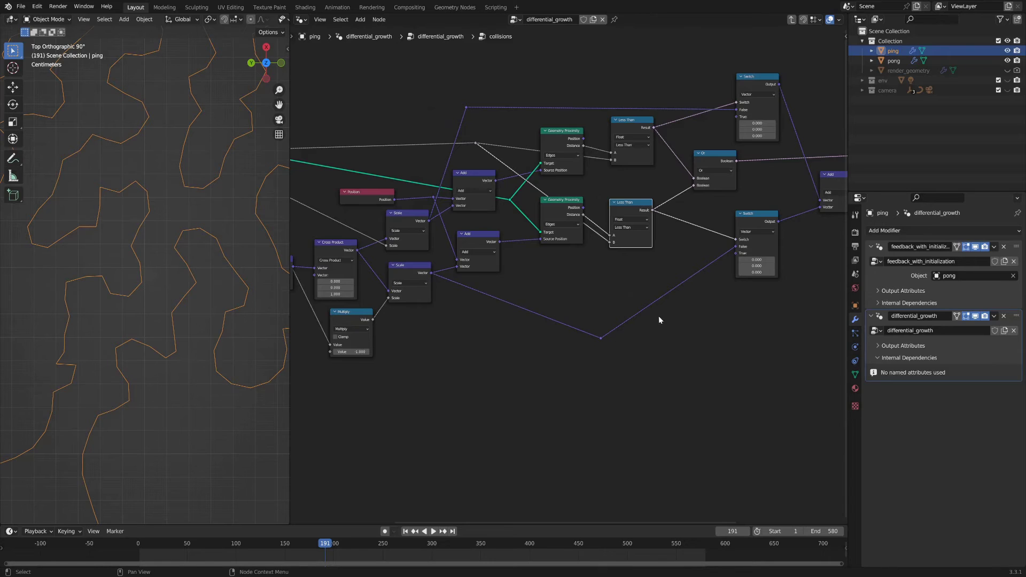
pyautogui.moveTo(649, 317); pyautogui.dragTo(593, 353, button='middle')
pyautogui.scroll(2, 738, 329)
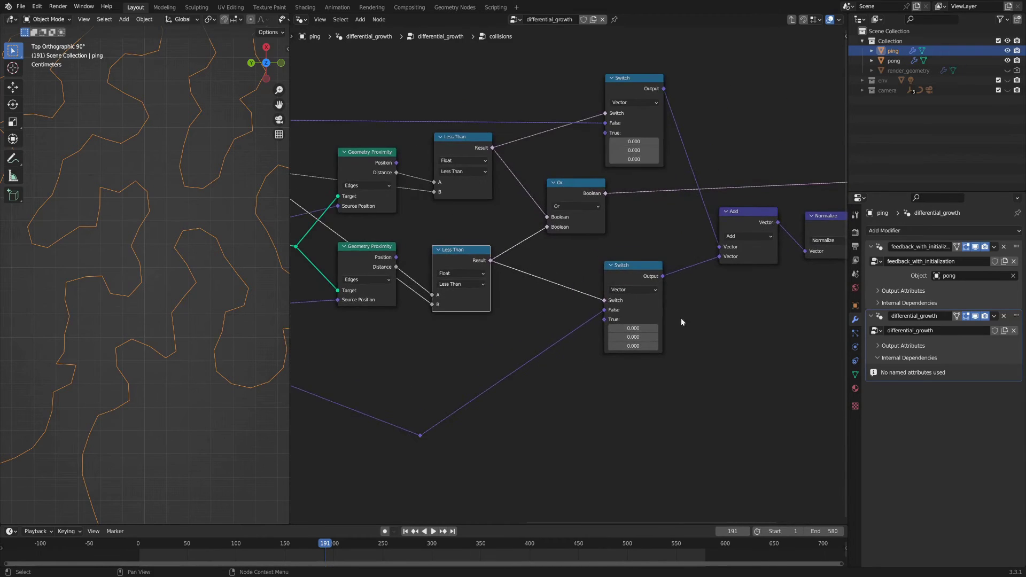
pyautogui.scroll(-2, 552, 170)
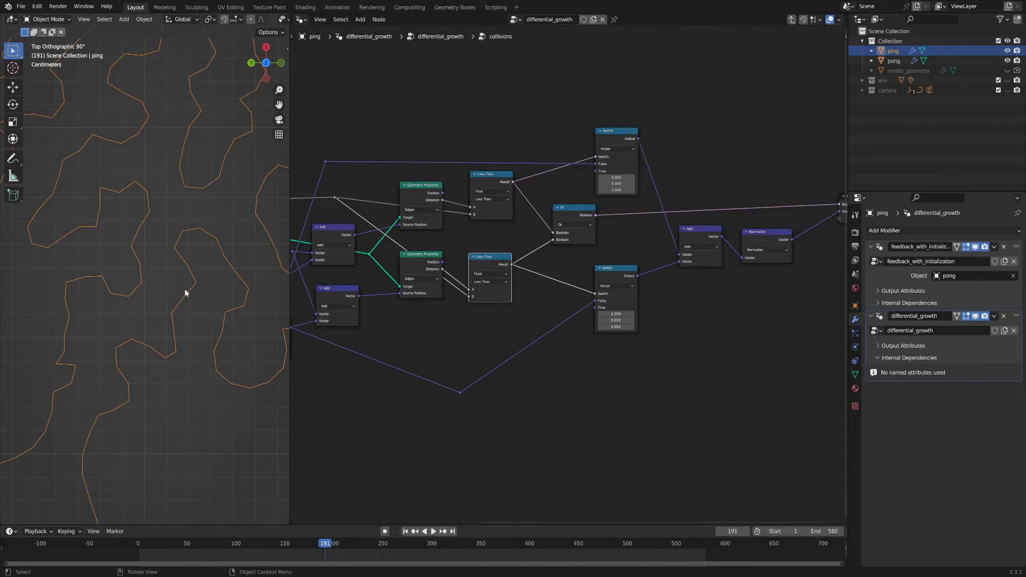
pyautogui.scroll(2, 570, 323)
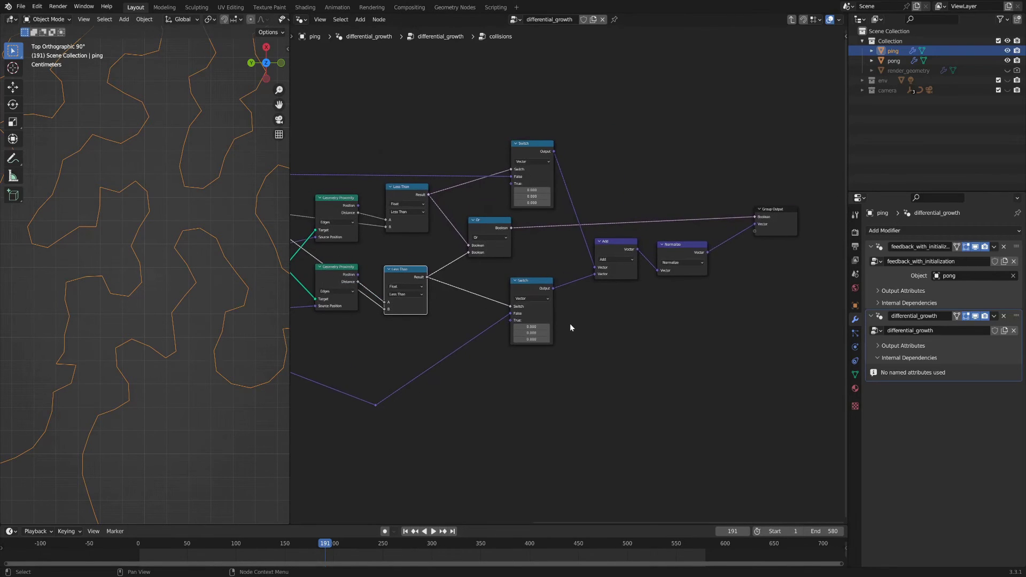
# - Trace the summed vector from the Add node through Normalize into the Group Output's Vector
pyautogui.moveTo(622, 239); pyautogui.dragTo(622, 242)
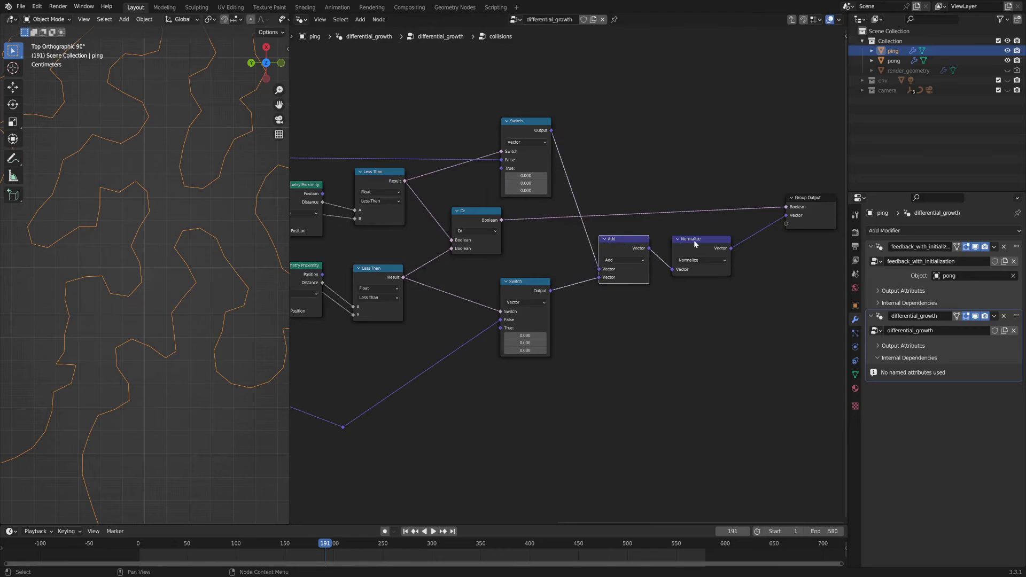
pyautogui.moveTo(701, 239); pyautogui.dragTo(710, 241)
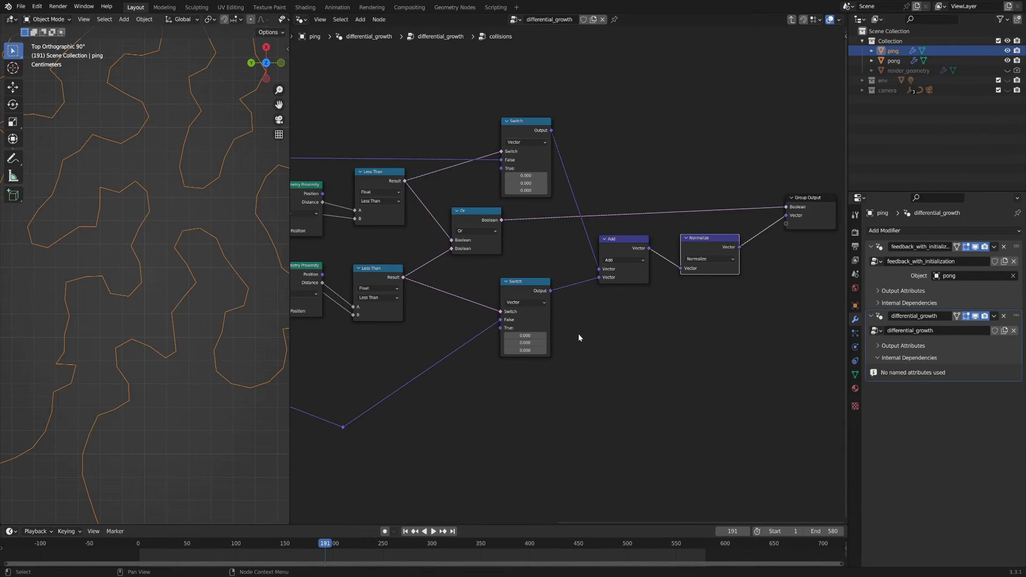
pyautogui.moveTo(708, 320); pyautogui.dragTo(653, 325, button='middle')
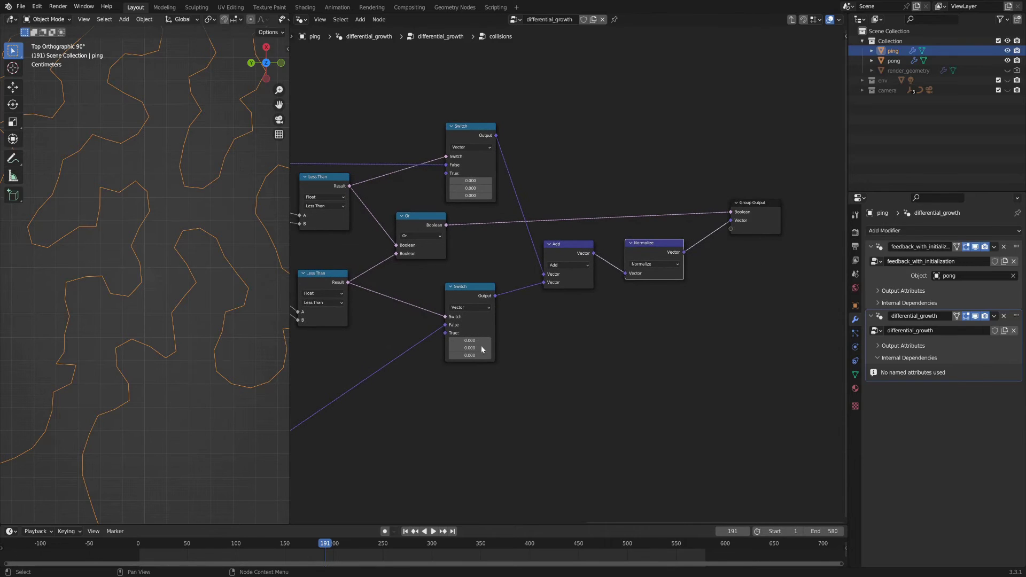
# - Play the growth animation with the whole circular curve in view
pyautogui.scroll(-10, 217, 384)
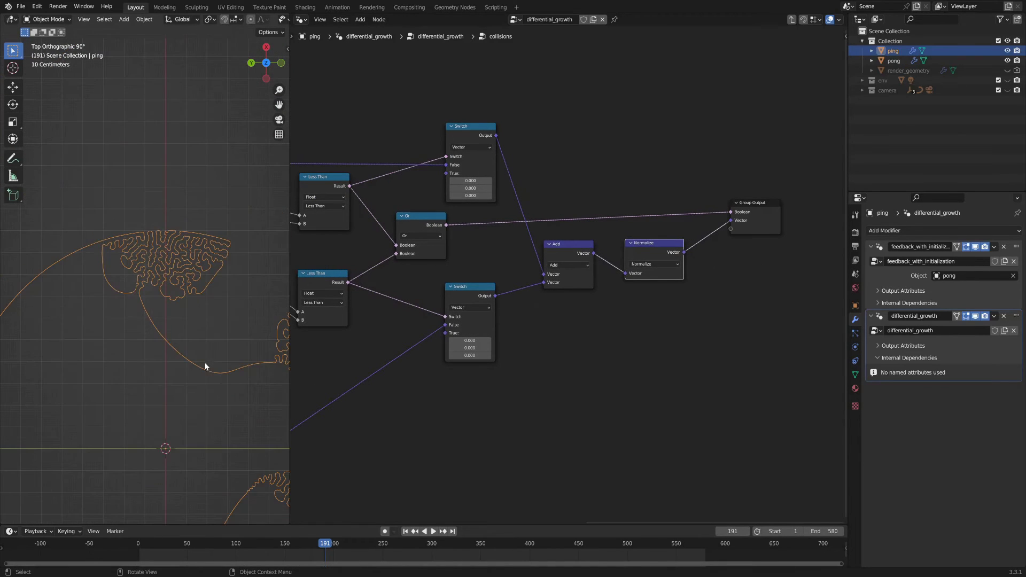
pyautogui.scroll(-3, 194, 277)
pyautogui.press('space')
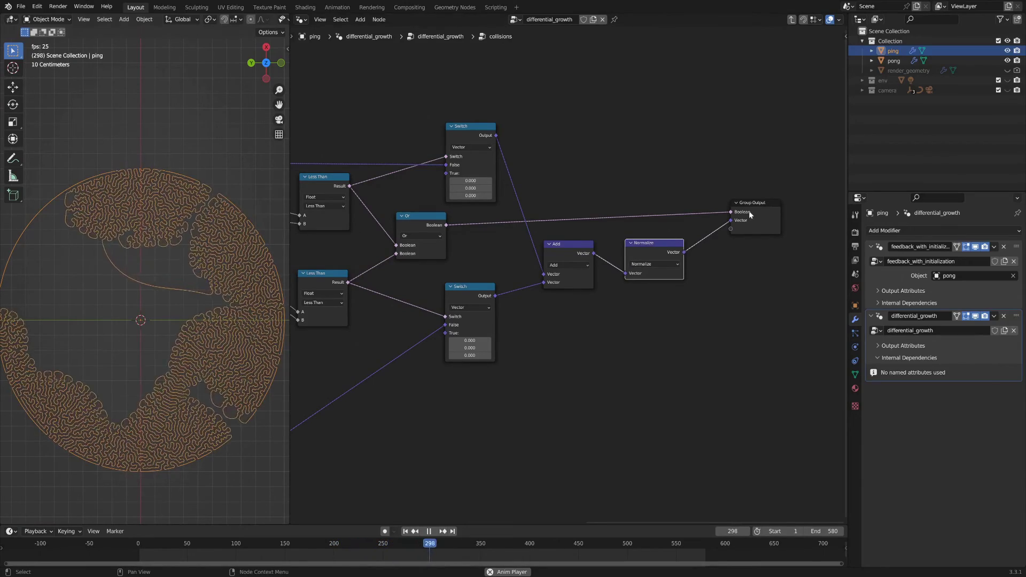
# - Exit the collisions group and examine how its Boolean and Vector outputs feed the Switch and the 0.002 Scale node
pyautogui.press('Tab')
pyautogui.scroll(4, 673, 341)
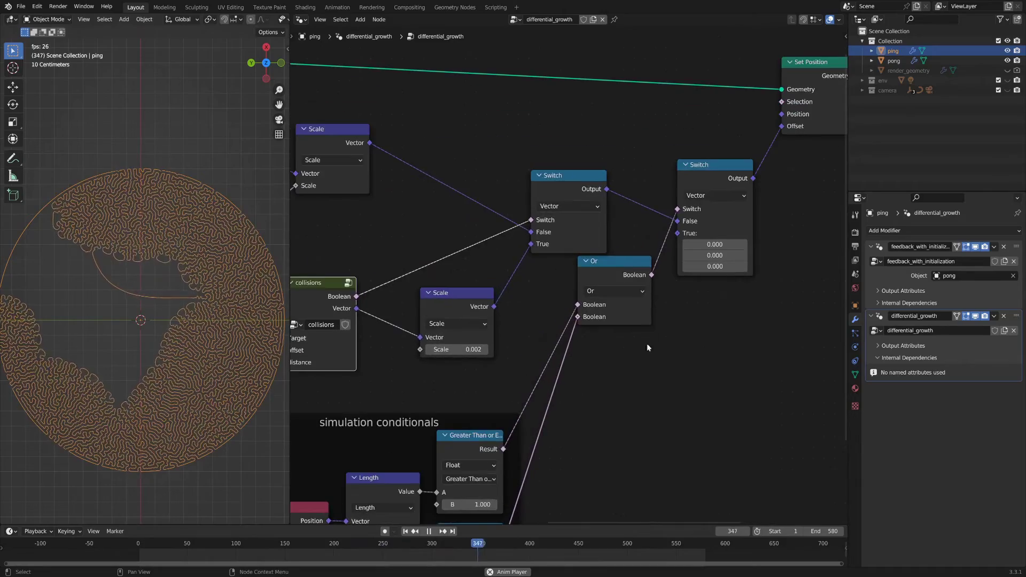
pyautogui.scroll(-2, 544, 335)
pyautogui.scroll(2, 572, 245)
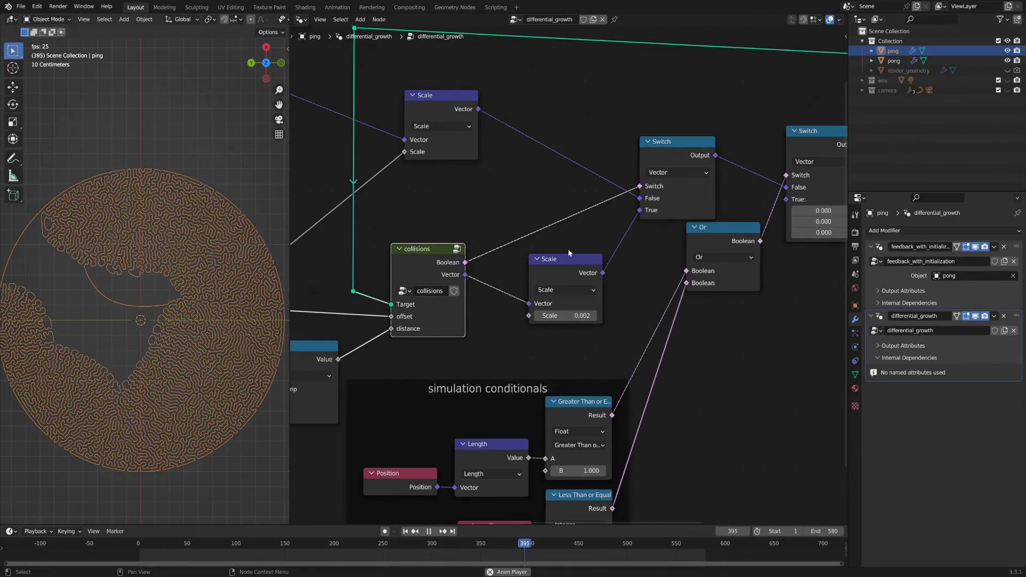
# - Disconnect the 0.002 Scale node from the Switch's True input and watch how the curve grows without collision offset
pyautogui.moveTo(640, 210); pyautogui.dragTo(628, 227)
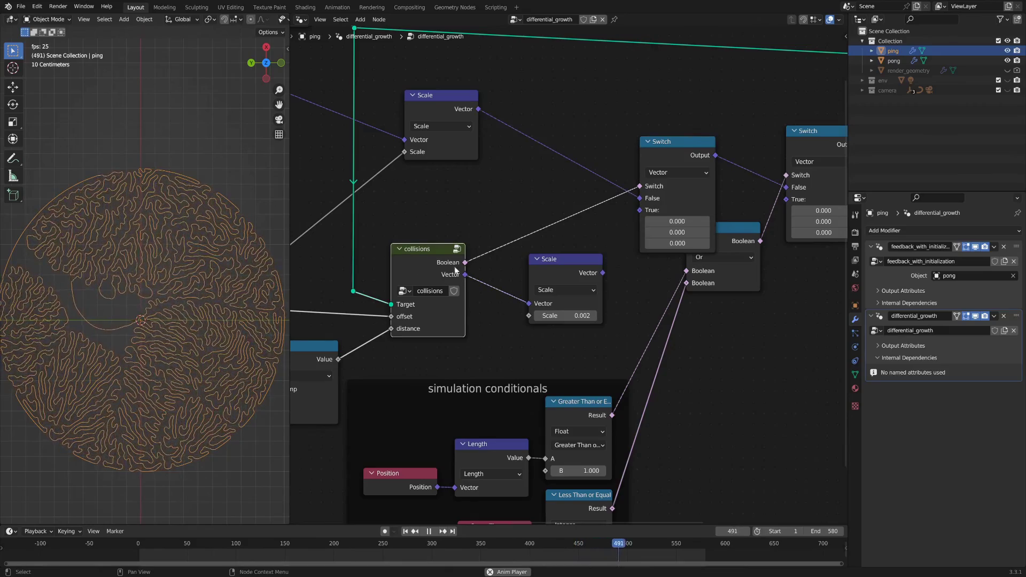
pyautogui.scroll(-1, 432, 279)
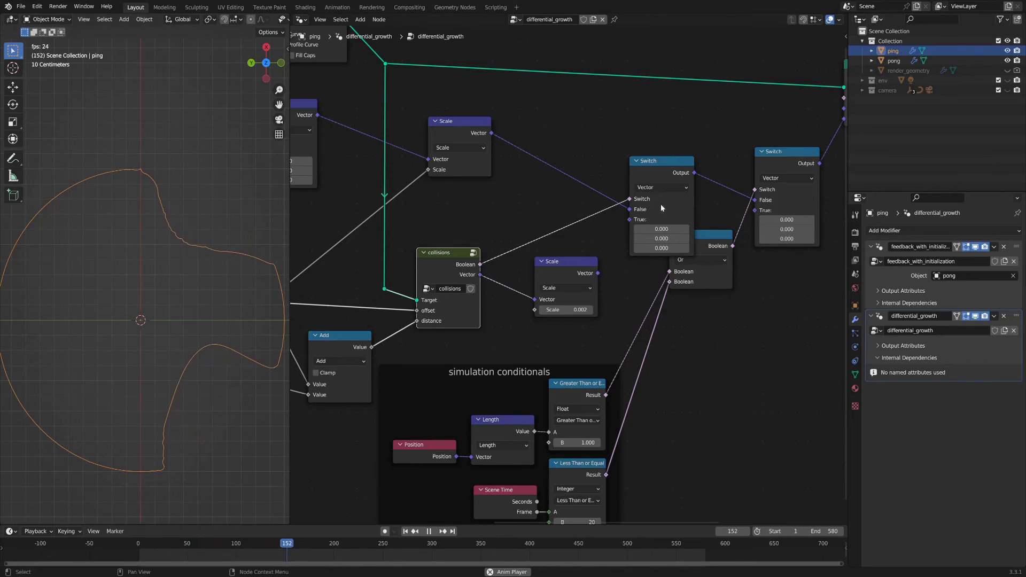
pyautogui.scroll(2, 229, 320)
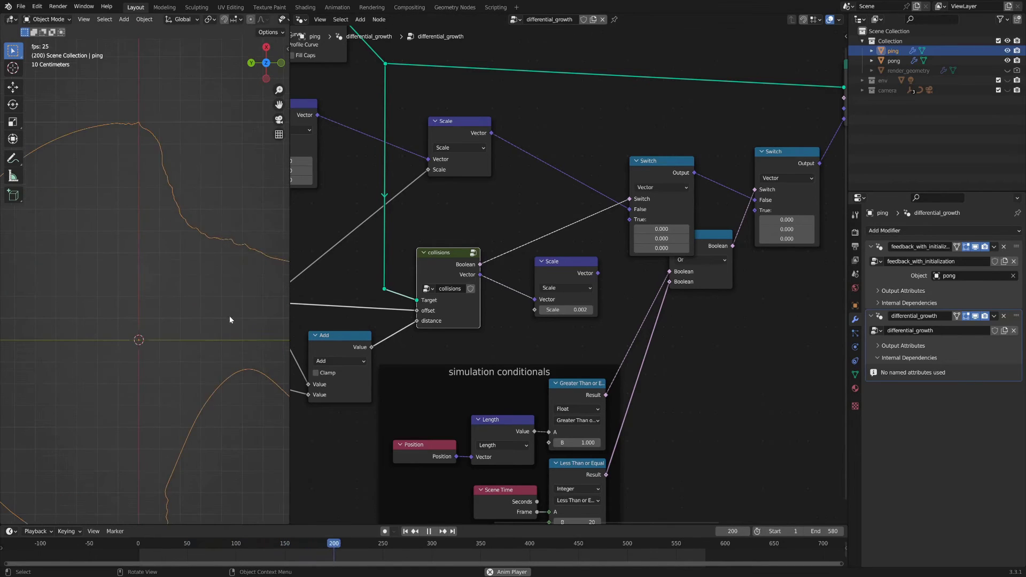
pyautogui.scroll(-4, 212, 251)
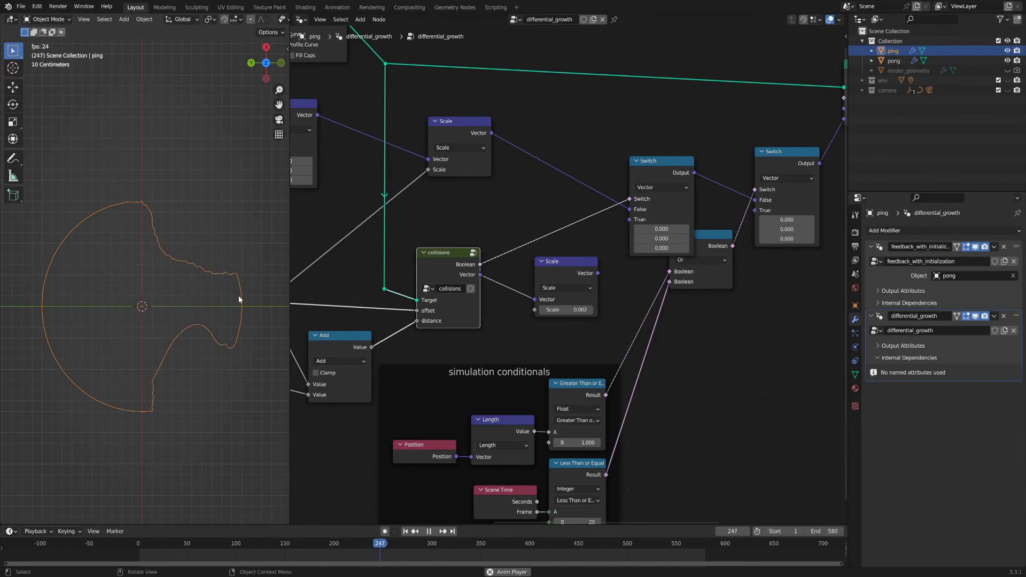
pyautogui.scroll(1, 239, 296)
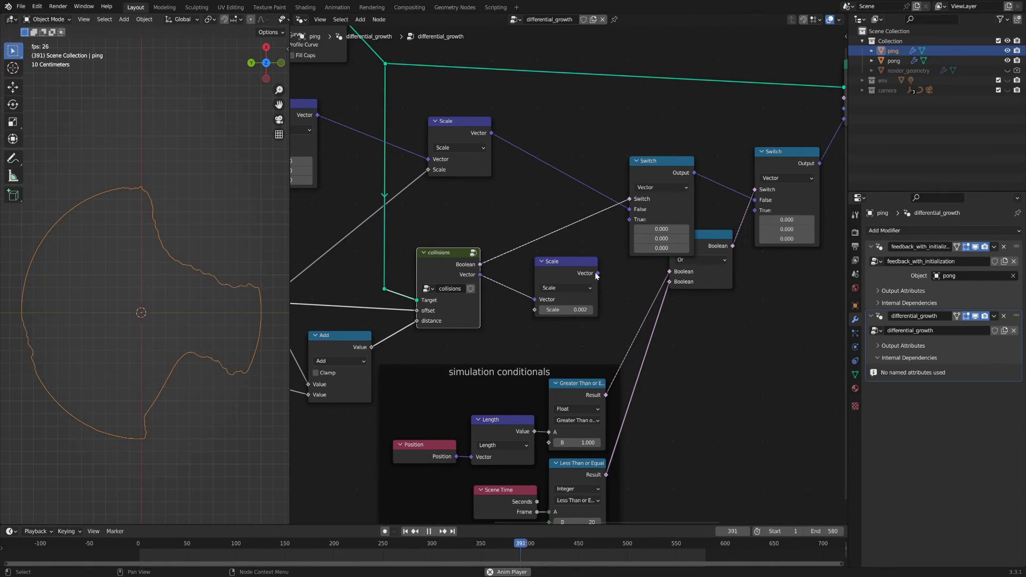
# - Connect the 0.002 Scale node's Vector output to the Switch's True input and inspect the curve's folds up close
pyautogui.moveTo(598, 273); pyautogui.dragTo(630, 219)
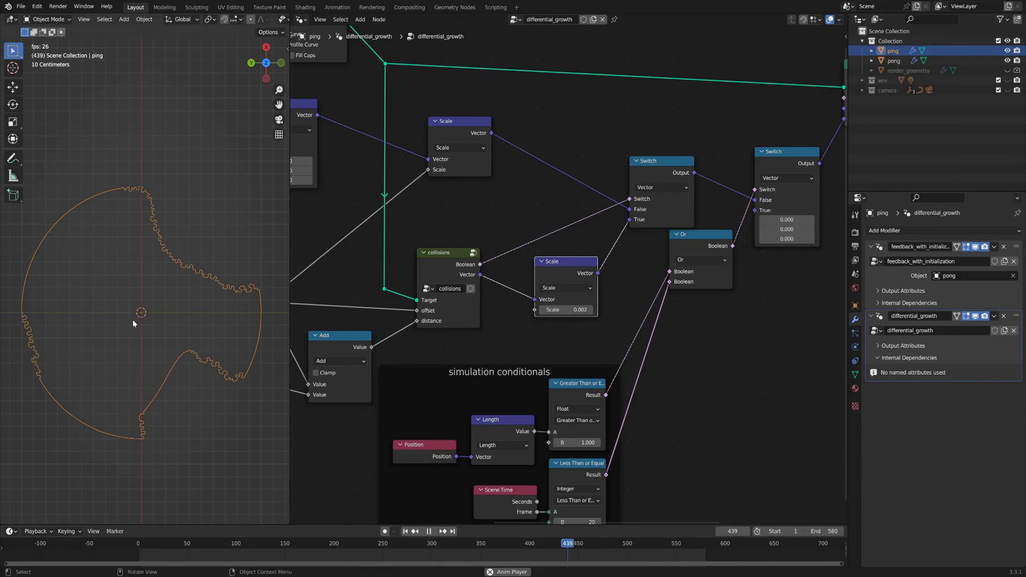
pyautogui.scroll(3, 133, 324)
pyautogui.keyDown('shift'); pyautogui.moveTo(234, 302); pyautogui.dragTo(101, 289, button='middle'); pyautogui.keyUp('shift')
pyautogui.scroll(4, 133, 310)
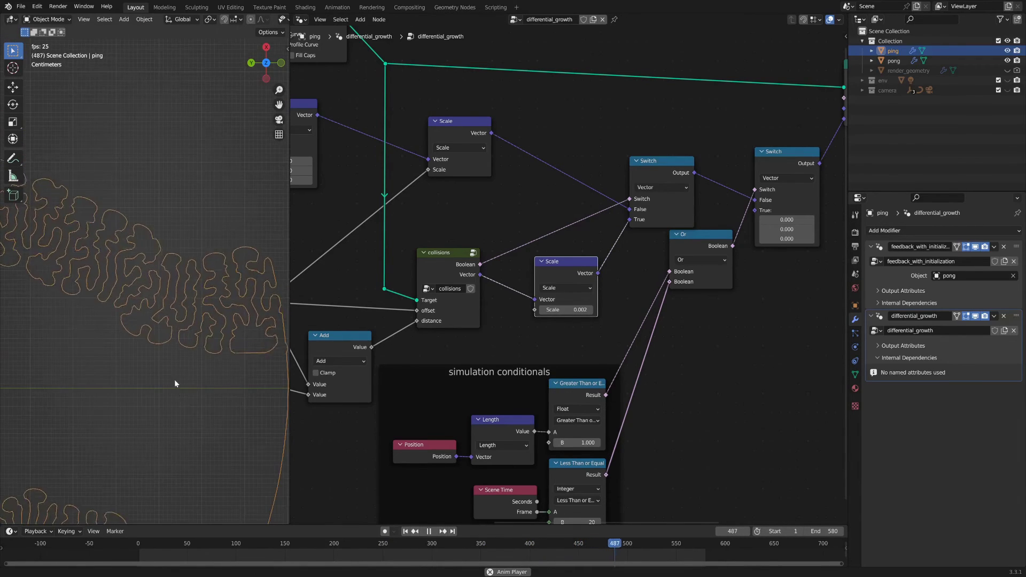
# - Watch the curve regrow from its initial circle with the collision offset reconnected
pyautogui.keyDown('shift'); pyautogui.moveTo(176, 384); pyautogui.dragTo(185, 297, button='middle'); pyautogui.keyUp('shift')
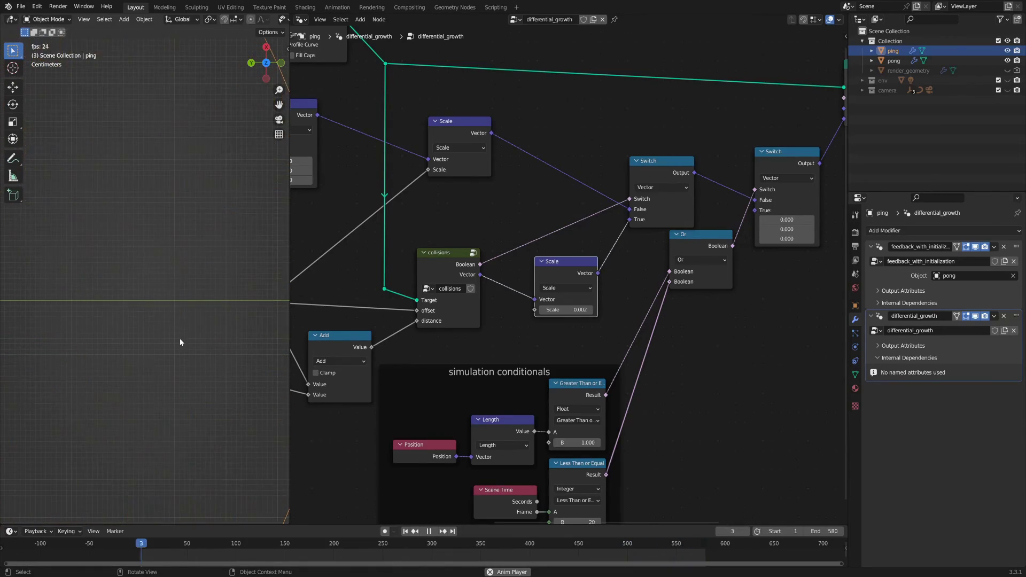
pyautogui.scroll(-8, 156, 319)
pyautogui.keyDown('shift'); pyautogui.moveTo(111, 295); pyautogui.dragTo(156, 341, button='middle'); pyautogui.keyUp('shift')
pyautogui.scroll(3, 156, 340)
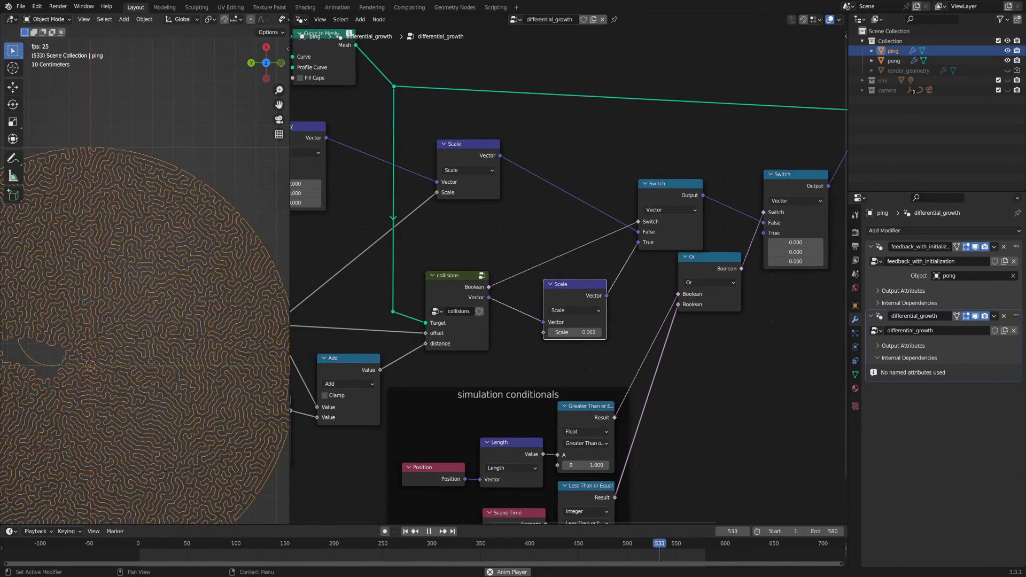
# - Enter the collisions group and survey its whole node chain alongside the full growing curve
pyautogui.moveTo(469, 267); pyautogui.dragTo(525, 240, button='middle')
pyautogui.click(504, 262)
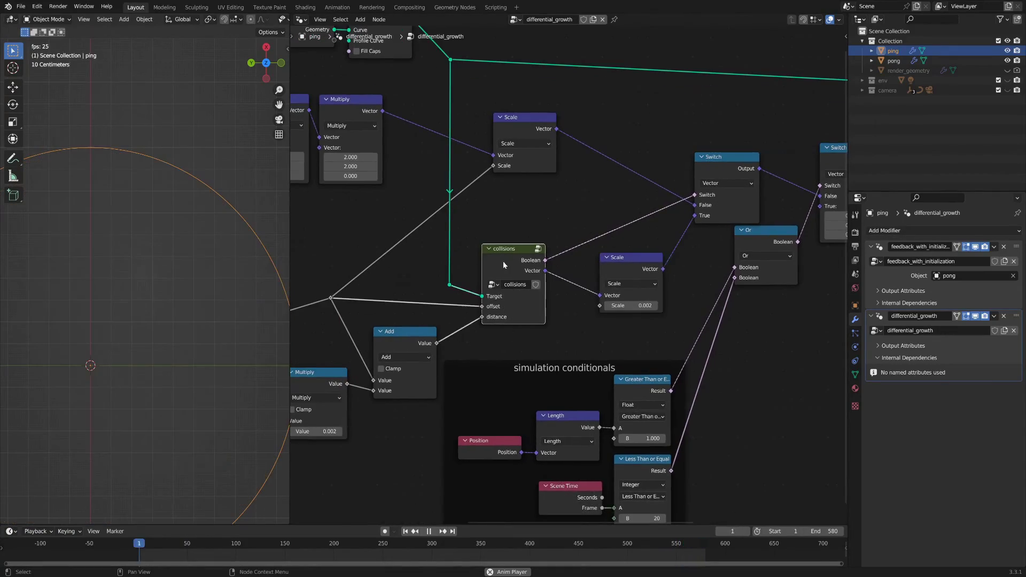
pyautogui.press('Tab')
pyautogui.scroll(-5, 510, 272)
pyautogui.moveTo(596, 321); pyautogui.dragTo(676, 308, button='middle')
pyautogui.scroll(-4, 631, 314)
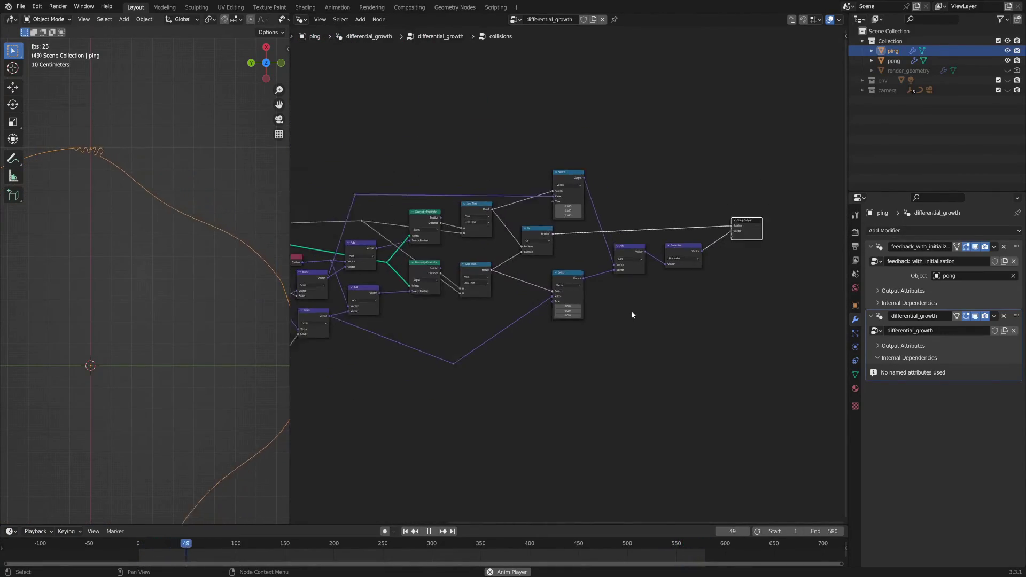
pyautogui.scroll(-1, 631, 312)
pyautogui.scroll(-6, 238, 311)
pyautogui.keyDown('shift'); pyautogui.moveTo(167, 334); pyautogui.dragTo(191, 313, button='middle'); pyautogui.keyUp('shift')
pyautogui.scroll(2, 190, 314)
pyautogui.moveTo(475, 250); pyautogui.dragTo(598, 250, button='middle')
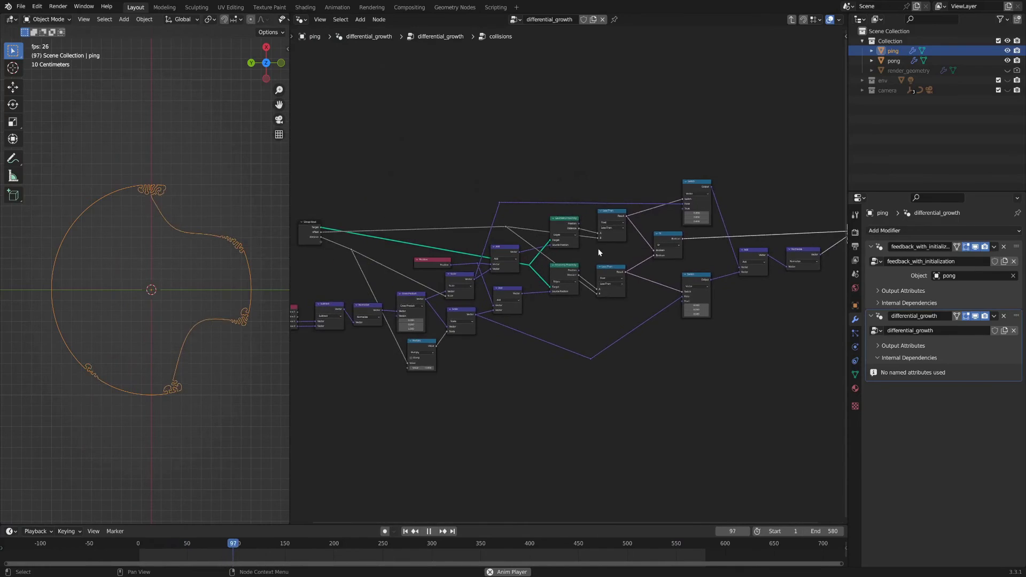
# - Examine how the two Geometry Proximity nodes' Distance outputs feed the Less Than comparisons
pyautogui.scroll(4, 601, 249)
pyautogui.scroll(5, 545, 145)
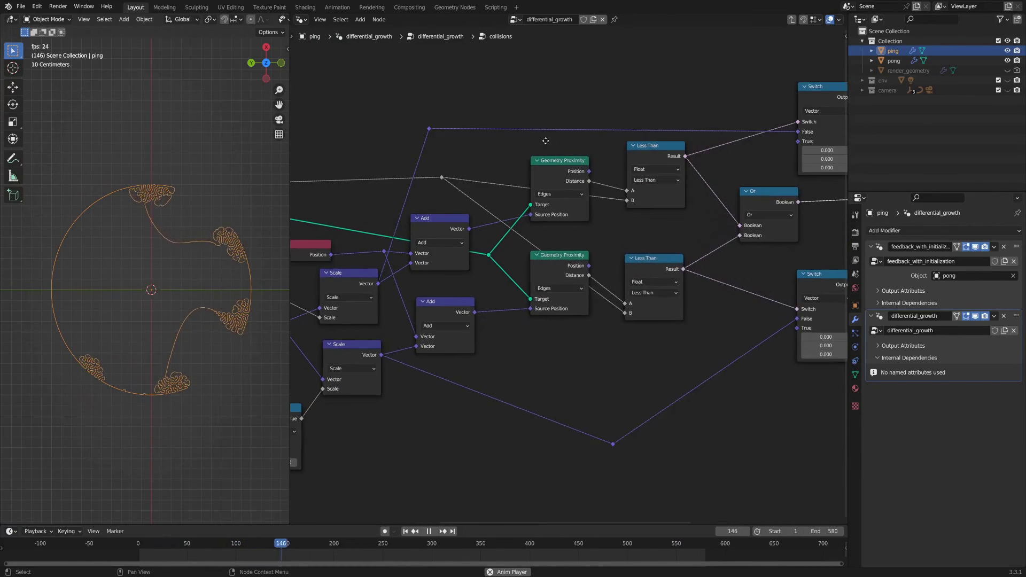
pyautogui.moveTo(545, 140); pyautogui.dragTo(583, 180, button='middle')
pyautogui.scroll(3, 585, 183)
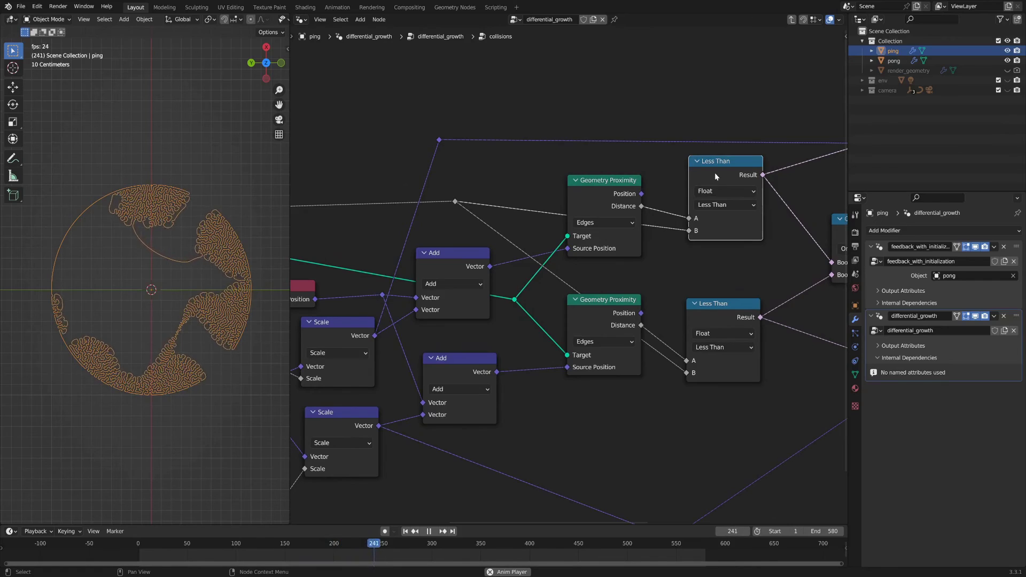
pyautogui.moveTo(714, 172); pyautogui.dragTo(714, 175)
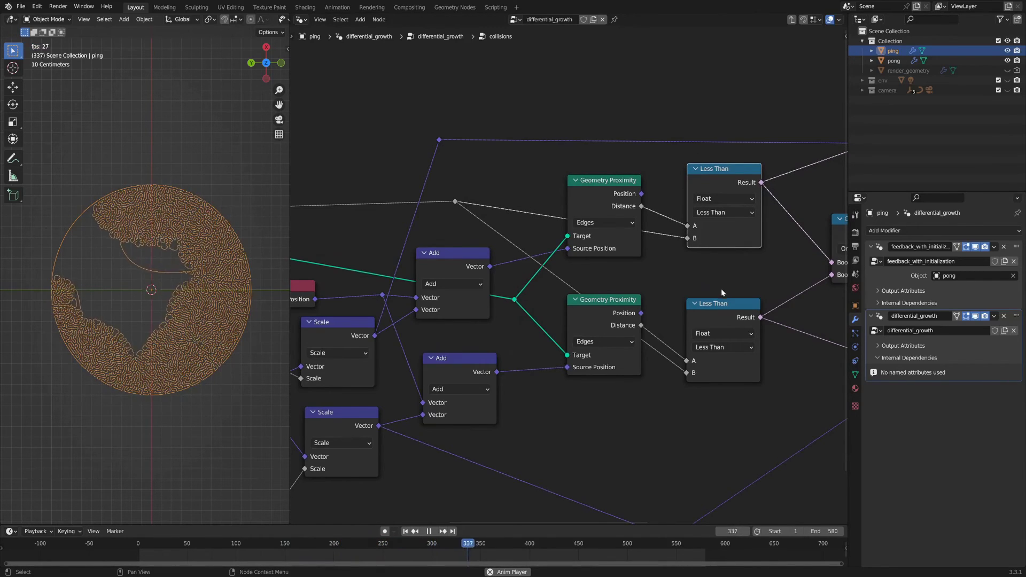
# - Trace the Group Input's offset and distance values through the Scale and Multiply nodes to the Geometry Proximity checks
pyautogui.scroll(-3, 714, 282)
pyautogui.moveTo(404, 238); pyautogui.dragTo(770, 170, button='middle')
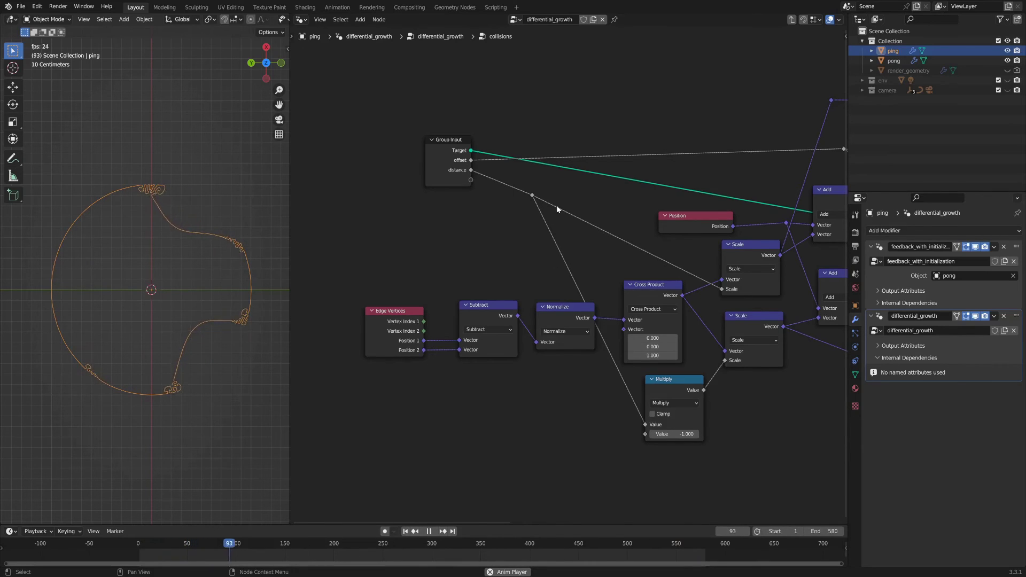
pyautogui.scroll(-3, 557, 206)
pyautogui.moveTo(830, 199); pyautogui.dragTo(596, 235, button='middle')
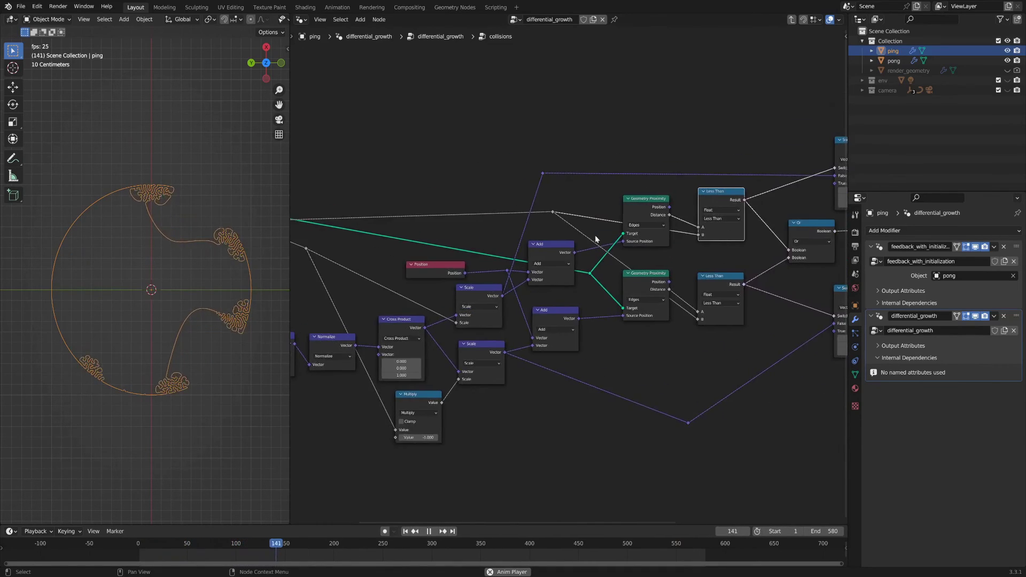
# - Inspect how the Less Than results drive the Or node and the two Vector Switch nodes
pyautogui.scroll(3, 595, 236)
pyautogui.moveTo(801, 232); pyautogui.dragTo(605, 251, button='middle')
pyautogui.scroll(1, 648, 249)
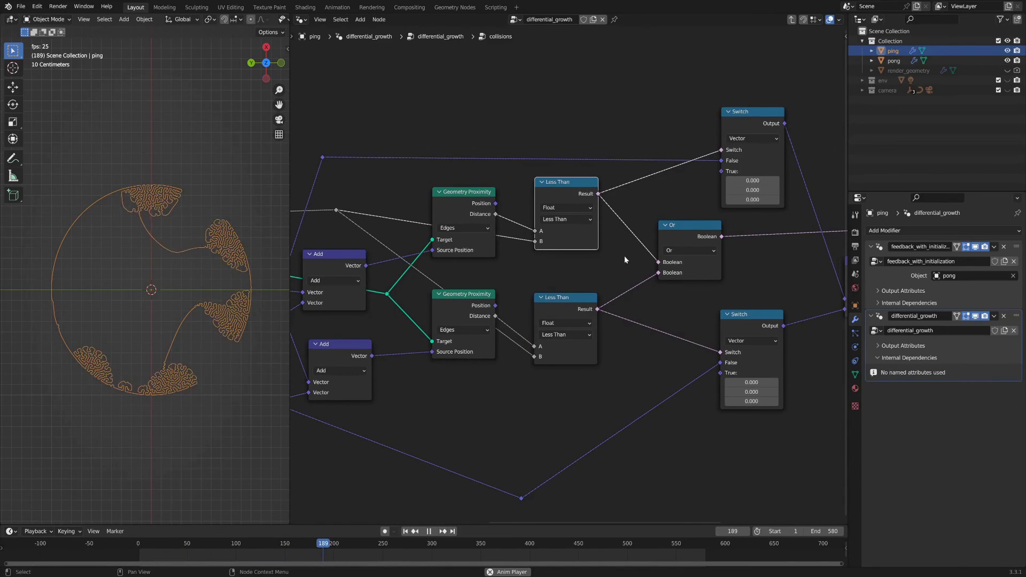
pyautogui.moveTo(449, 195); pyautogui.dragTo(528, 211, button='middle')
pyautogui.scroll(1, 521, 203)
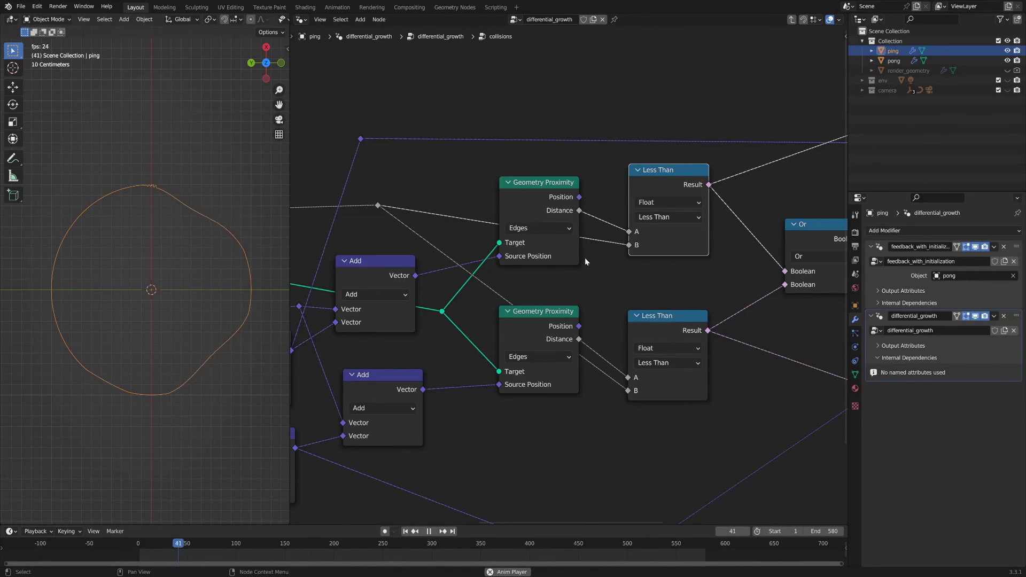
# - Follow the Boolean and Vector results to the Group Output and exit the collisions group
pyautogui.scroll(-3, 585, 257)
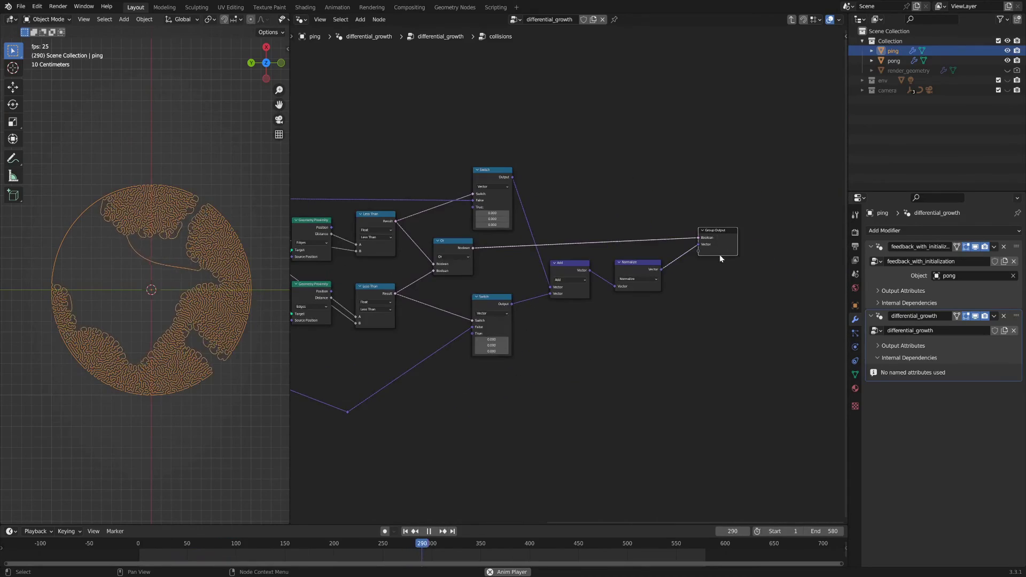
pyautogui.scroll(2, 719, 255)
pyautogui.scroll(-3, 761, 251)
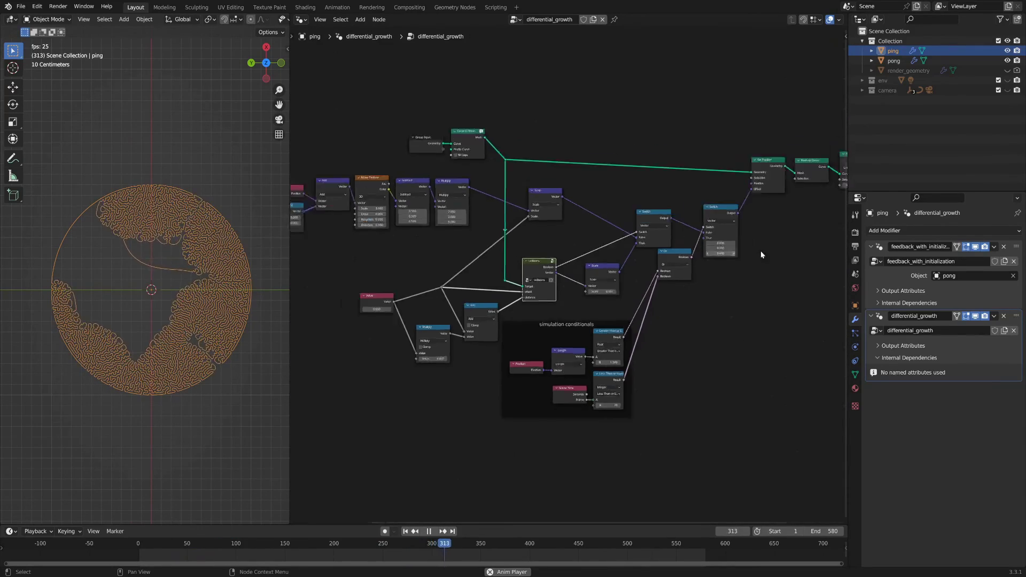
pyautogui.scroll(-1, 730, 288)
pyautogui.scroll(3, 722, 284)
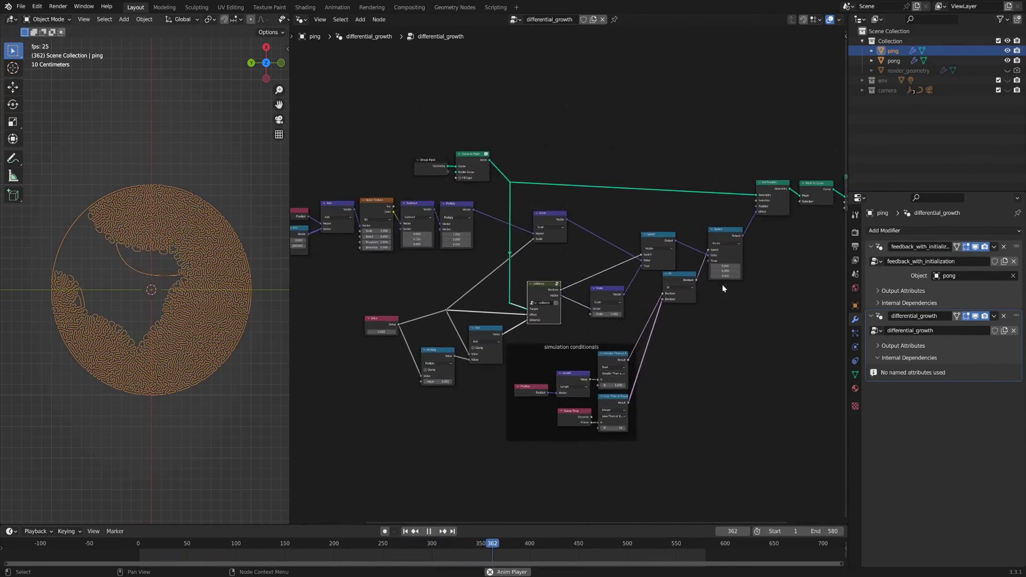
# - Move the Or node lower, clear of the Switch nodes, and shift the 0.002 Scale node slightly while reviewing the collisions outputs
pyautogui.scroll(3, 631, 338)
pyautogui.moveTo(563, 283); pyautogui.dragTo(556, 313)
pyautogui.moveTo(463, 240); pyautogui.dragTo(527, 216, button='middle')
pyautogui.moveTo(393, 271); pyautogui.dragTo(398, 267)
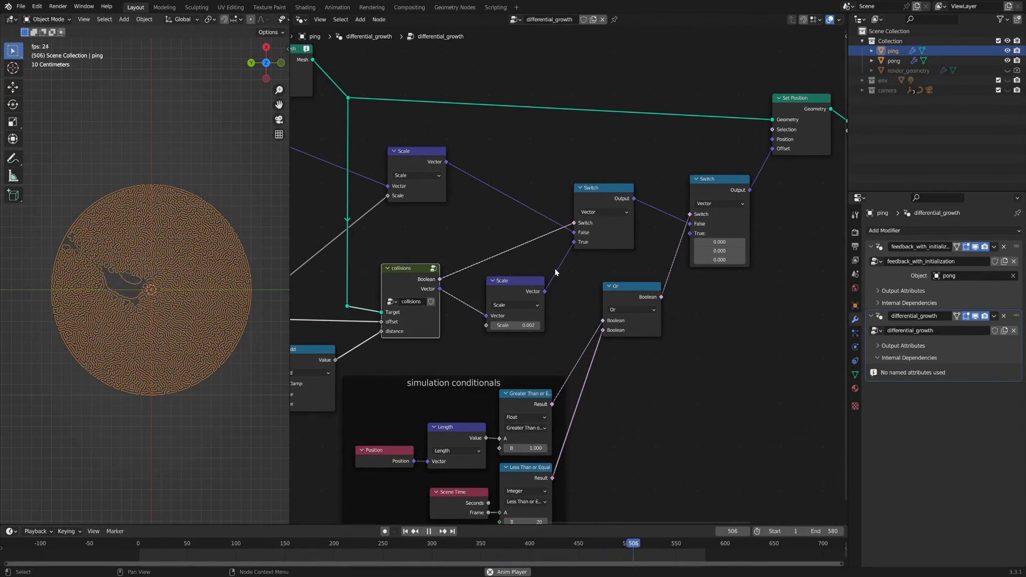
pyautogui.moveTo(515, 287); pyautogui.dragTo(507, 294)
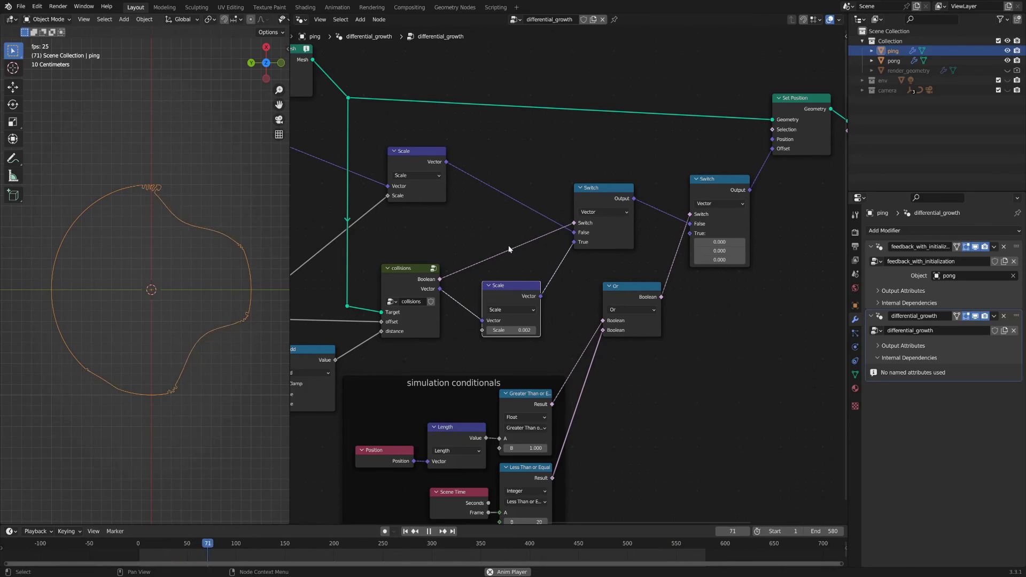
# - Trace the Noise Texture offset branch through the Scale node and both Switch nodes toward Set Position
pyautogui.moveTo(534, 244); pyautogui.dragTo(682, 208, button='middle')
pyautogui.scroll(-4, 682, 207)
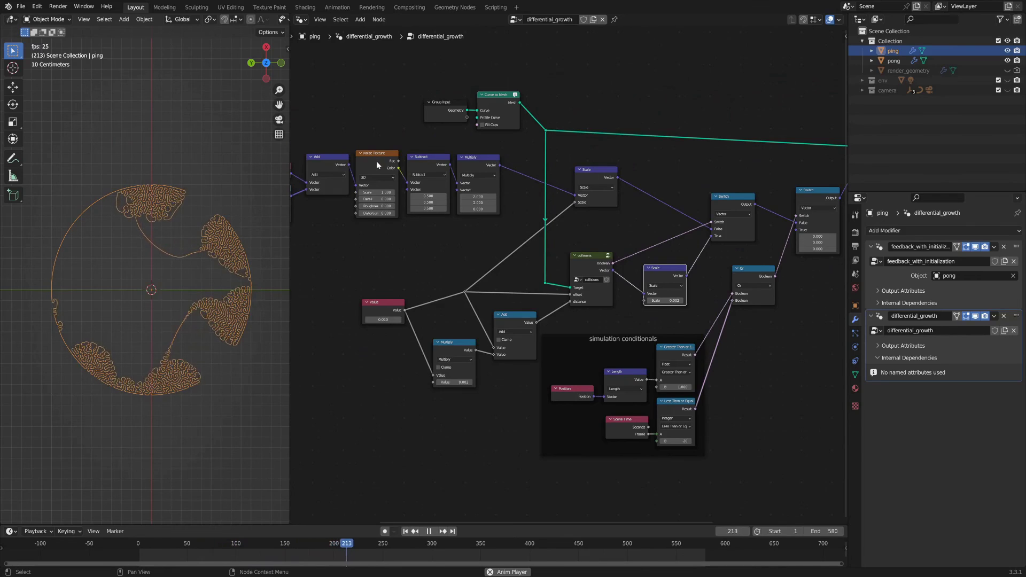
pyautogui.moveTo(679, 197); pyautogui.dragTo(500, 199, button='middle')
pyautogui.scroll(4, 646, 244)
pyautogui.moveTo(659, 169)
pyautogui.mouseDown()
pyautogui.moveTo(661, 184)
pyautogui.moveTo(662, 175)
pyautogui.mouseUp()
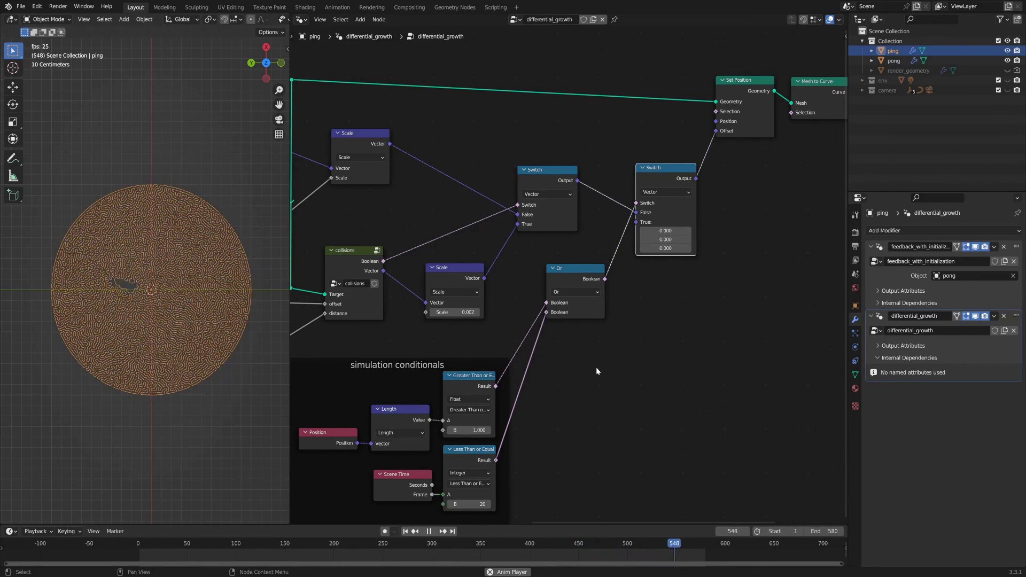
# - Examine the simulation conditionals, focusing on how Scene Time's Frame output feeds the Less Than or Equal node
pyautogui.moveTo(616, 359); pyautogui.dragTo(597, 272, button='middle')
pyautogui.click(430, 380)
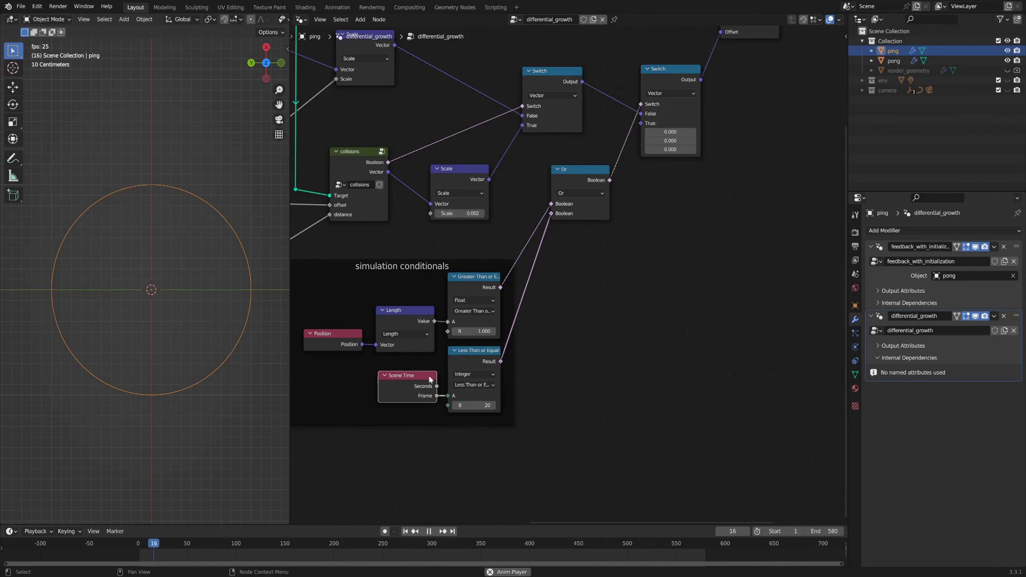
pyautogui.click(464, 357)
pyautogui.click(409, 386)
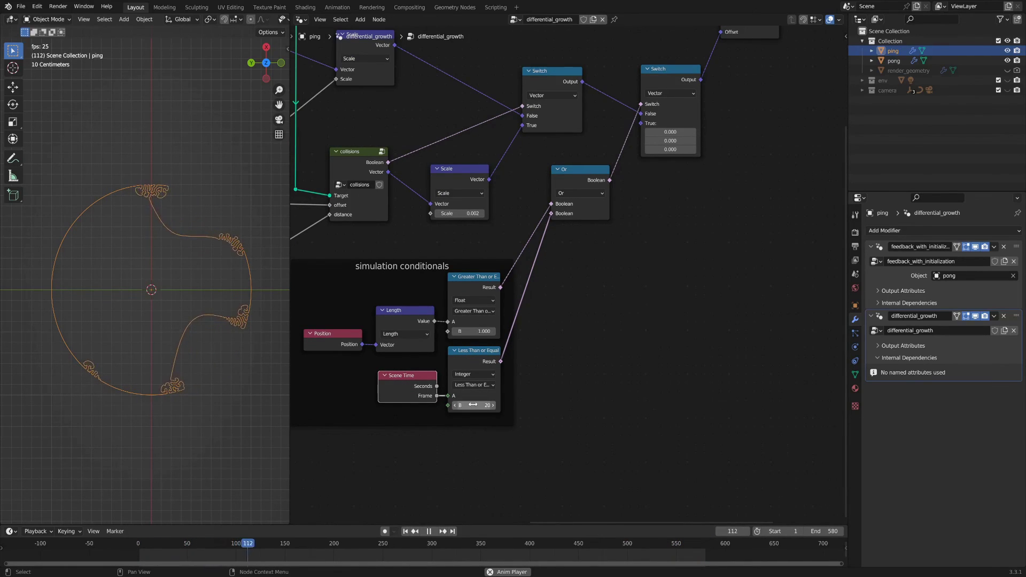
# - Follow the final chain from Set Position through Mesh to Curve and Resample Curve to the Group Output
pyautogui.scroll(-1, 647, 292)
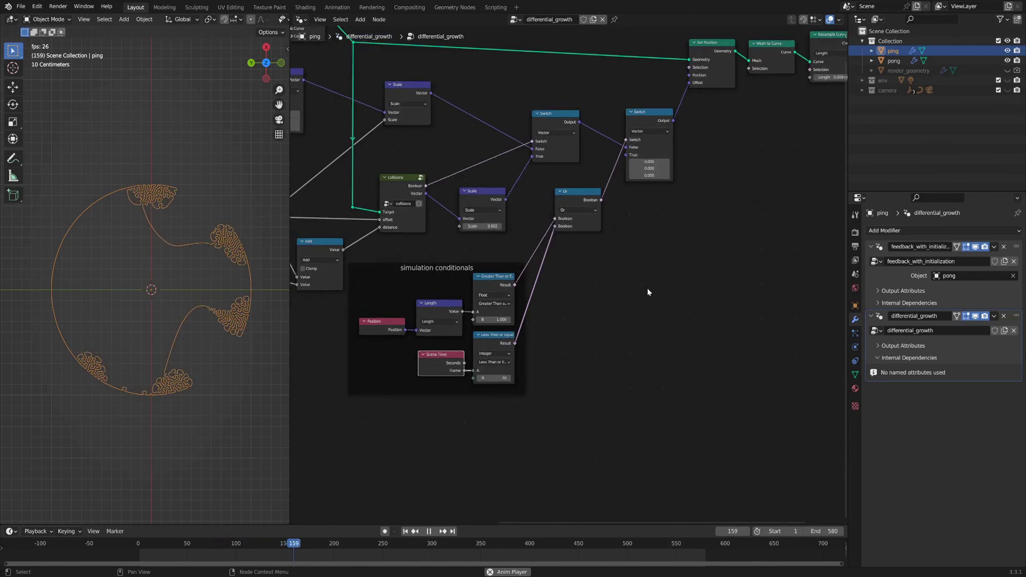
pyautogui.moveTo(656, 276); pyautogui.dragTo(534, 394, button='middle')
pyautogui.scroll(4, 560, 325)
pyautogui.moveTo(608, 238); pyautogui.dragTo(618, 266, button='middle')
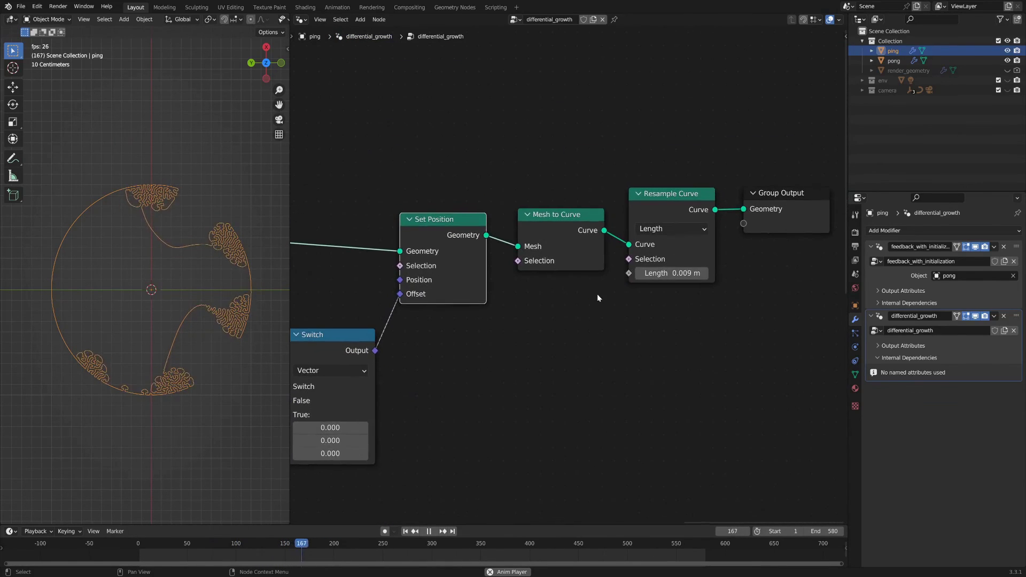
pyautogui.click(567, 219)
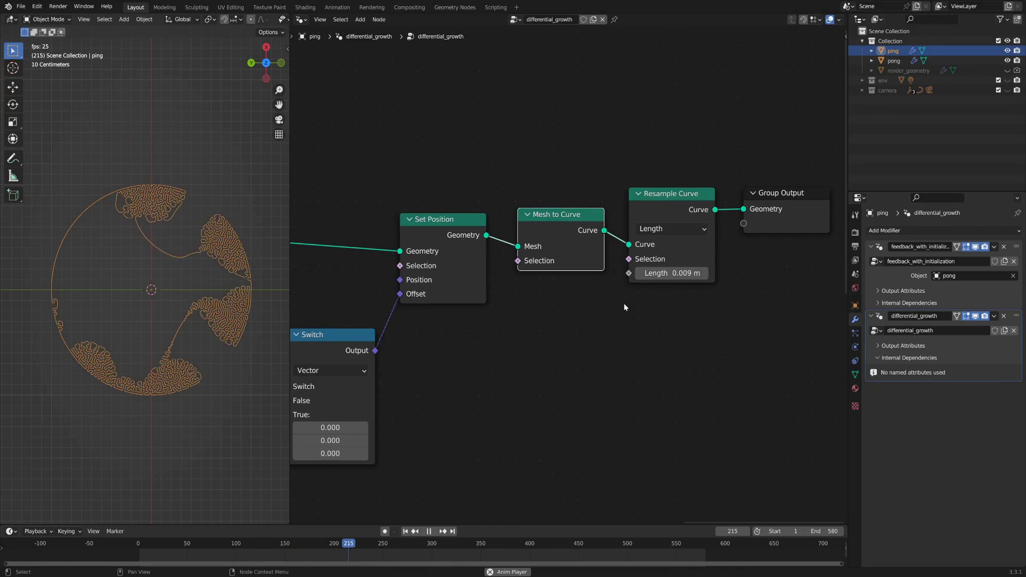
pyautogui.moveTo(676, 313); pyautogui.dragTo(624, 315, button='middle')
pyautogui.click(595, 206)
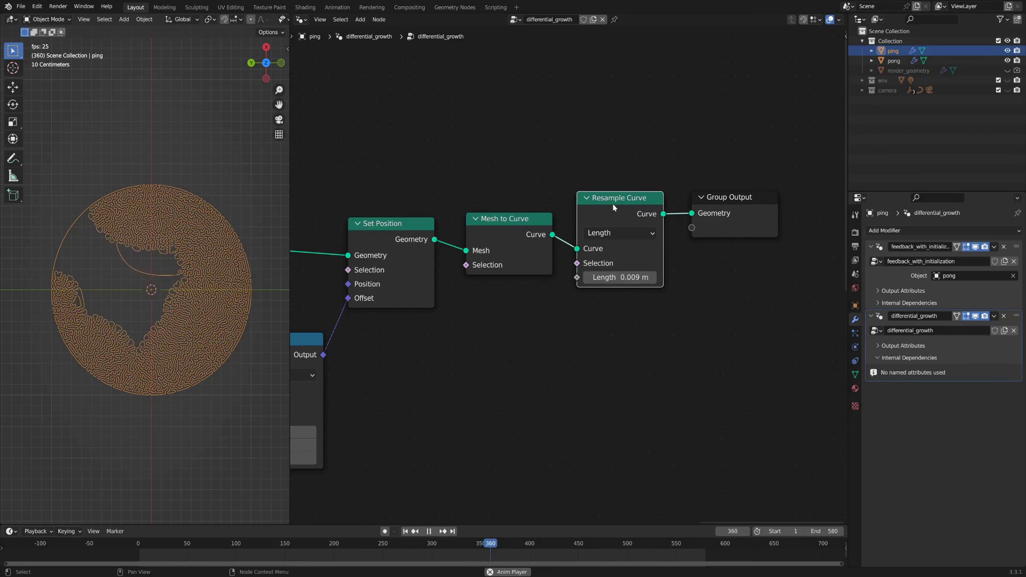
pyautogui.scroll(-1, 665, 259)
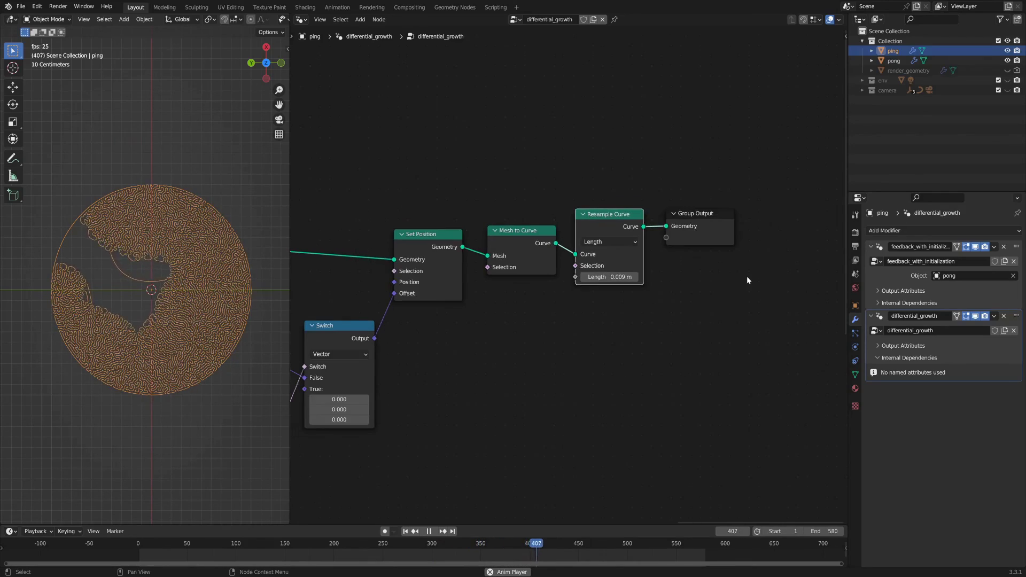